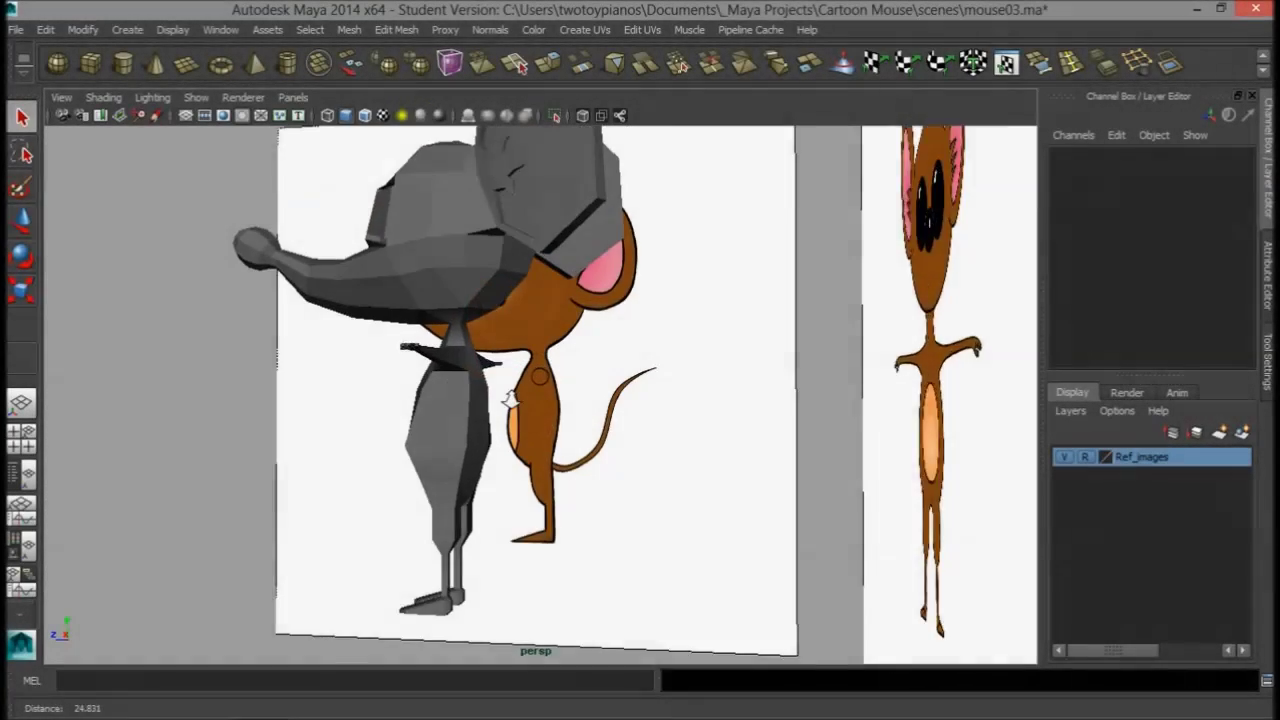
- In the side view, draw a four-point CV curve along the reference tail, from its base at the body to its tip
alt+right_drag(510, 400, 597, 429)
alt+middle_drag(597, 429, 591, 386)
alt+drag(591, 386, 617, 397)
alt+right_drag(617, 397, 617, 391)
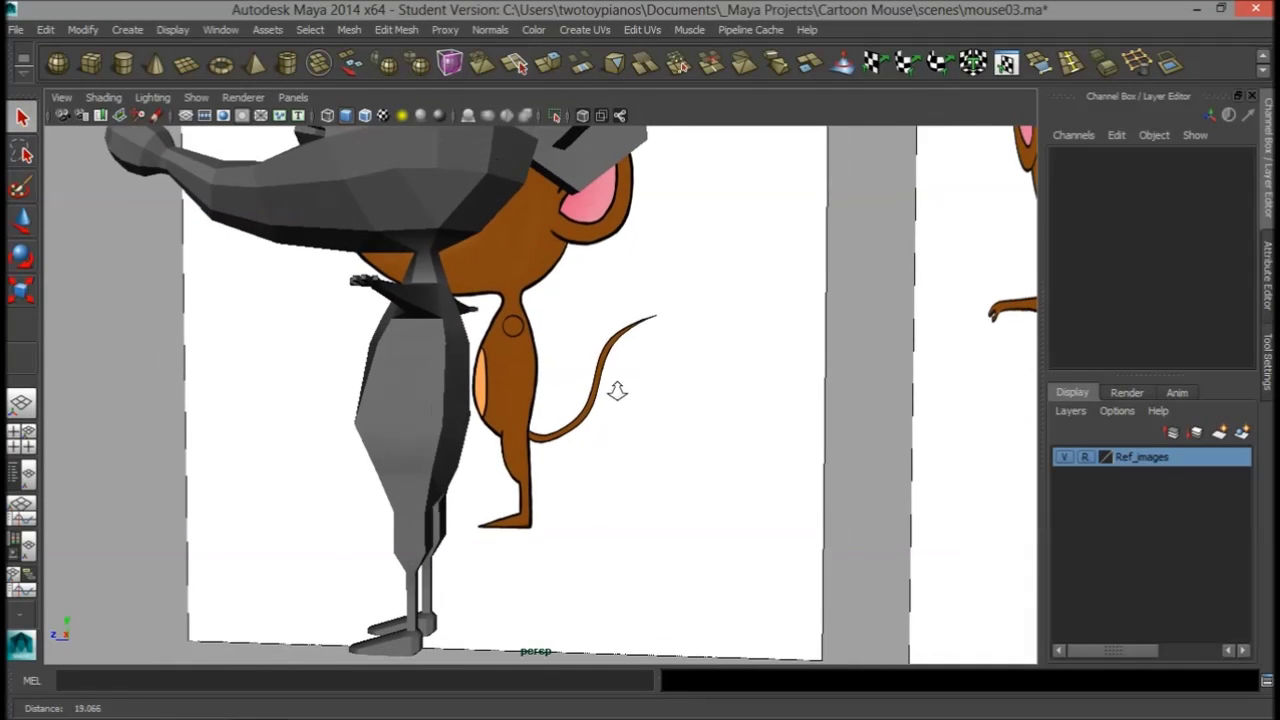
key(space)
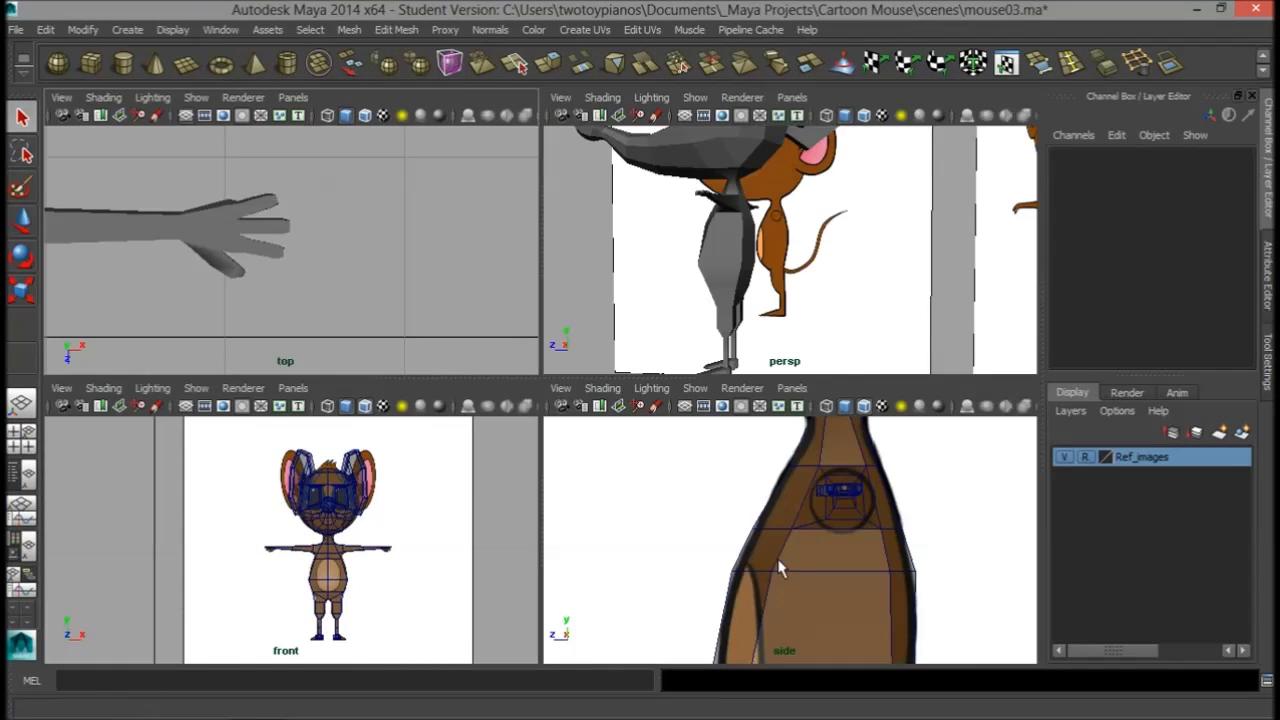
key(space)
alt+right_drag(720, 440, 543, 391)
alt+middle_drag(543, 391, 388, 350)
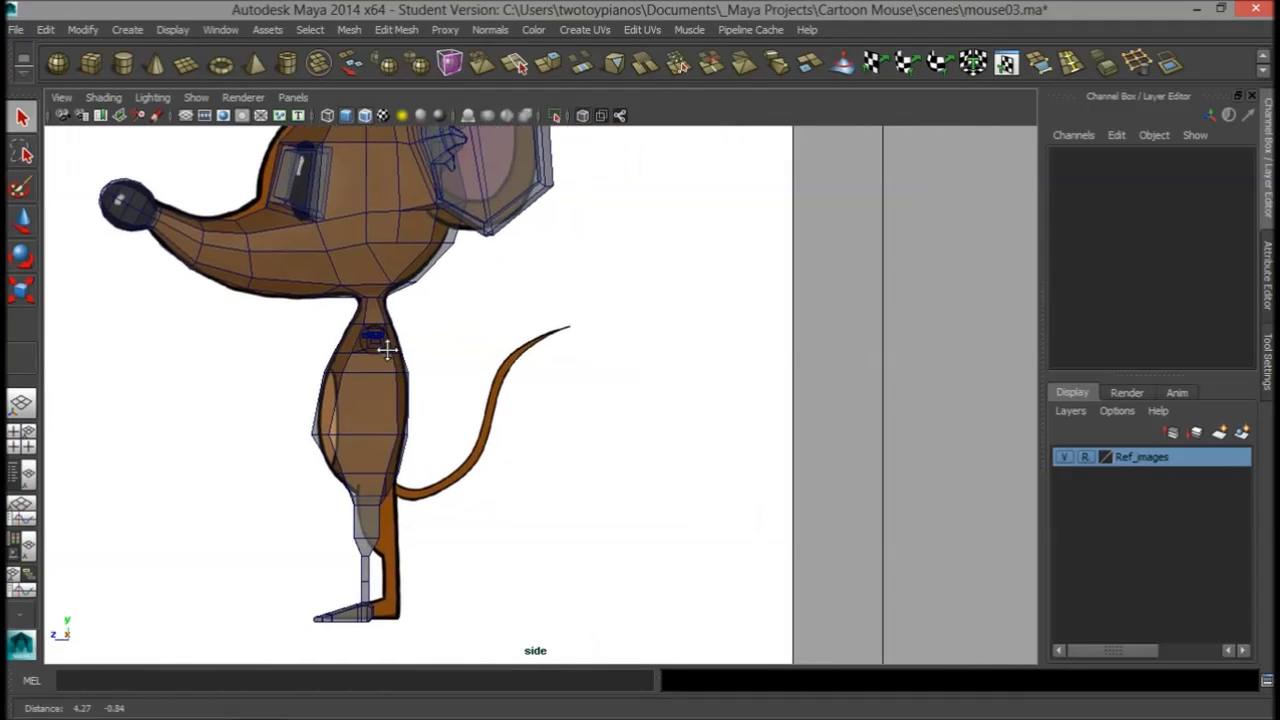
alt+right_drag(387, 349, 517, 374)
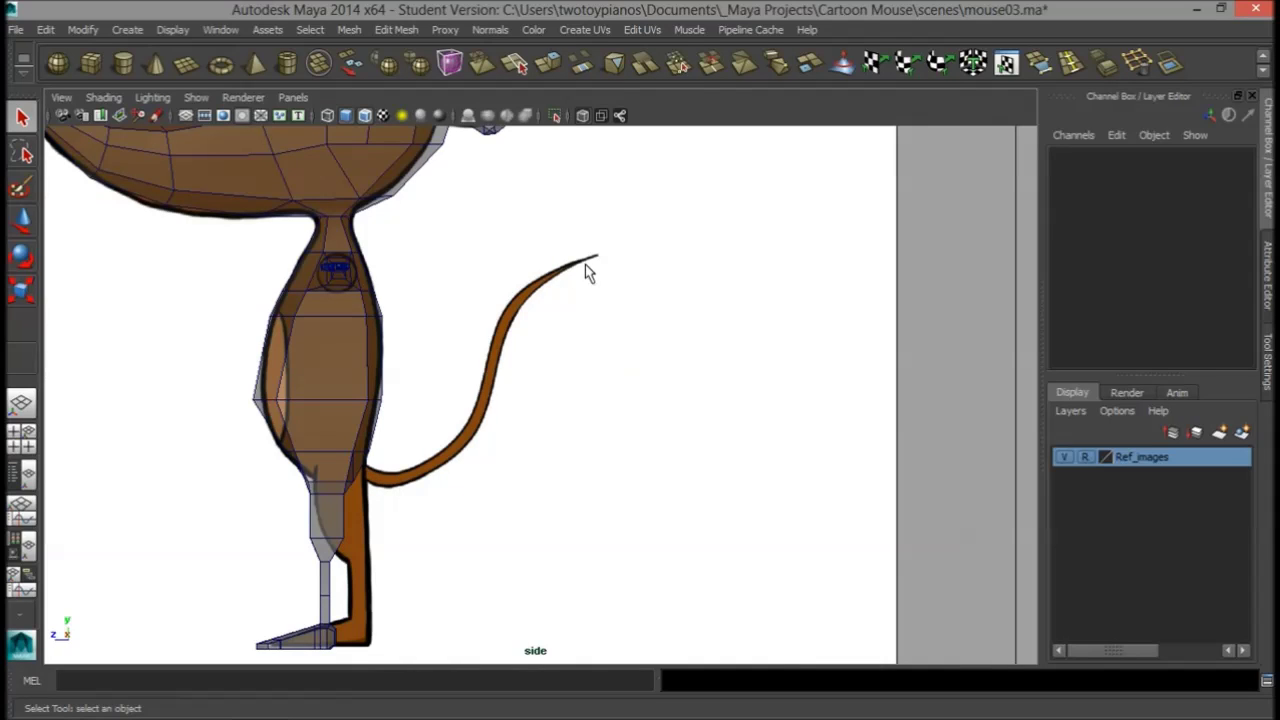
click(125, 32)
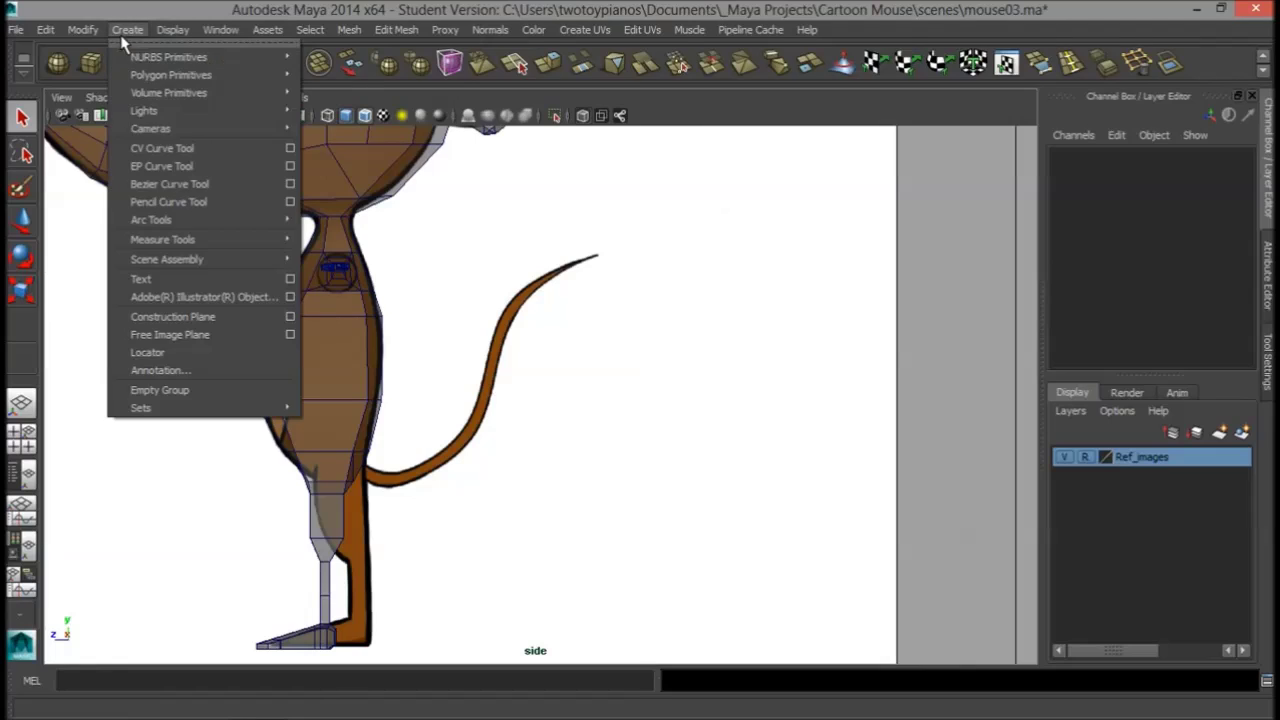
click(193, 150)
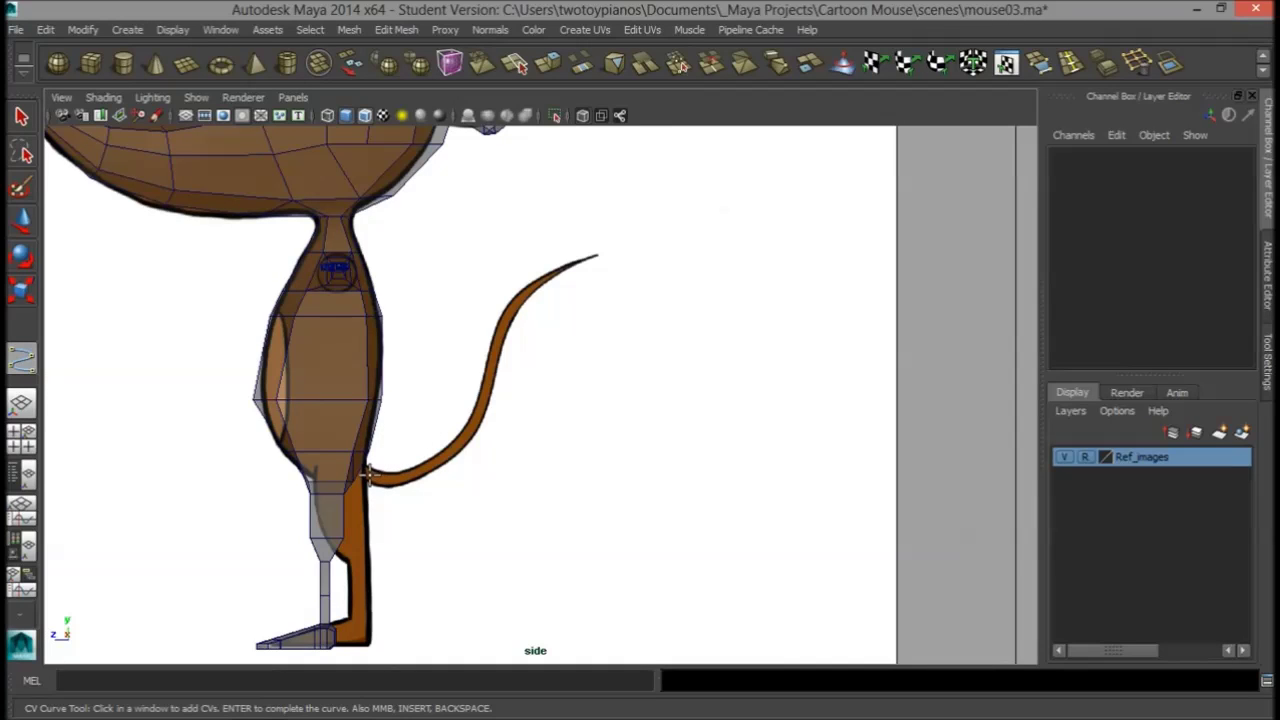
click(368, 477)
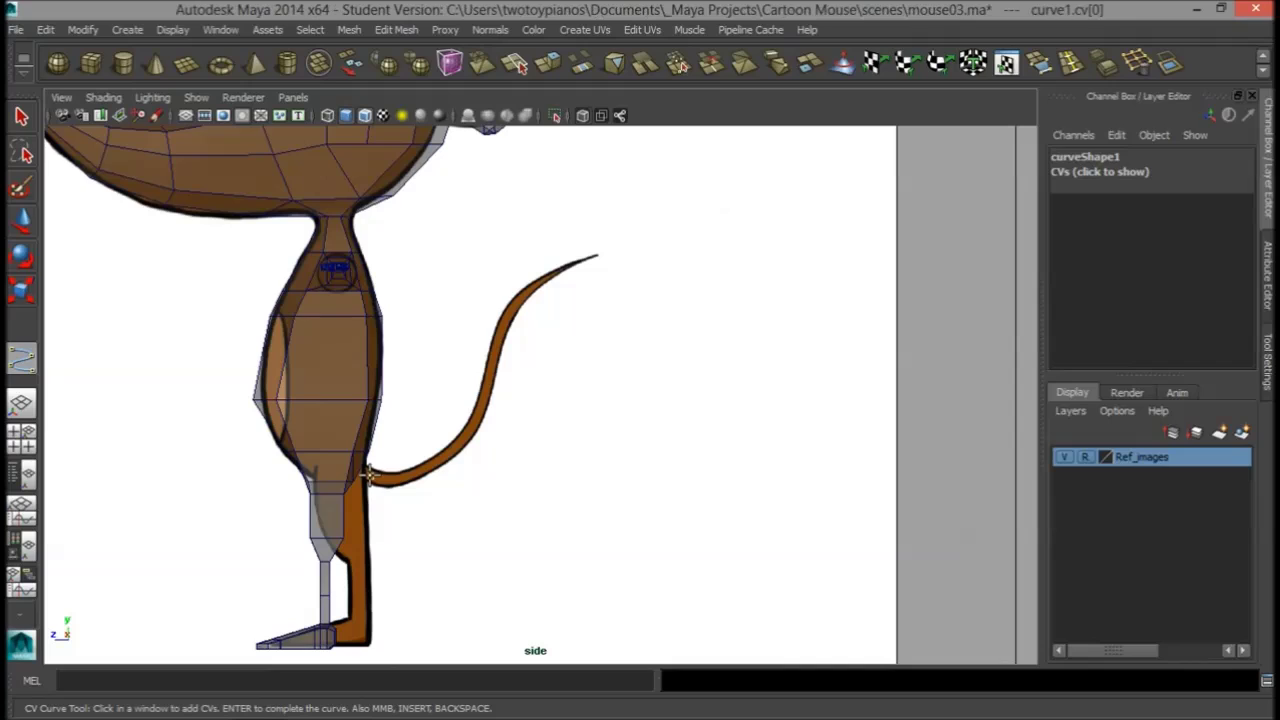
click(457, 445)
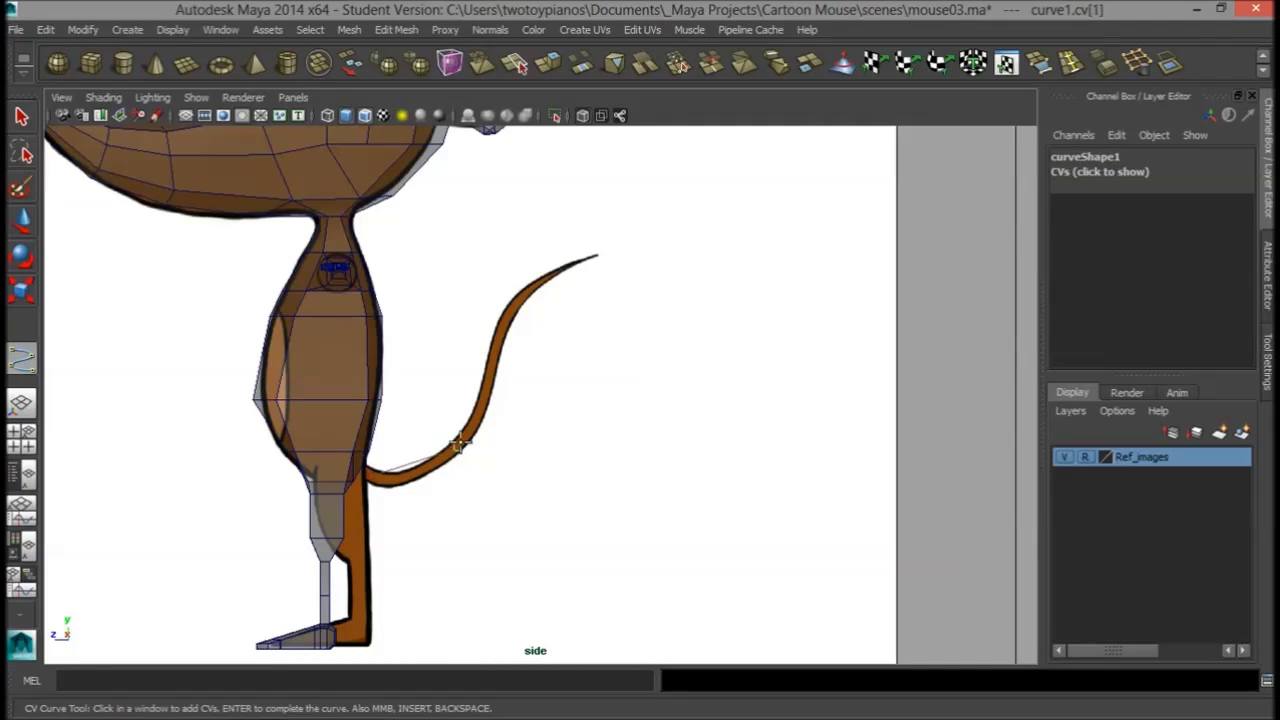
click(495, 343)
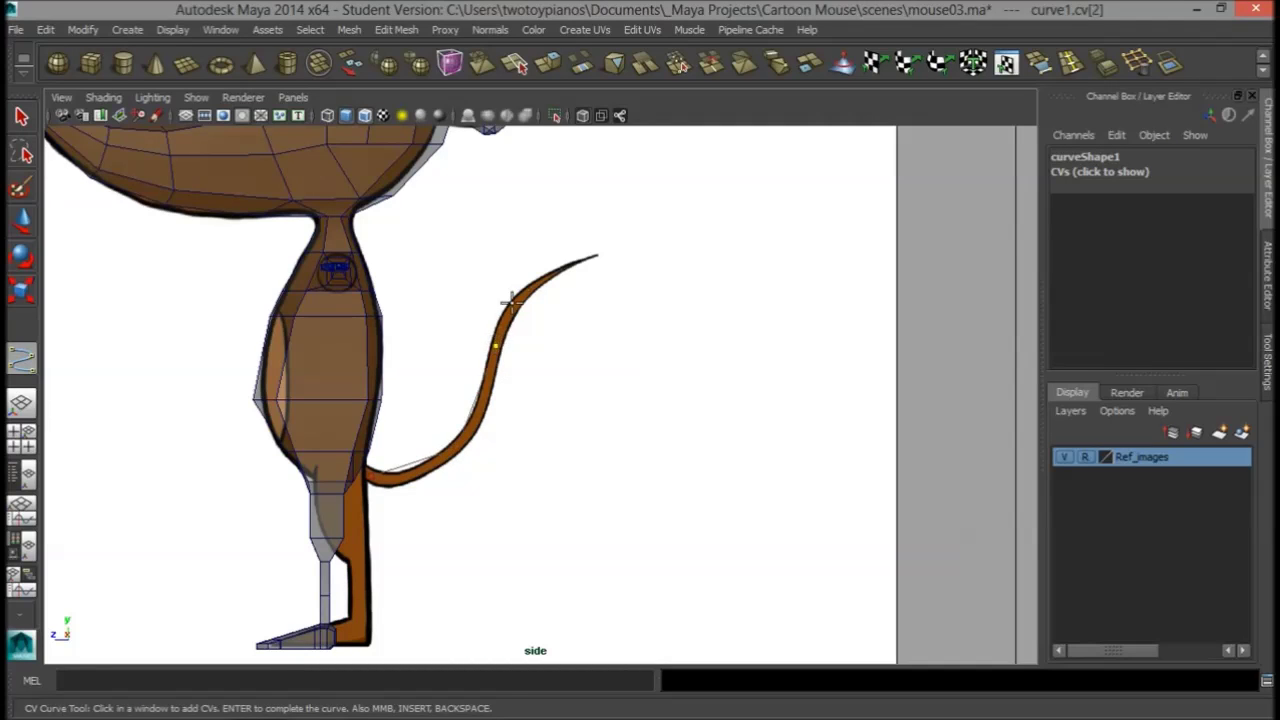
click(587, 259)
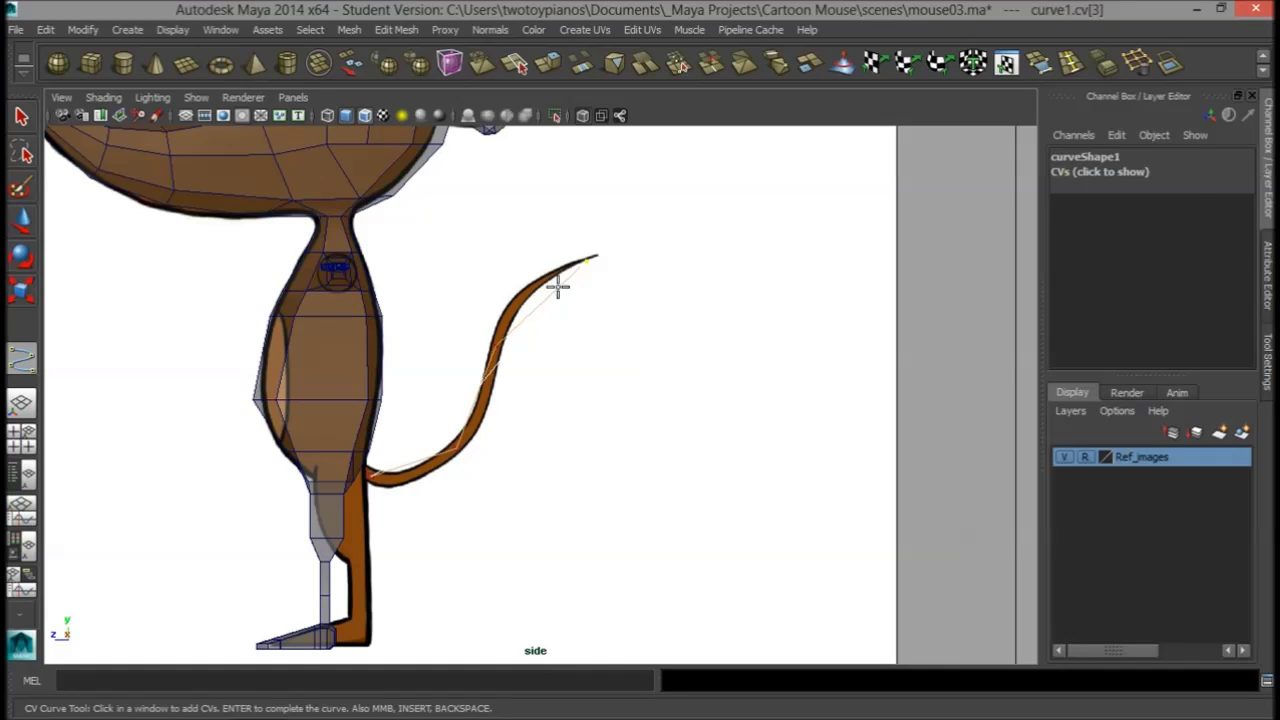
key(Return)
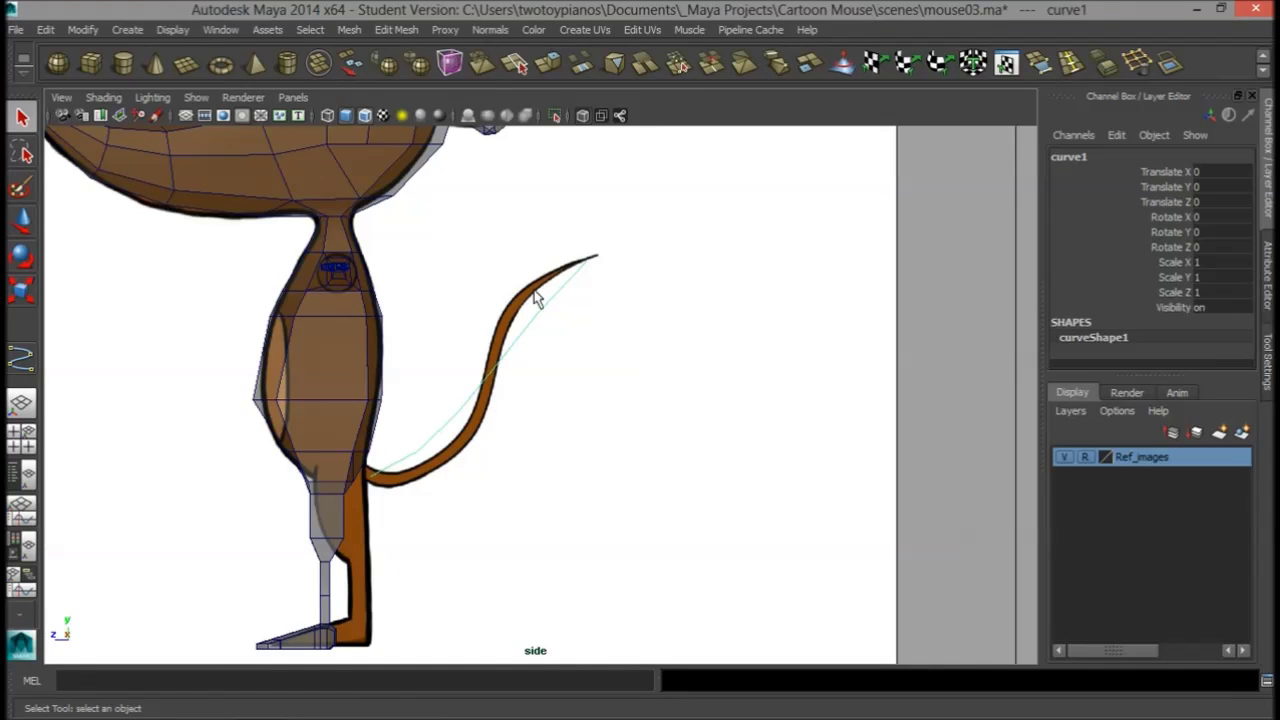
- Edit the curve's control vertices, pulling the two middle ones away from the curve so it bends along the reference tail
right_click(500, 370)
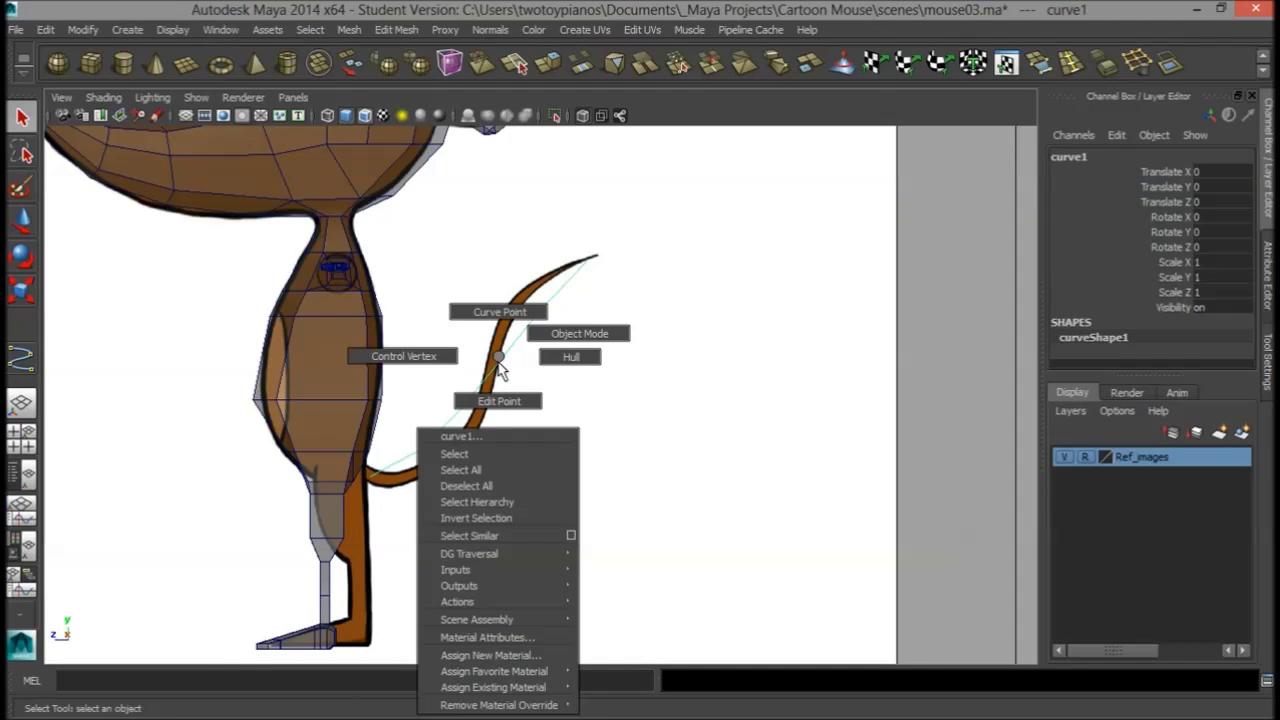
right_drag(498, 362, 428, 360)
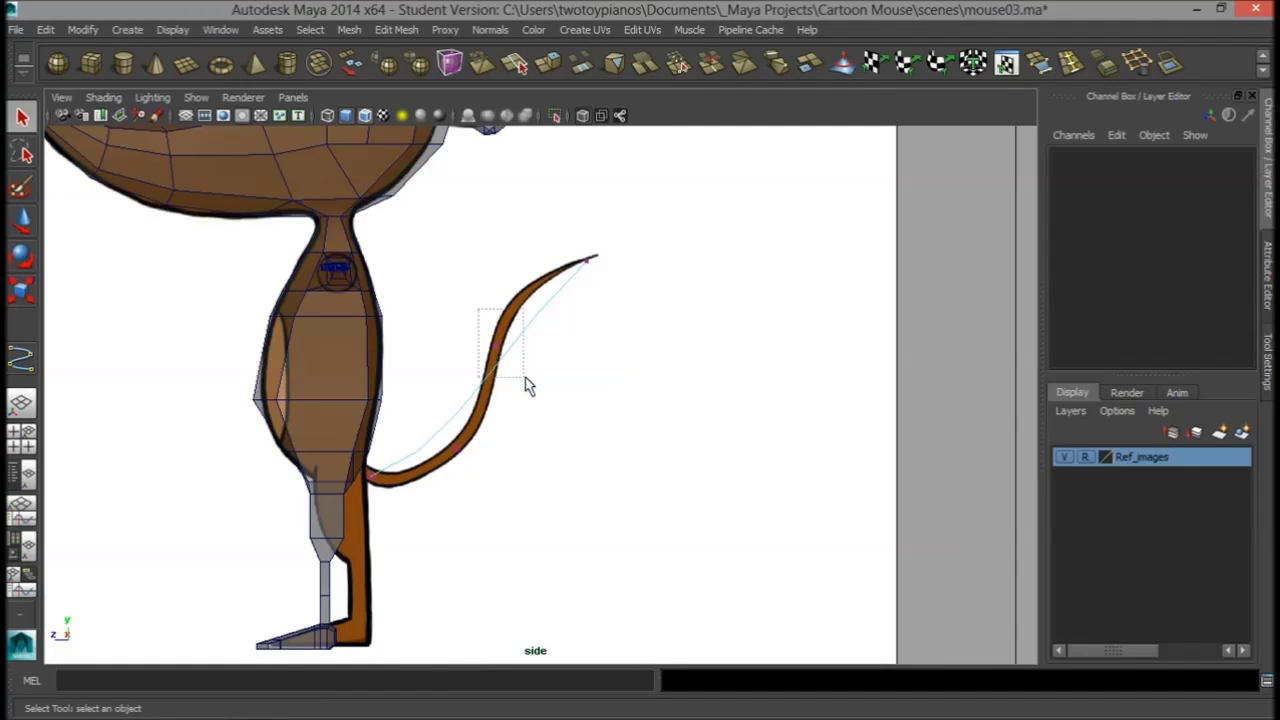
drag(525, 377, 468, 310)
key(w)
drag(405, 399, 477, 481)
drag(456, 449, 489, 495)
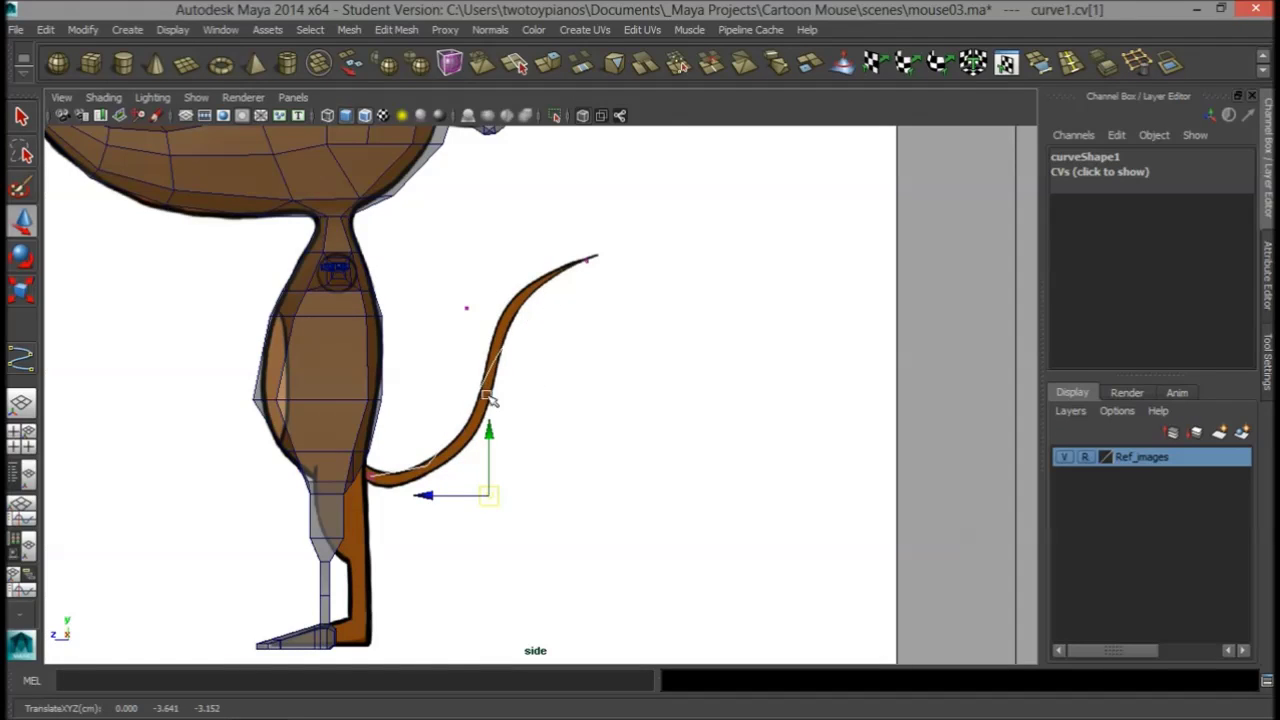
- Move the upper middle control vertex farther out and display the curve at high smoothness, checking its shape without the reference images
click(1063, 457)
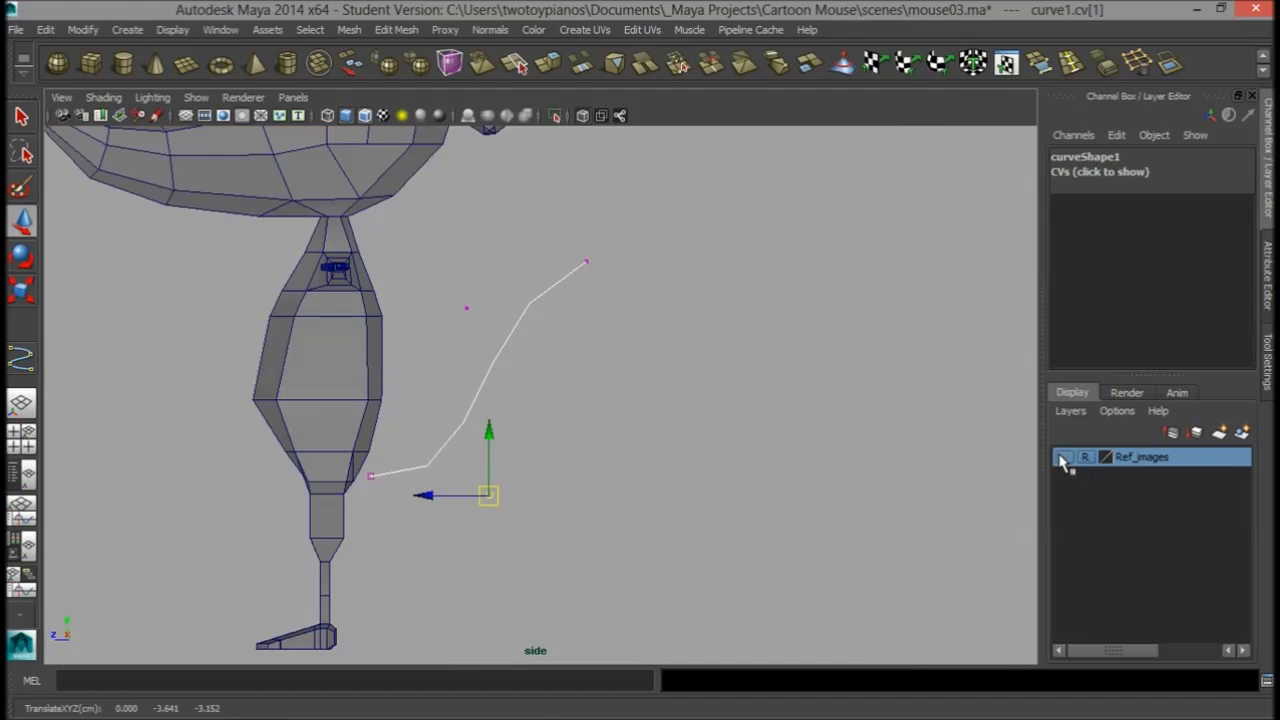
drag(428, 280, 452, 295)
key(3)
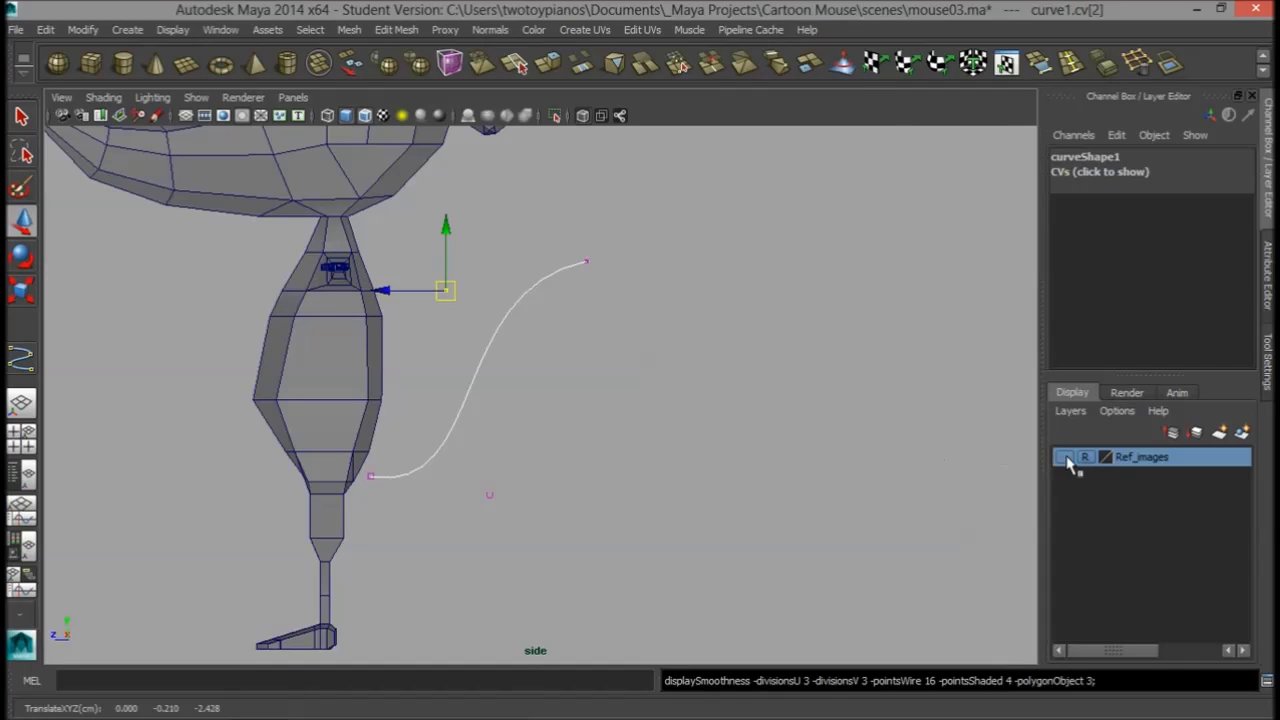
click(1066, 457)
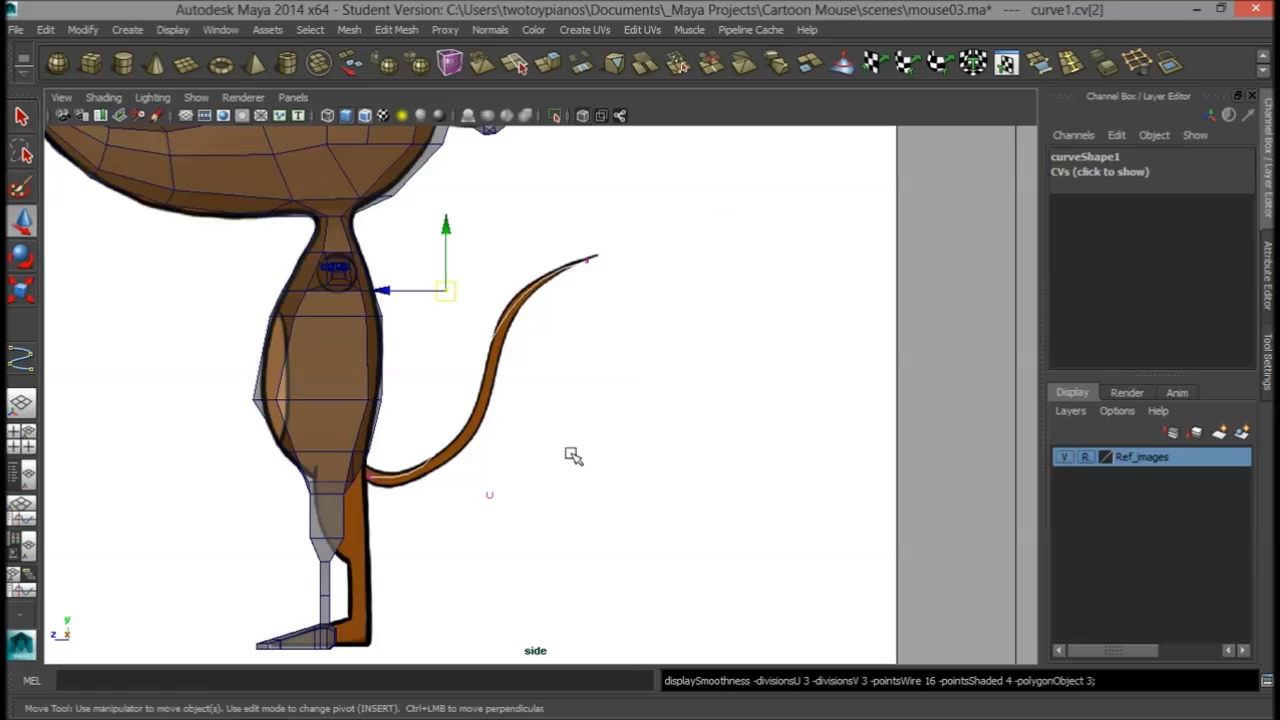
- Fine-tune the two middle control vertices to follow the reference tail and place the end vertex on its tip
drag(467, 482, 547, 483)
drag(428, 257, 449, 290)
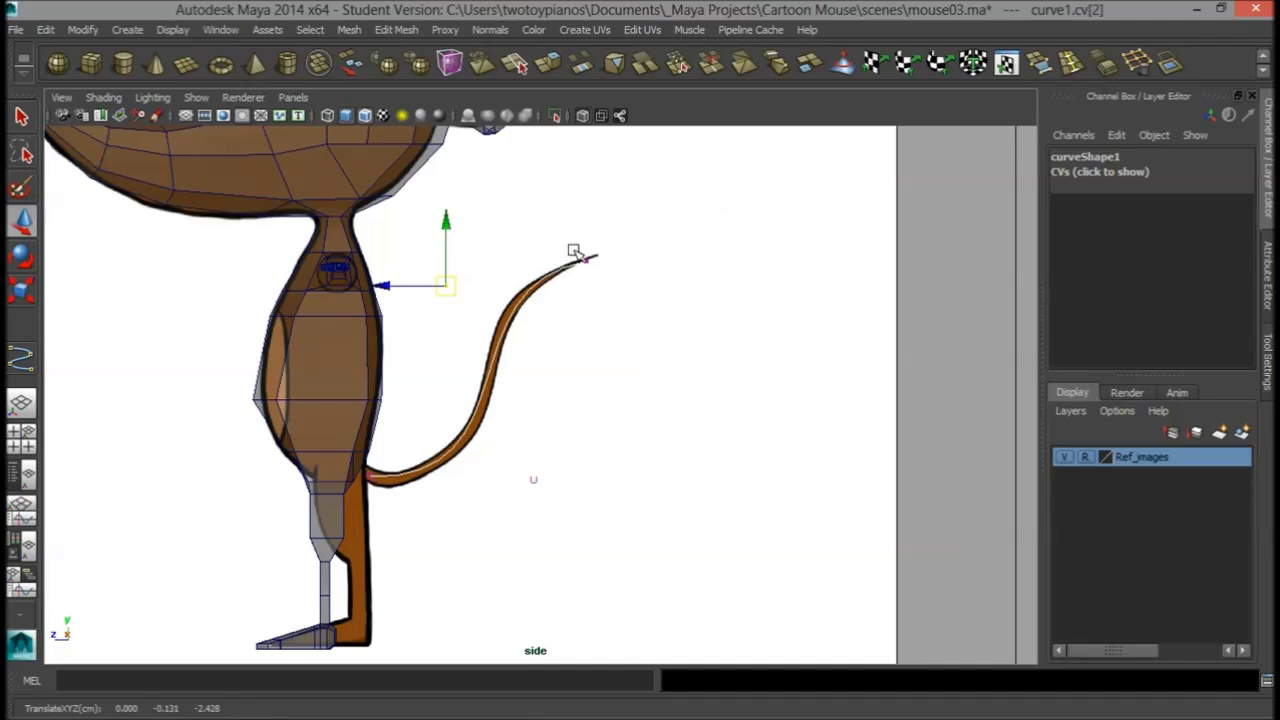
mouse_move(572, 248)
mouse_down()
mouse_move(618, 286)
mouse_move(594, 259)
mouse_up()
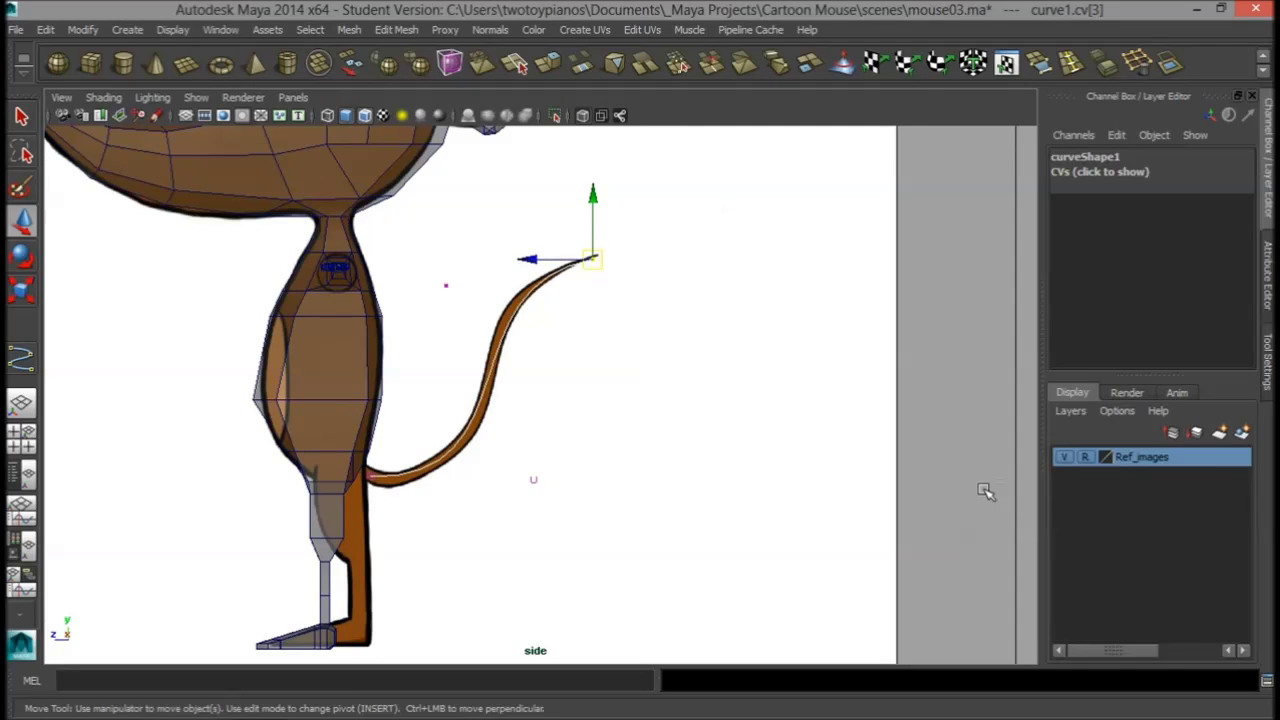
- Hide the Ref_images layer, return the tail curve to object mode and deselect it
click(1065, 457)
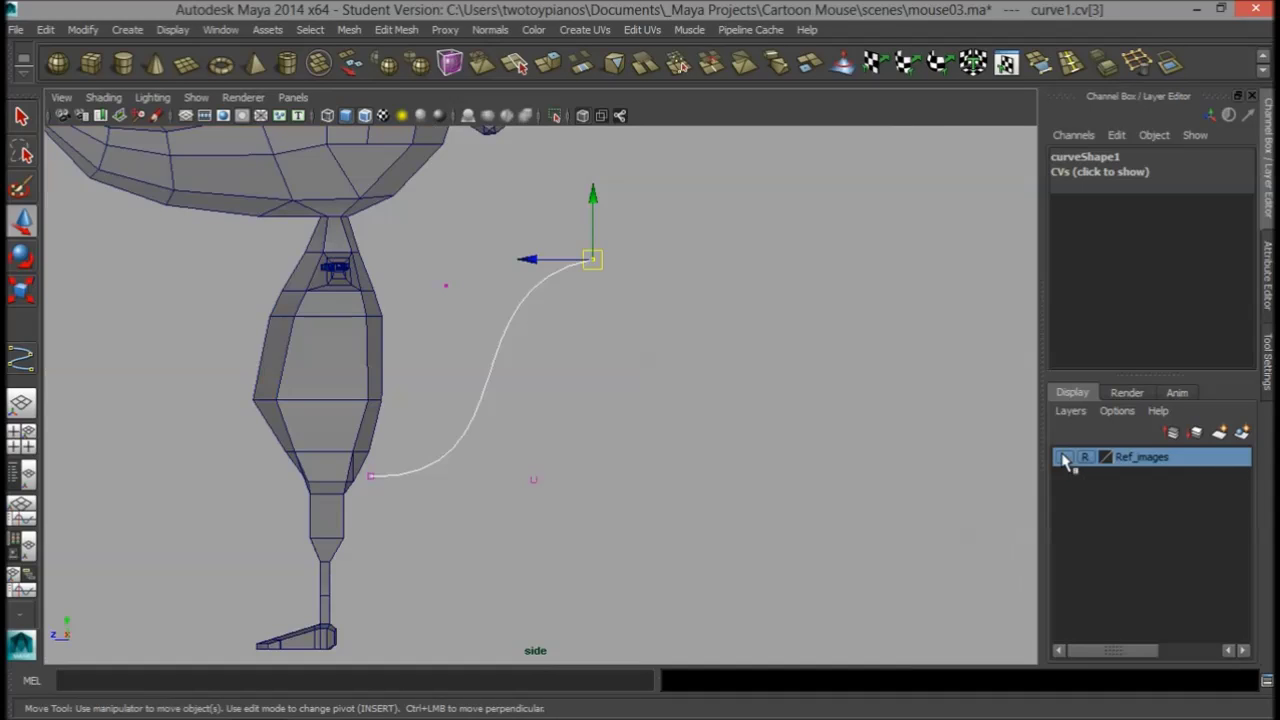
right_click(502, 341)
right_drag(502, 341, 563, 320)
click(563, 320)
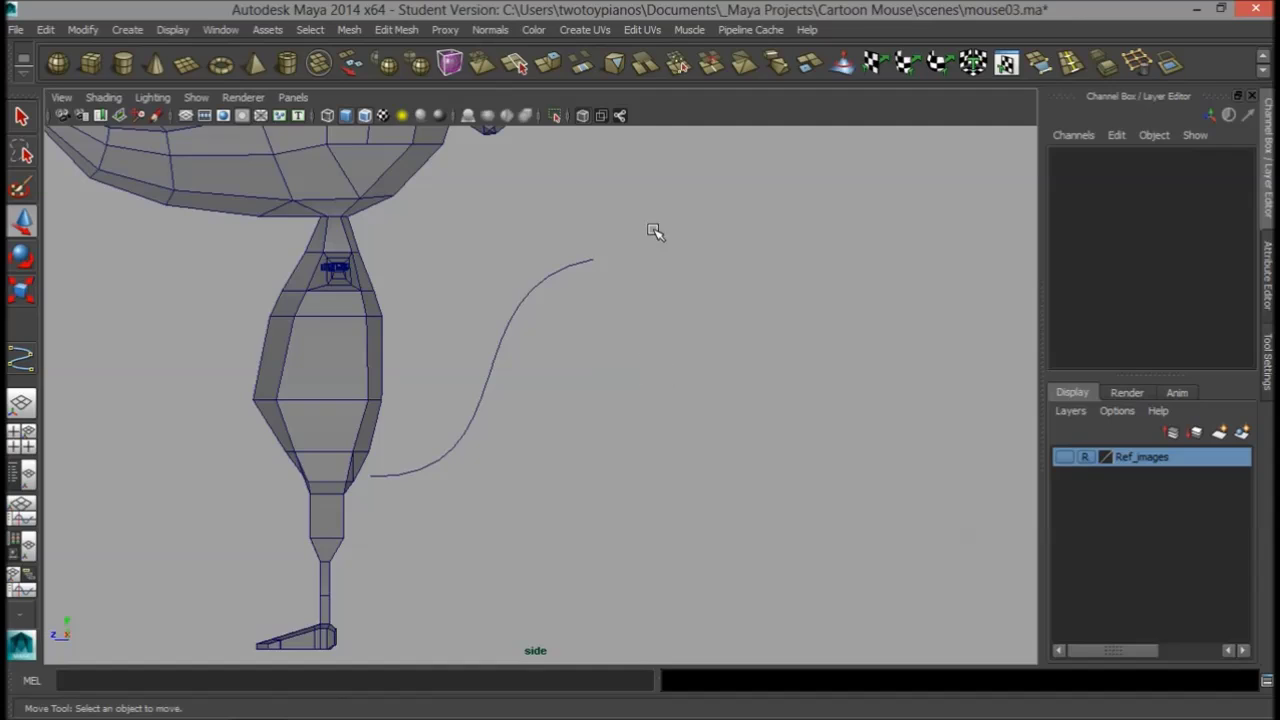
- Create a polygon cylinder, move it near the tail curve's base and set its axis subdivisions to 6
click(124, 62)
drag(296, 281, 376, 434)
drag(1249, 262, 1252, 295)
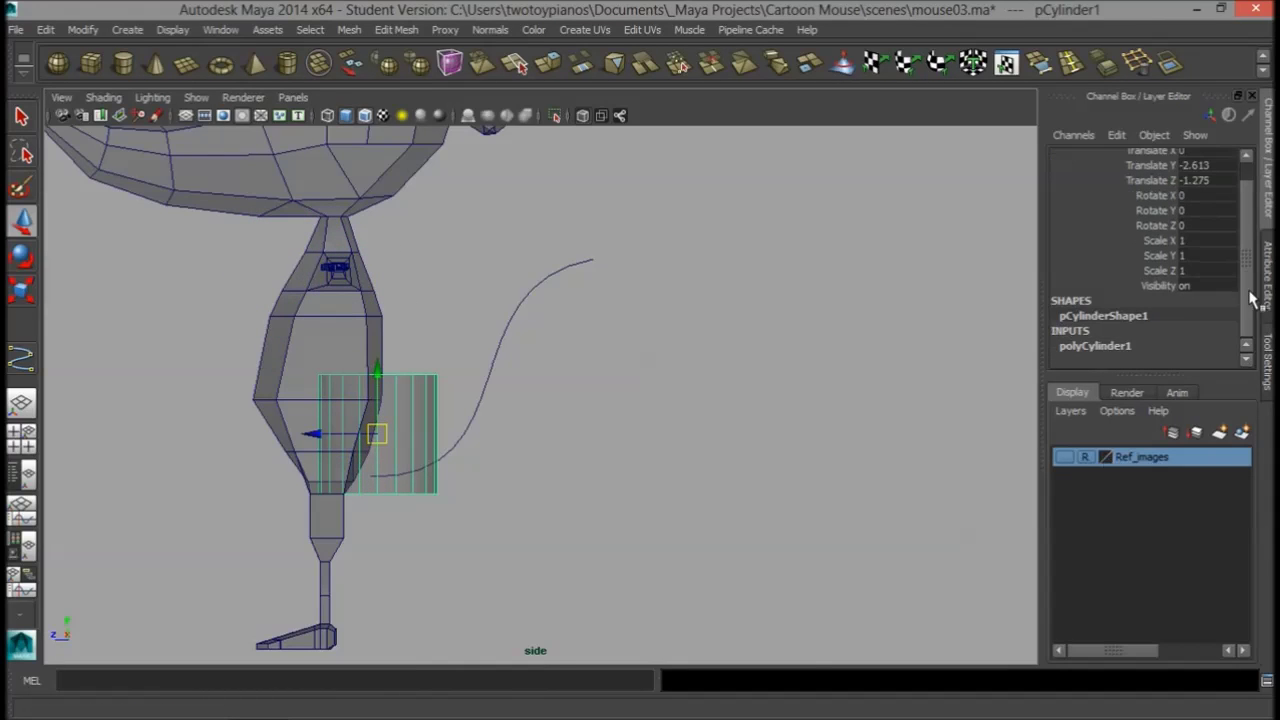
click(1090, 346)
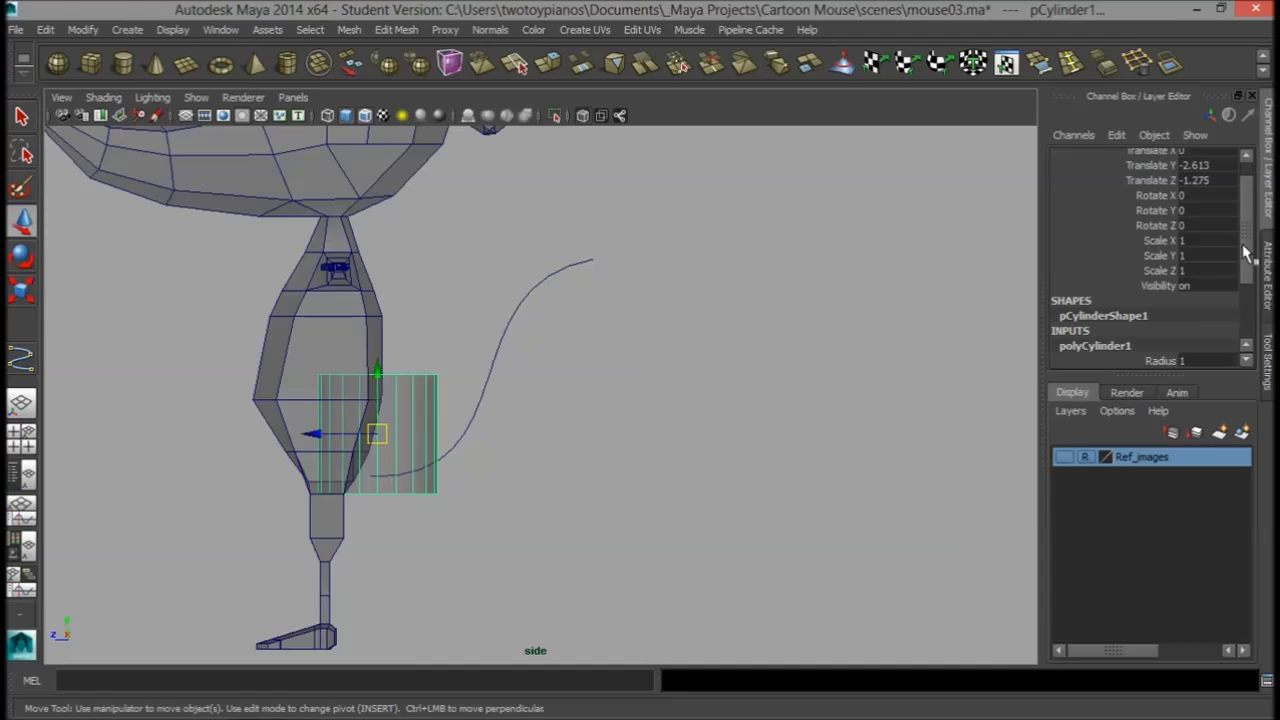
drag(1248, 253, 1251, 348)
double_click(1203, 285)
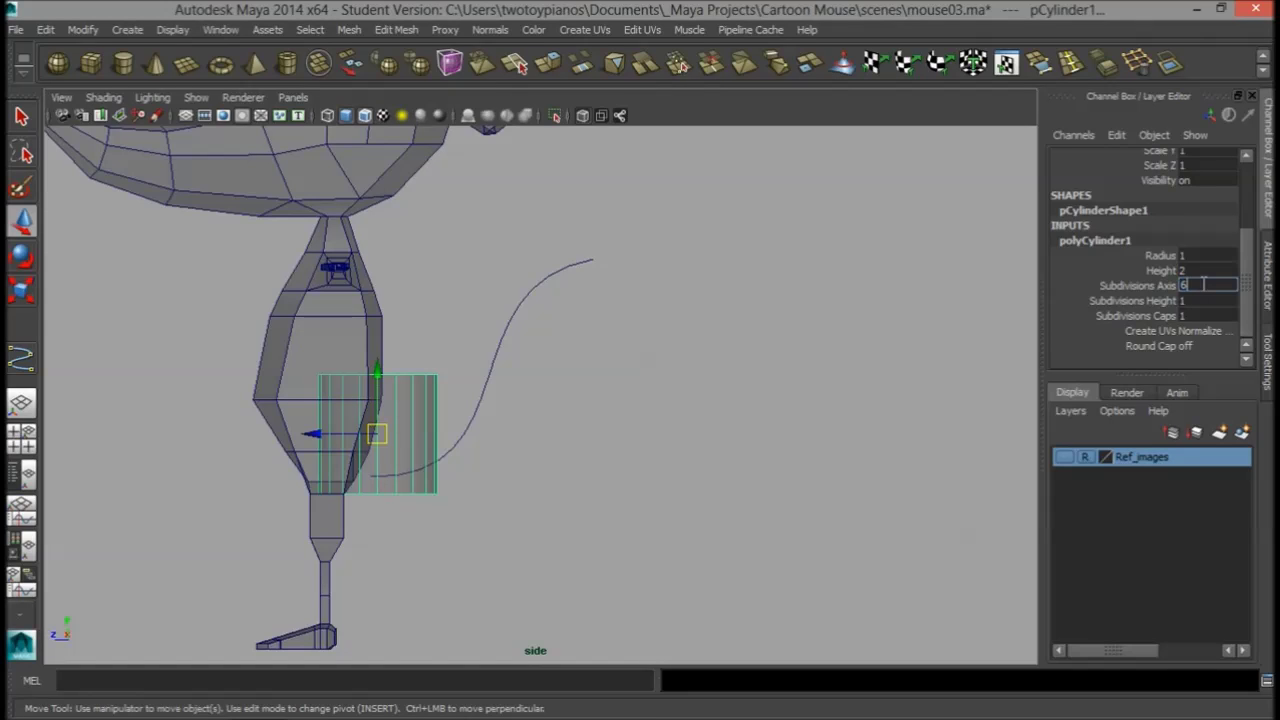
key(Return)
- Rotate the cylinder toward the curve's direction, move it to the curve's base and scale it down uniformly to 0.209
scroll(554, 449, up, 3)
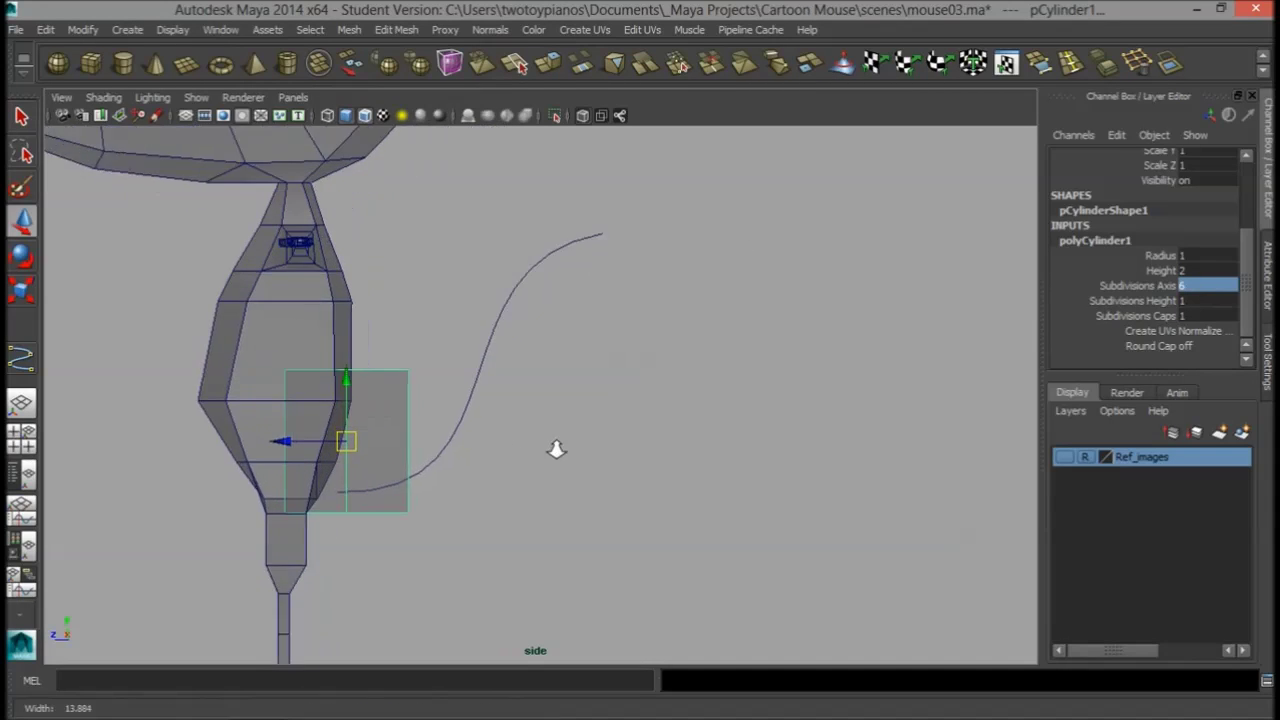
key(e)
drag(367, 376, 454, 477)
key(w)
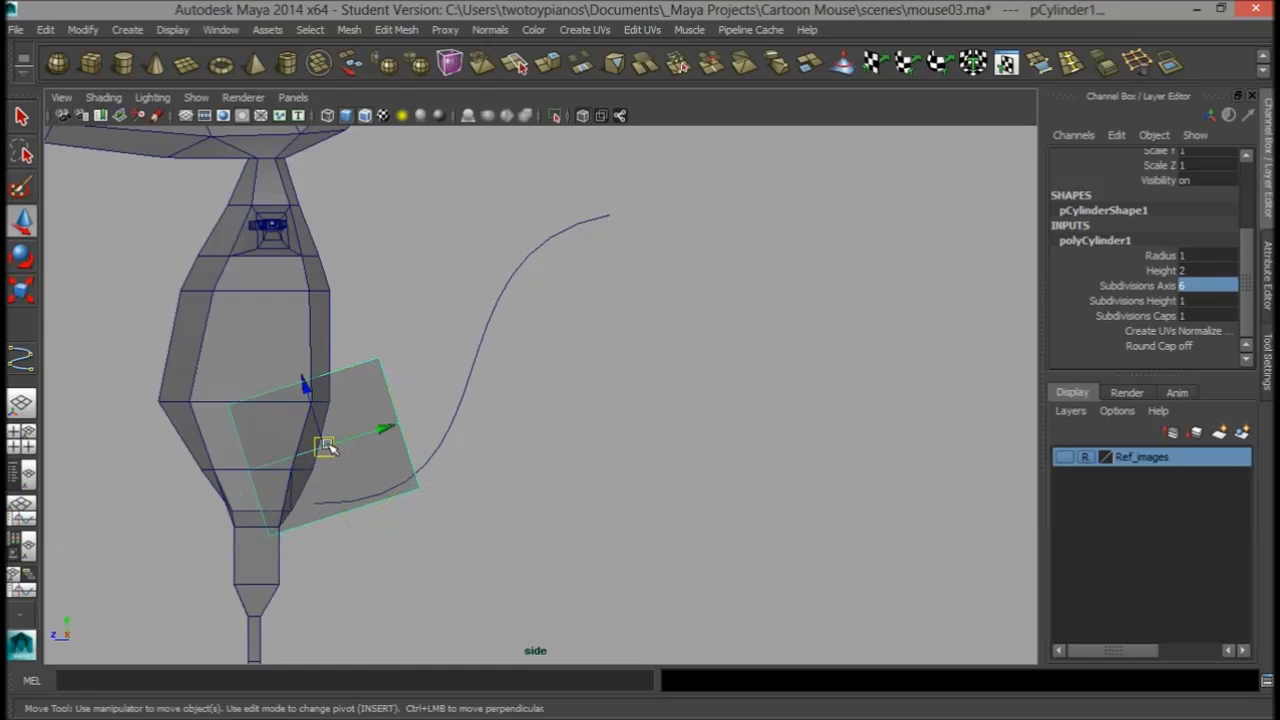
drag(323, 443, 219, 515)
key(r)
alt+right_drag(400, 528, 540, 530)
alt+middle_drag(396, 516, 420, 491)
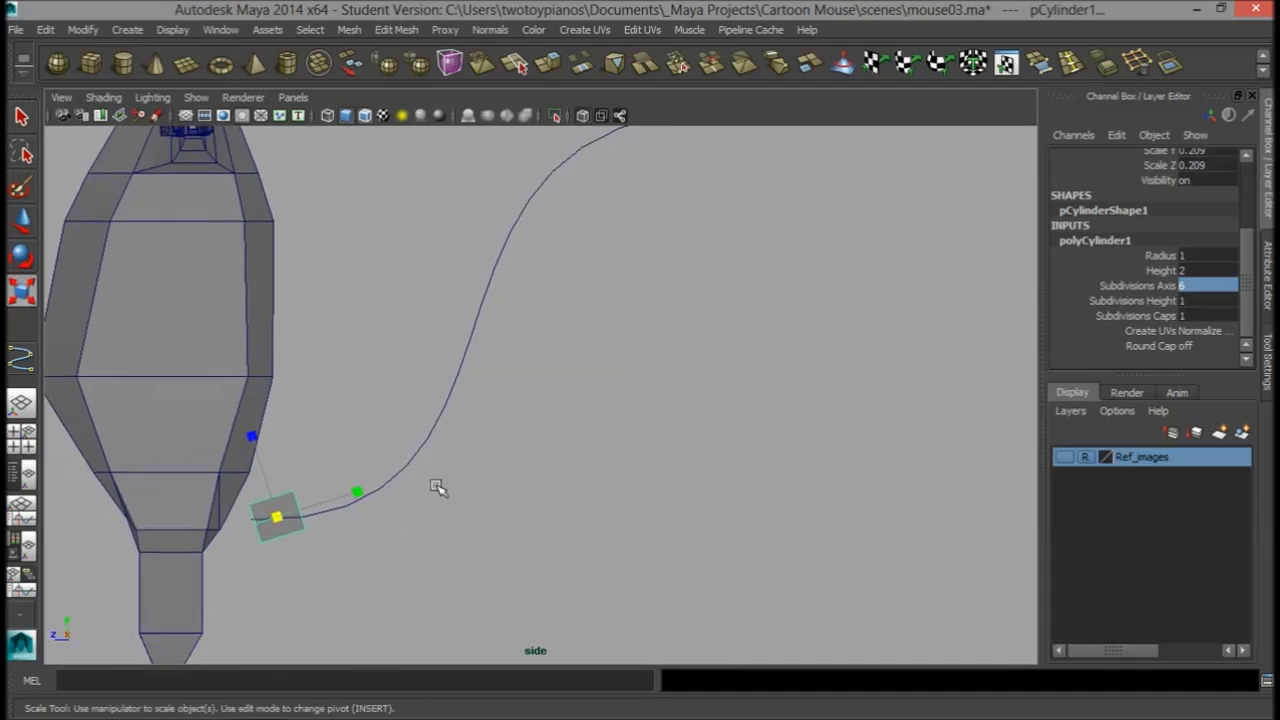
- Rotate the cylinder to line up with the curve's starting direction and shift it slightly toward the body
key(f)
scroll(620, 377, down, 7)
key(e)
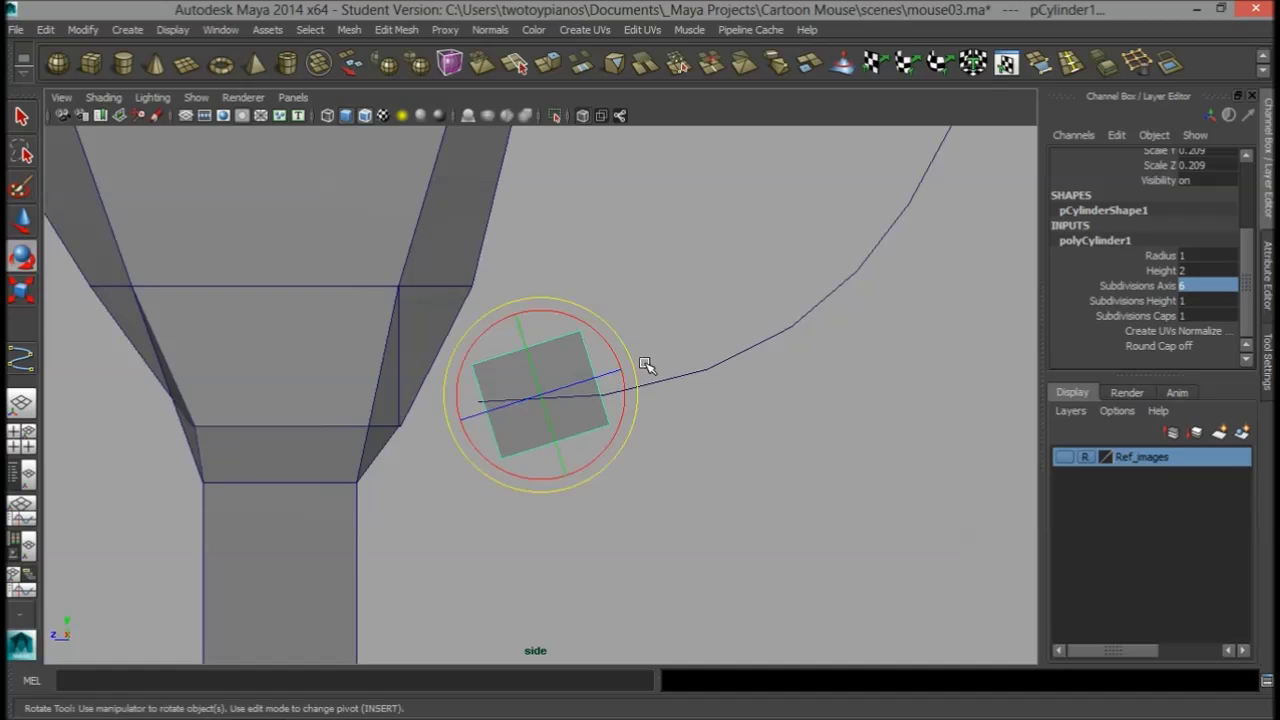
drag(583, 320, 597, 336)
scroll(666, 349, down, 3)
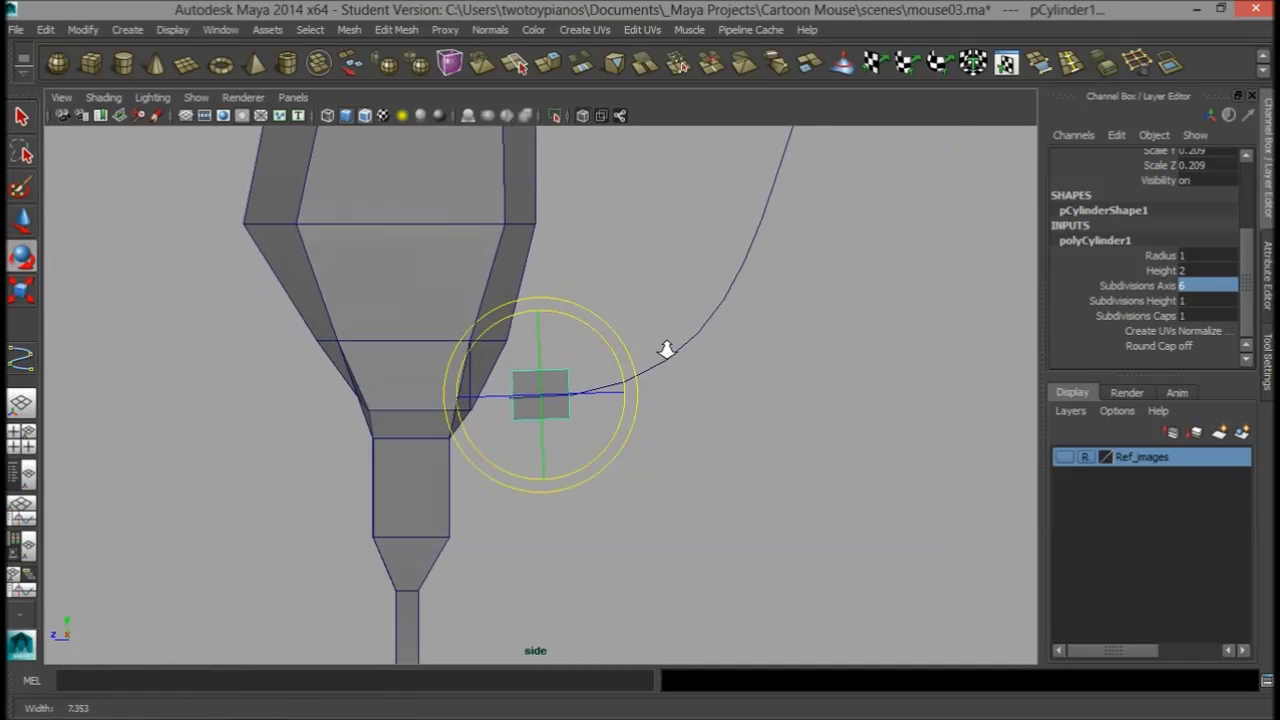
key(w)
drag(537, 403, 519, 404)
scroll(630, 372, down, 5)
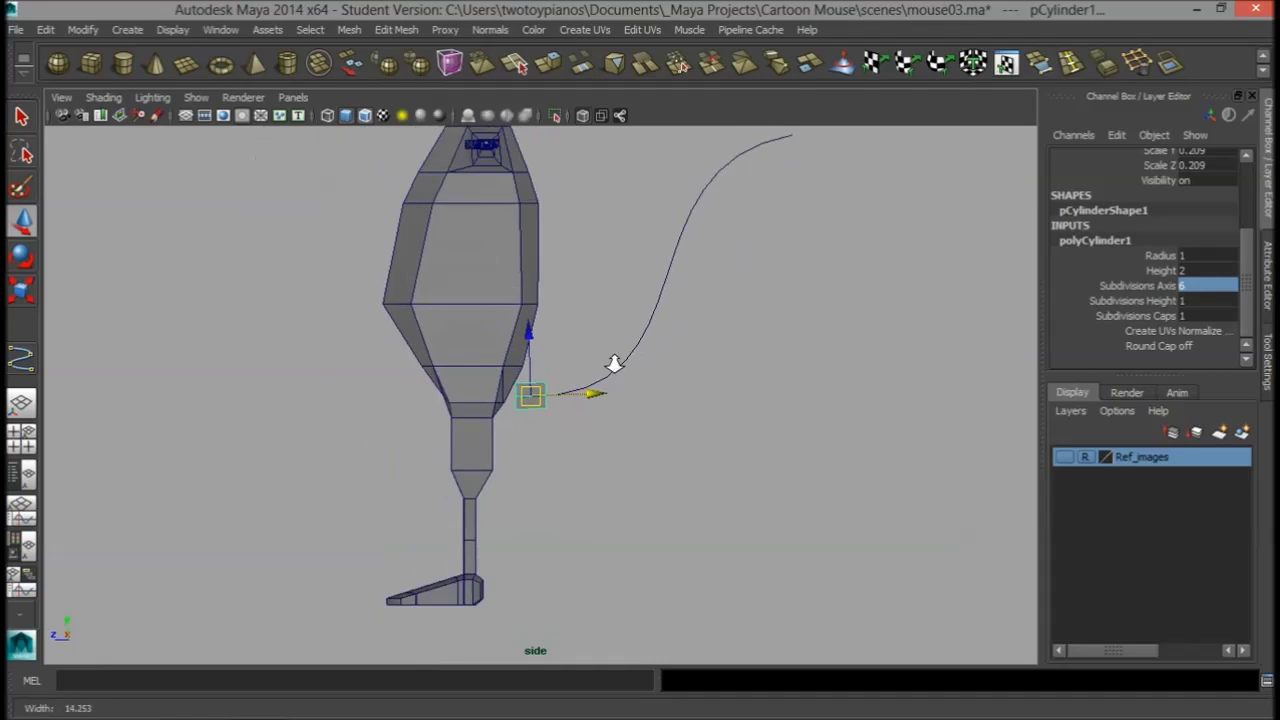
- Scale the cylinder down uniformly to 0.132 to match the tail's thickness
scroll(567, 373, up, 4)
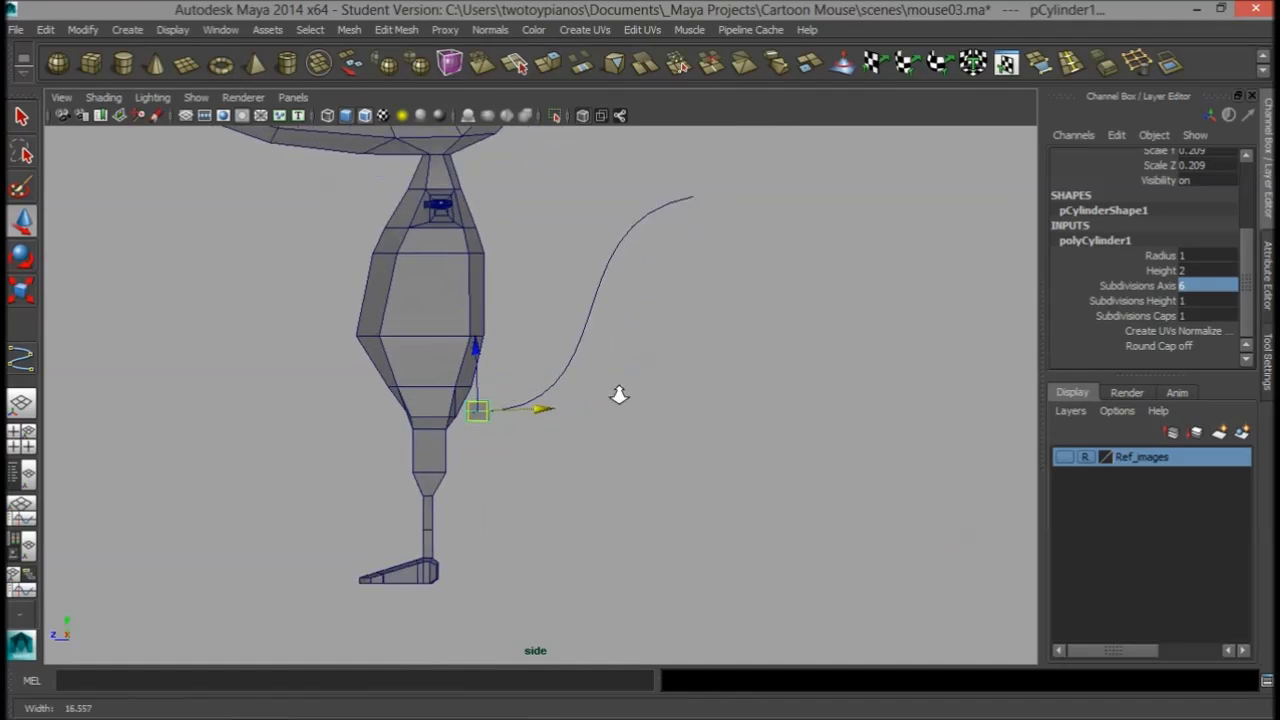
key(r)
drag(400, 443, 410, 430)
scroll(545, 400, up, 2)
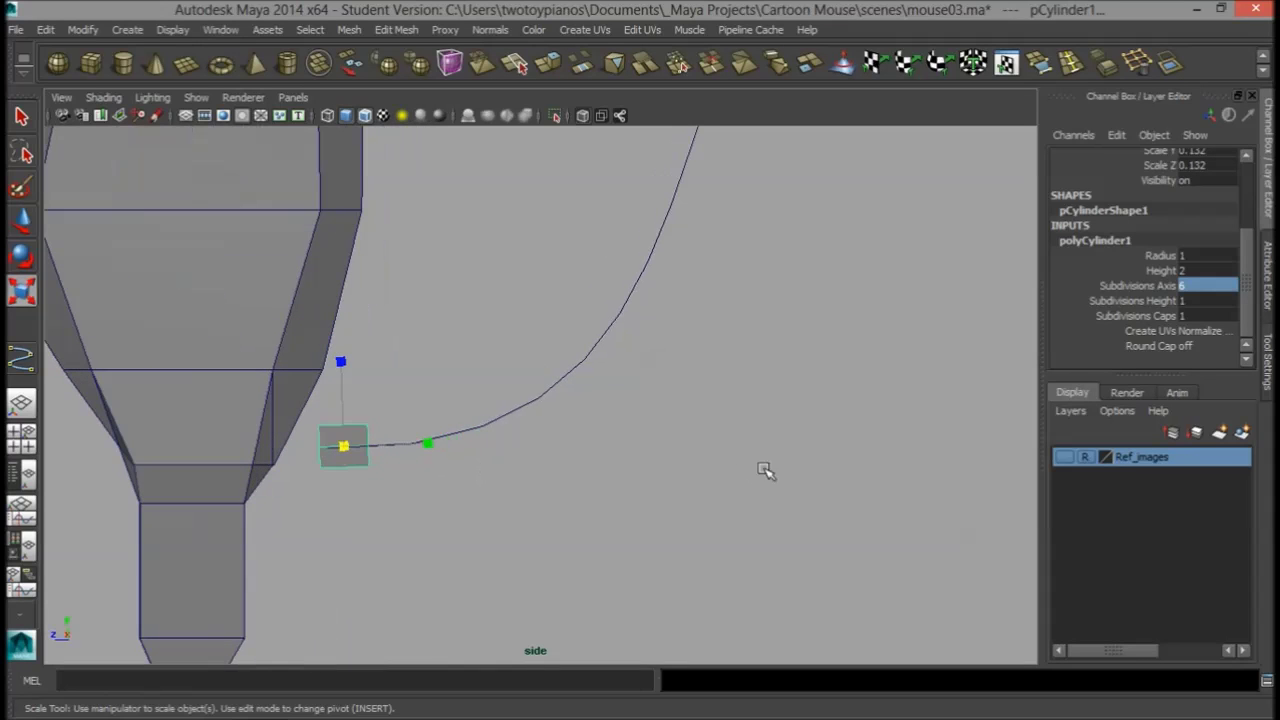
- Examine the cylinder's placement at the mouse's lower back from behind in the perspective view
key(space)
key(space)
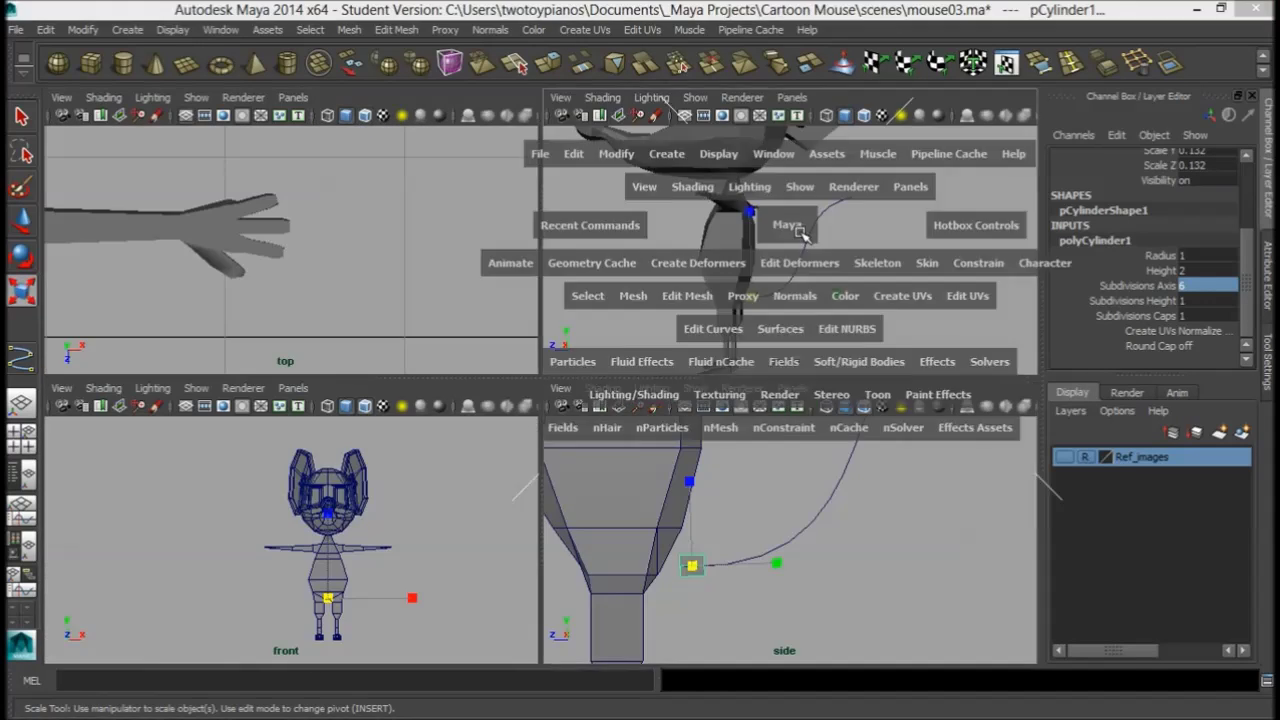
alt+drag(651, 371, 474, 345)
alt+right_drag(403, 457, 646, 457)
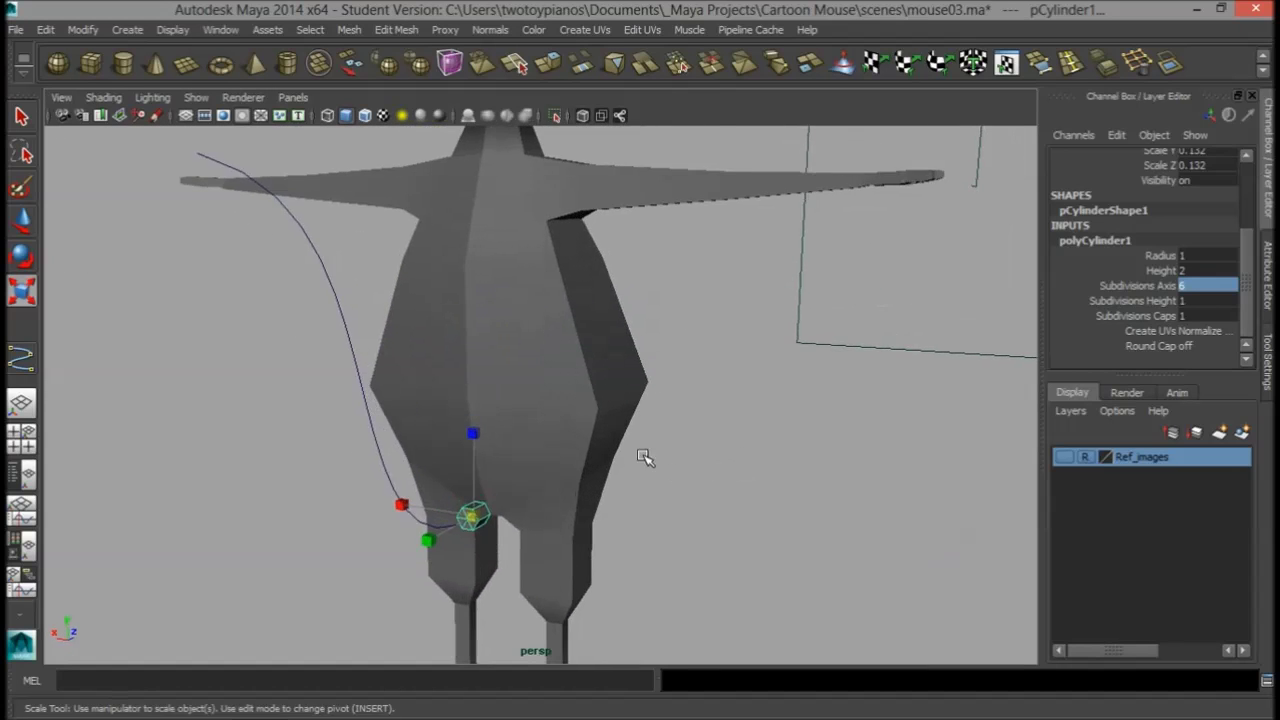
alt+middle_drag(646, 457, 660, 334)
alt+right_drag(380, 357, 728, 360)
alt+drag(662, 369, 762, 371)
alt+middle_drag(354, 403, 582, 345)
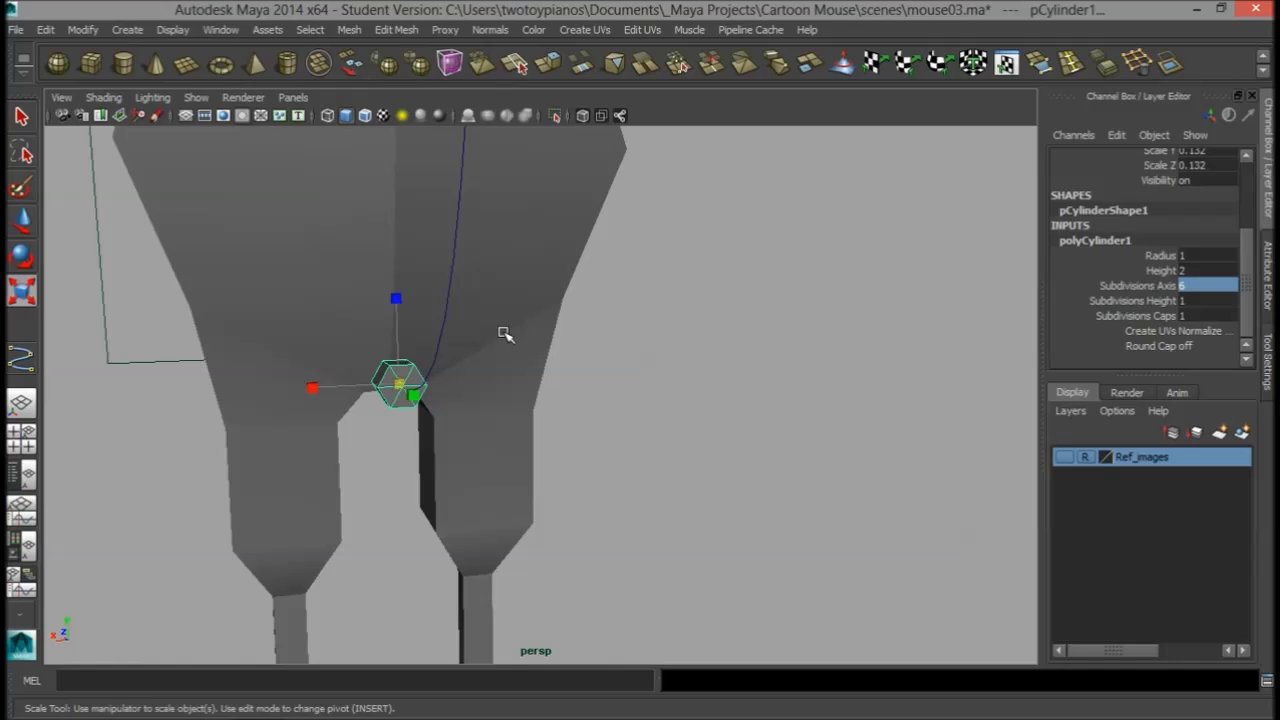
- Turn on wireframe on shaded and examine how the cylinder lines up with the body's edges from several angles
click(672, 408)
alt+drag(522, 430, 519, 402)
click(484, 318)
alt+drag(371, 338, 340, 345)
click(319, 335)
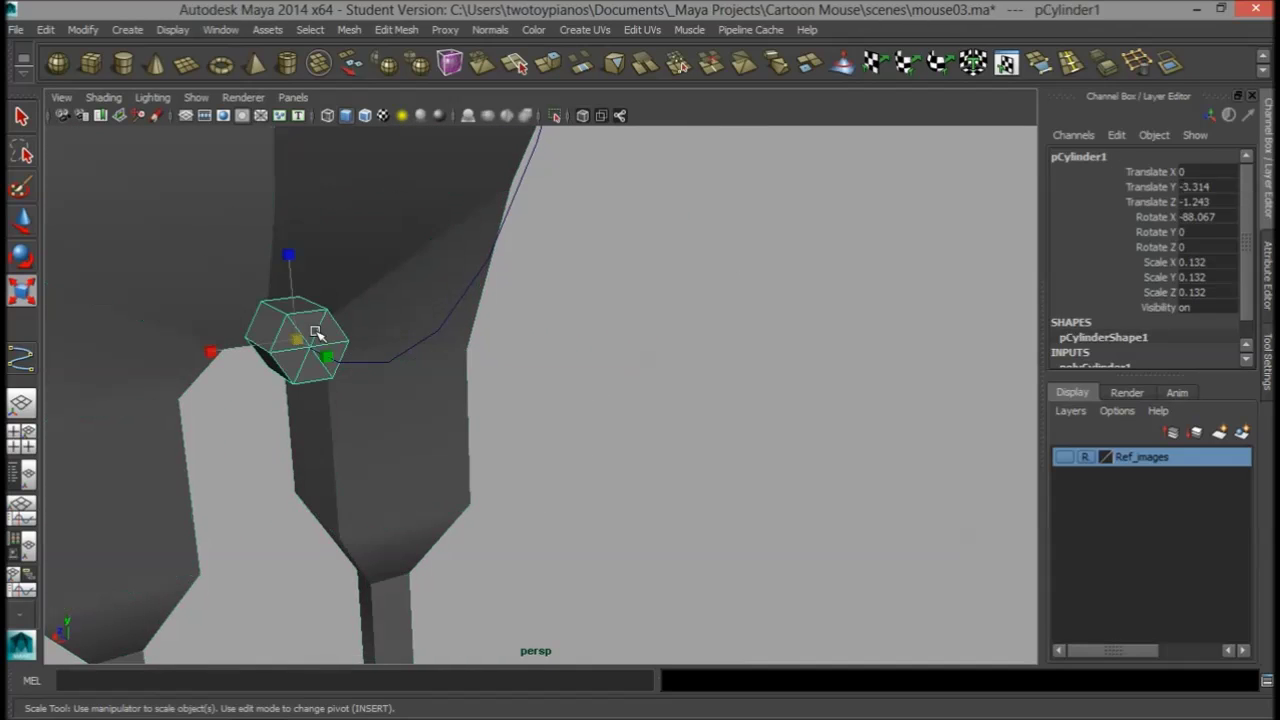
mouse_move(463, 331)
alt+mouse_down()
mouse_move(364, 324)
mouse_move(440, 331)
alt+mouse_up()
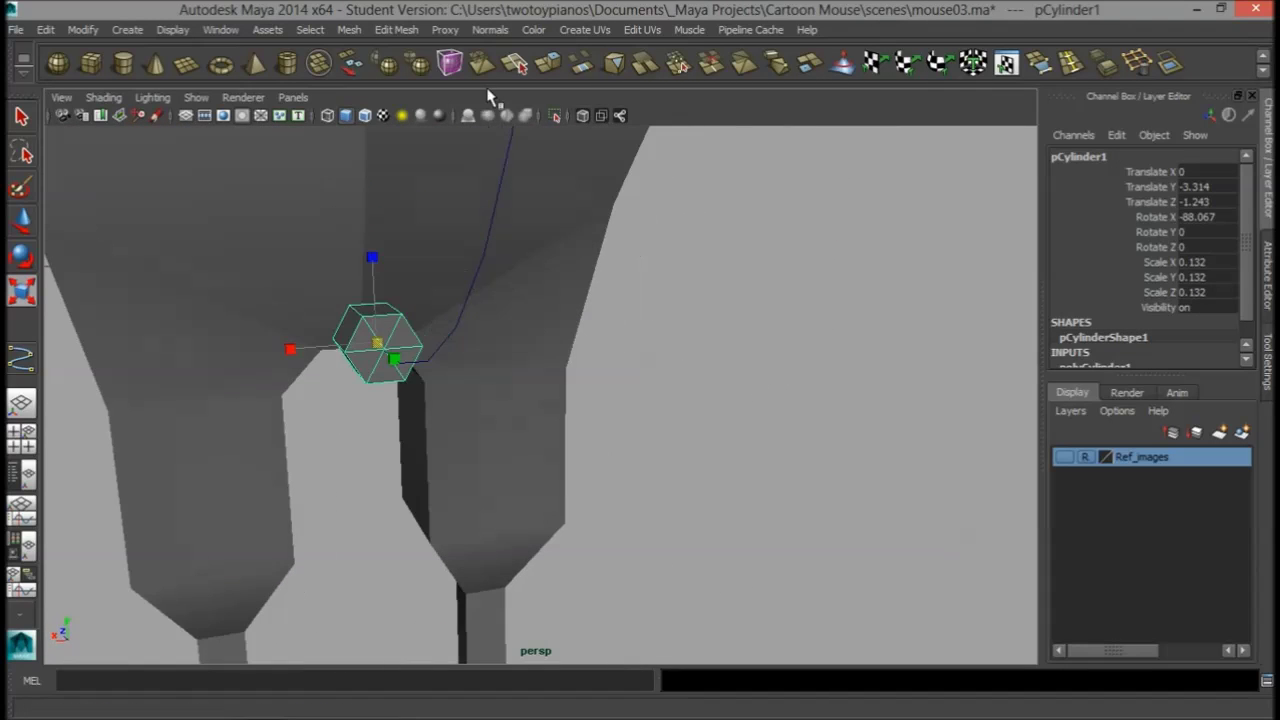
click(365, 116)
alt+drag(634, 363, 528, 356)
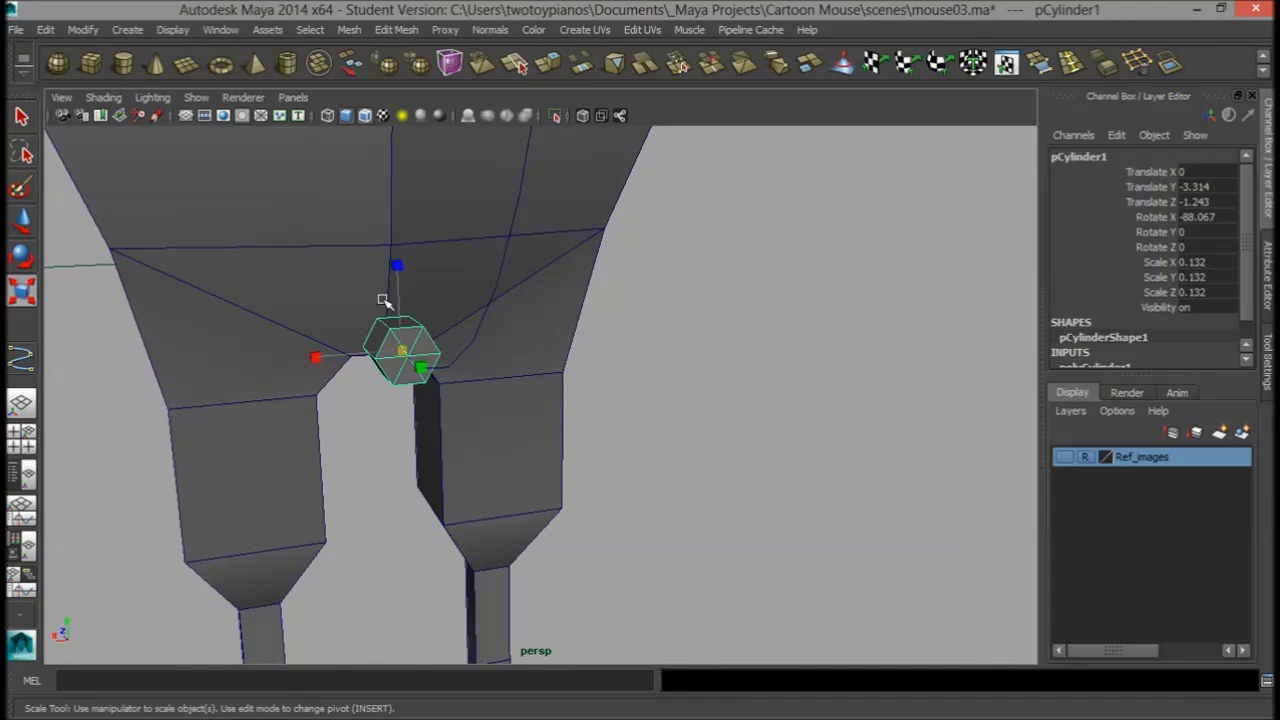
alt+drag(520, 286, 423, 297)
alt+drag(557, 291, 690, 315)
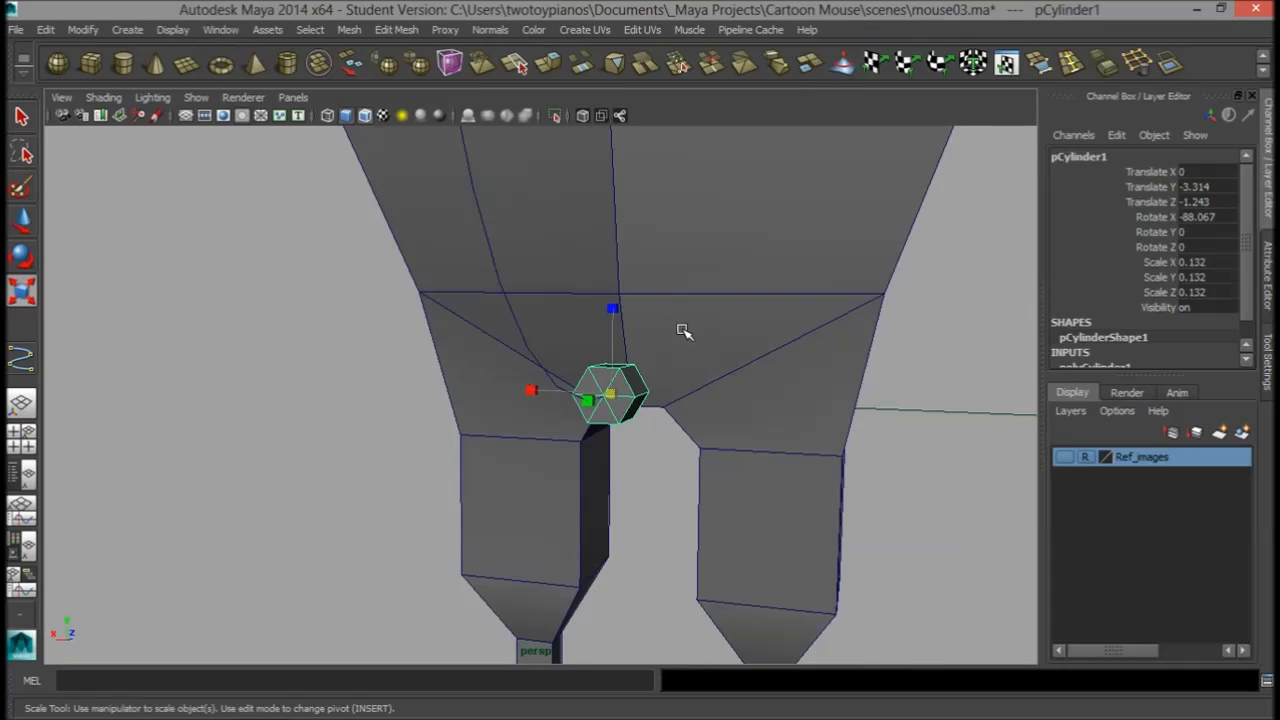
alt+drag(570, 331, 680, 443)
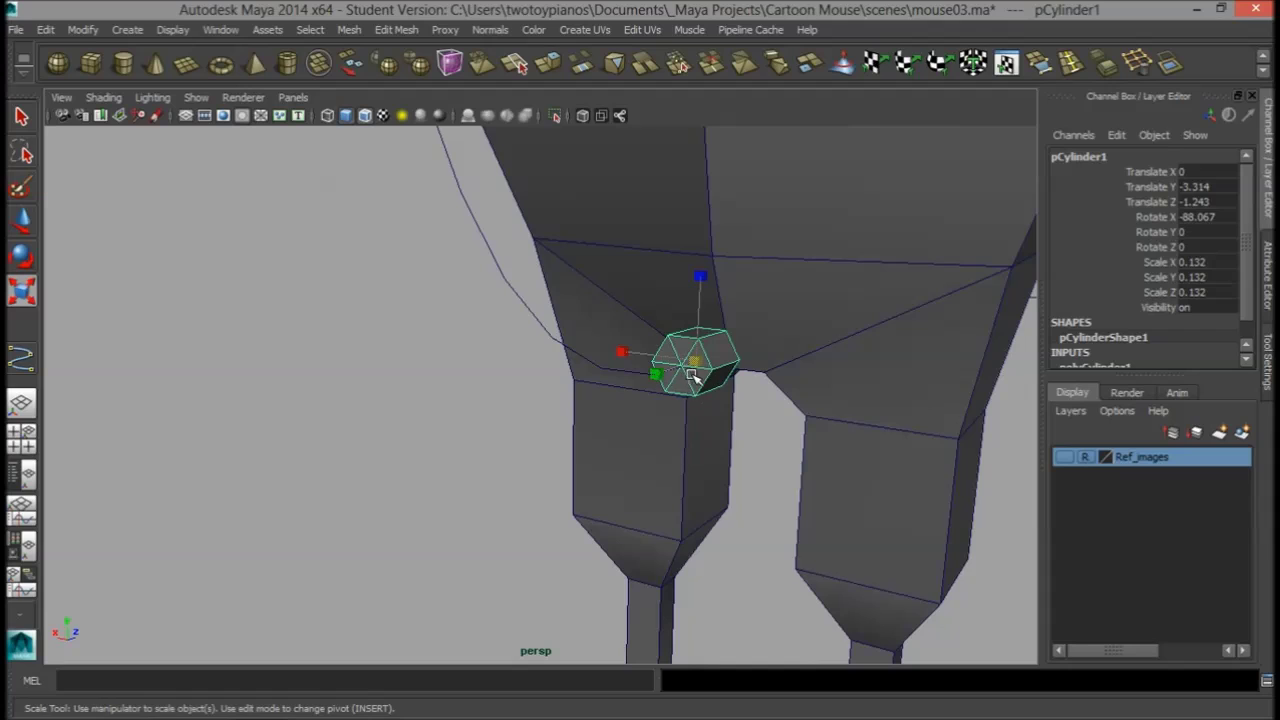
scroll(787, 365, down, 4)
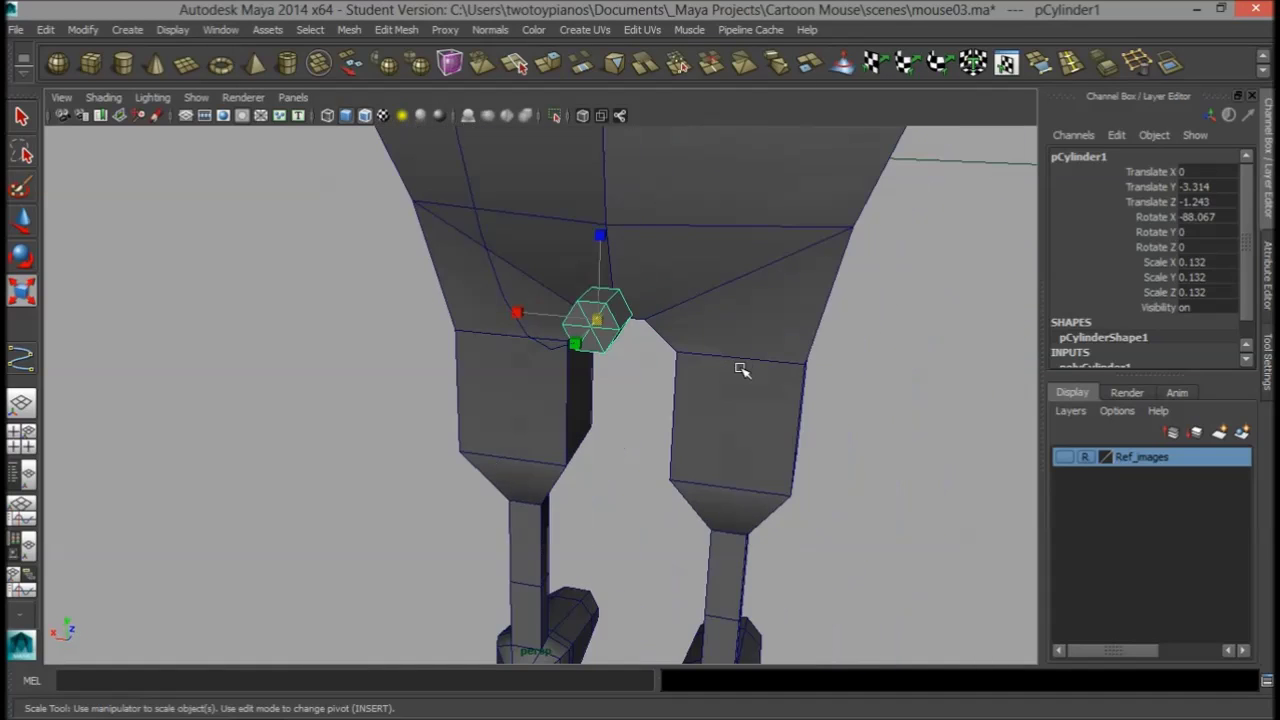
key(e)
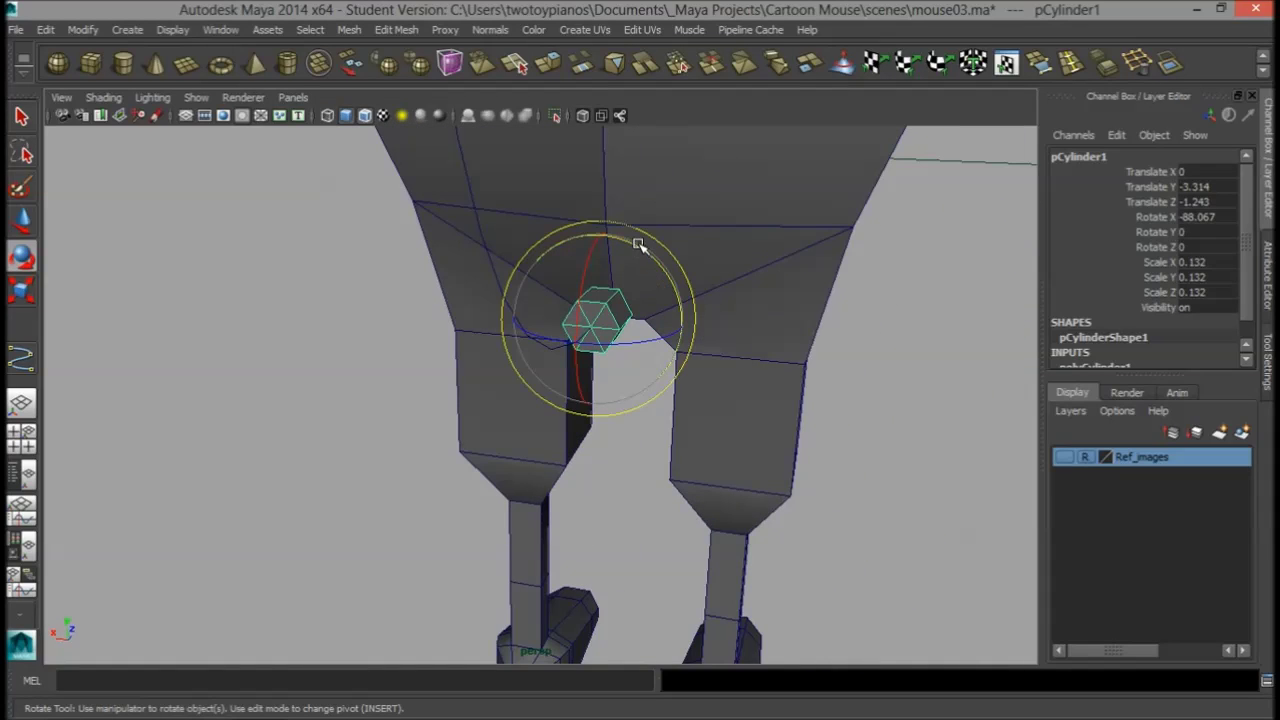
drag(641, 255, 836, 273)
key(ctrl+z)
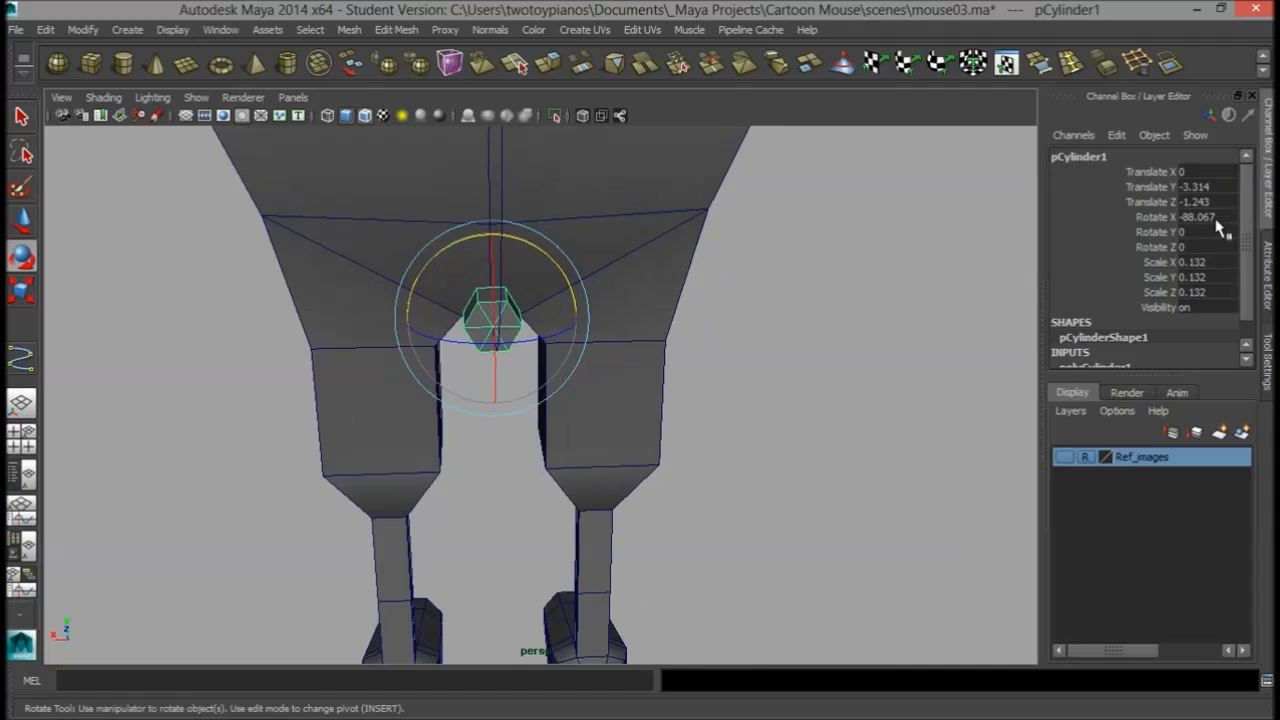
- Set the cylinder's X rotation to exactly -90
click(1208, 219)
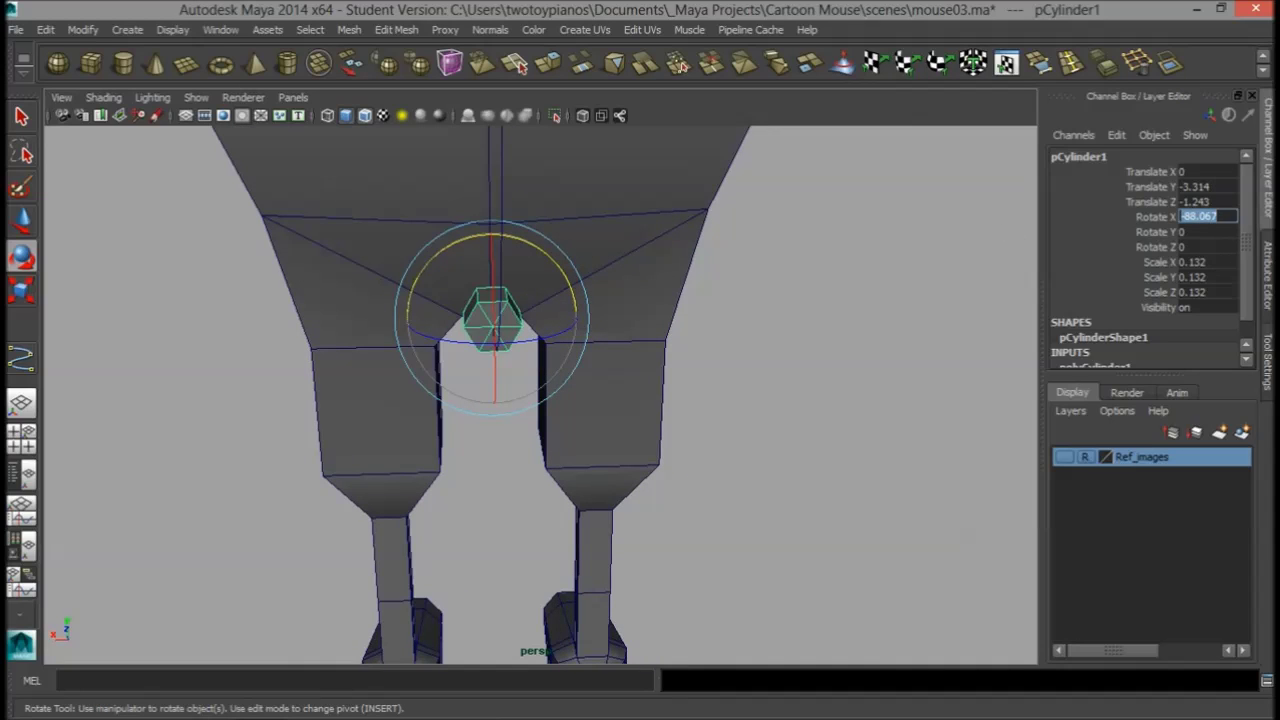
text(-90)
key(Return)
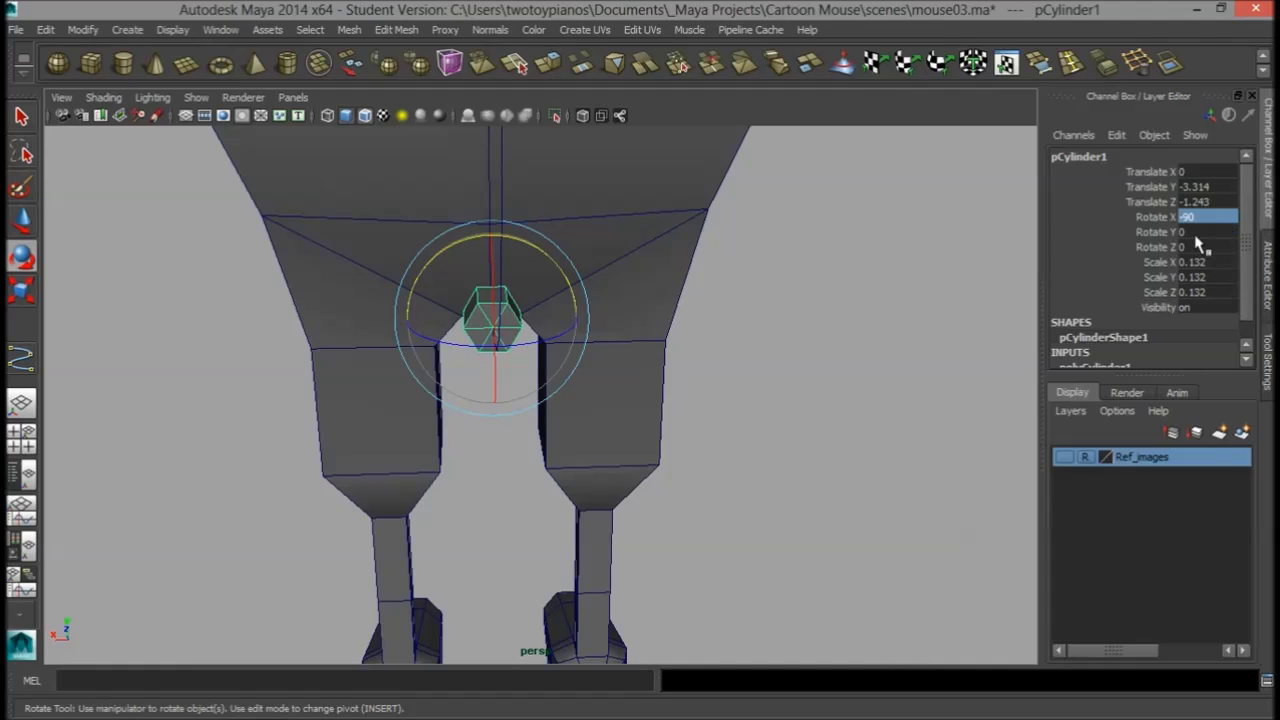
- Roll the cylinder around its length so its corners point straight up and down, with a Z rotation of 30
alt+drag(617, 309, 540, 318)
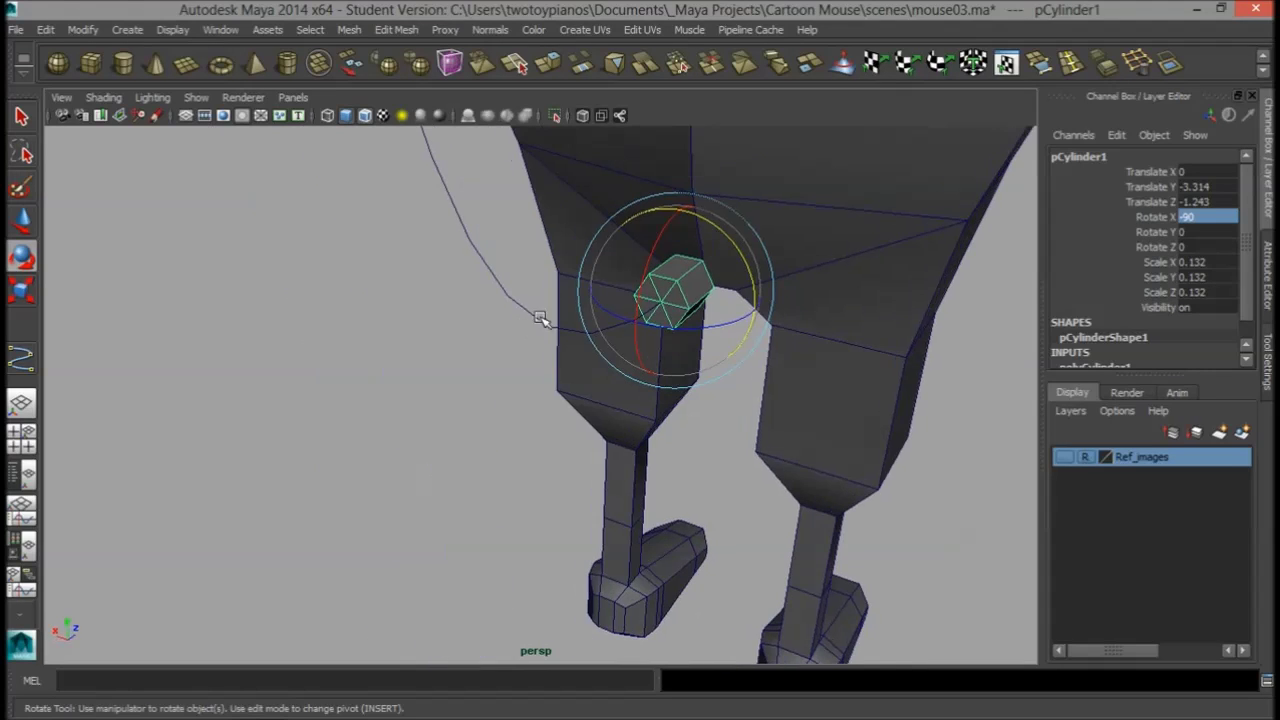
drag(711, 221, 638, 256)
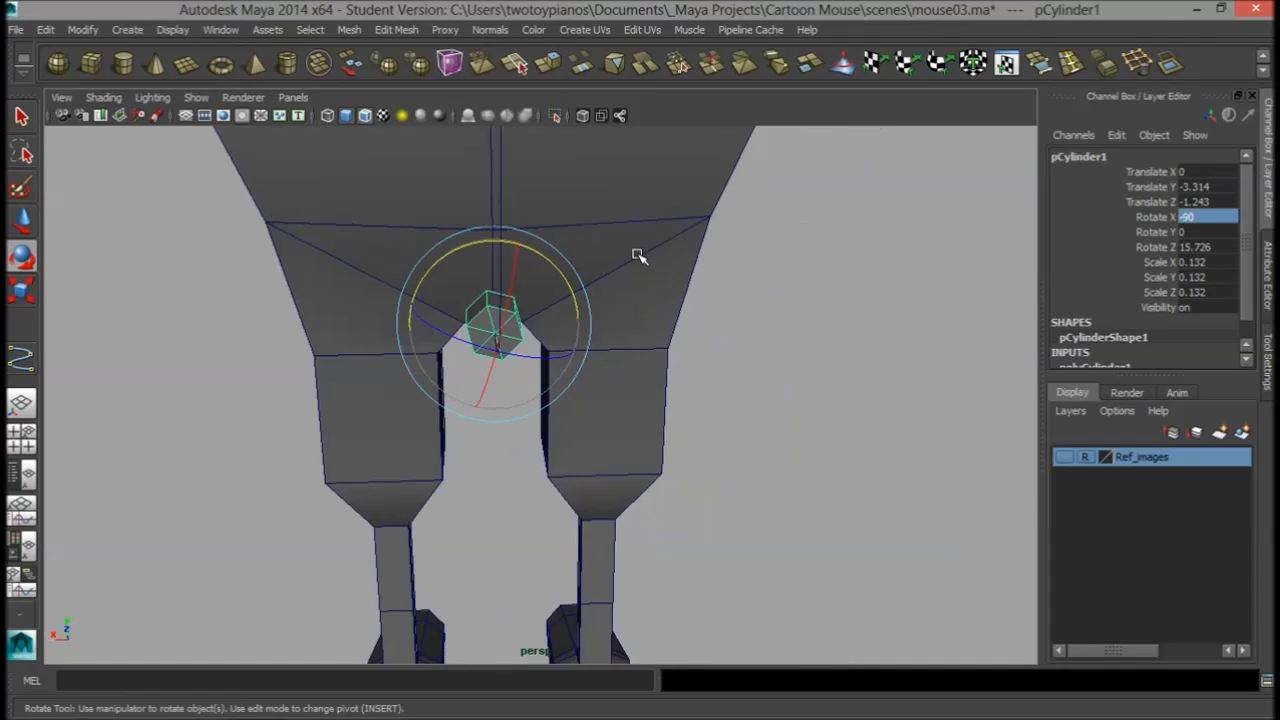
alt+drag(545, 255, 757, 222)
alt+drag(828, 242, 899, 191)
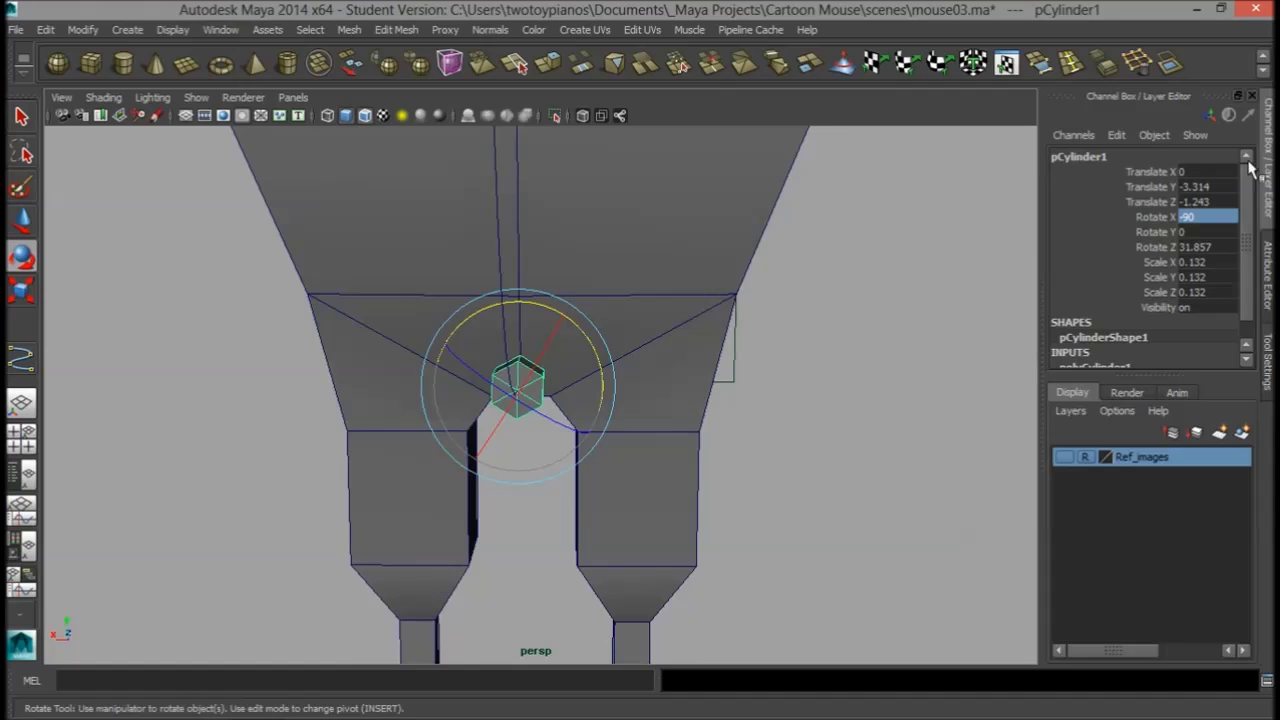
double_click(1218, 246)
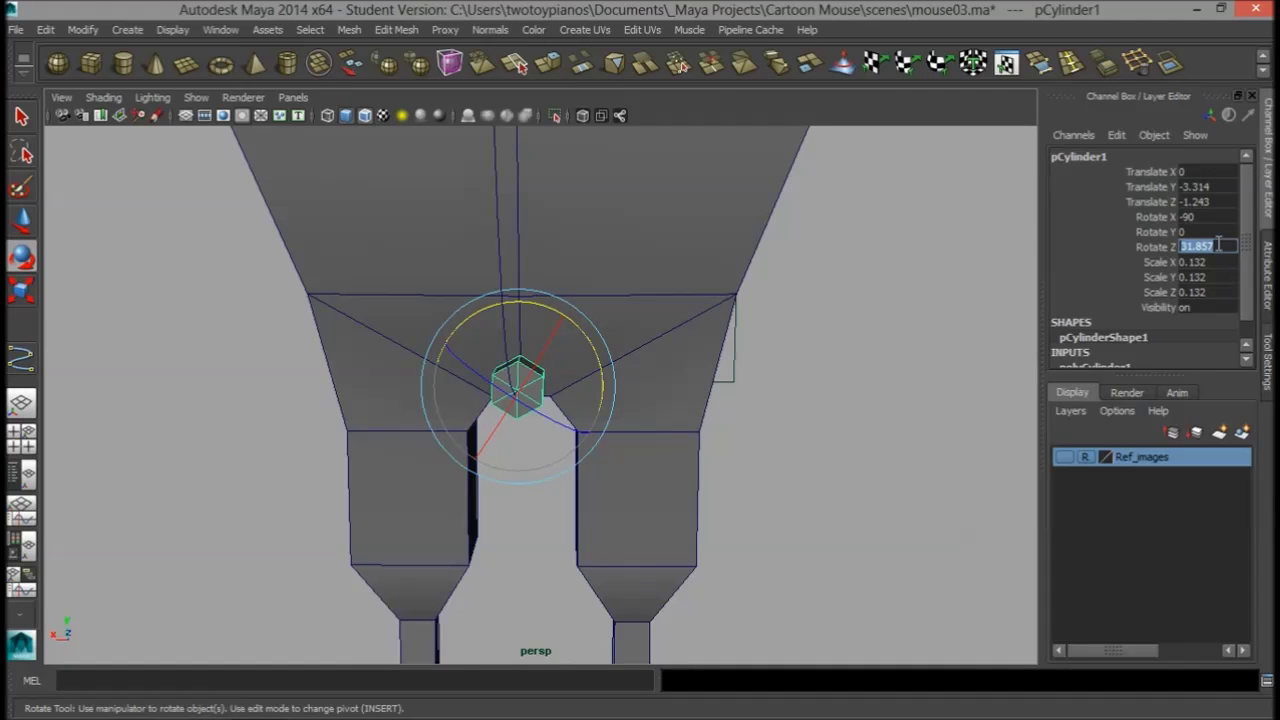
text(30)
key(Return)
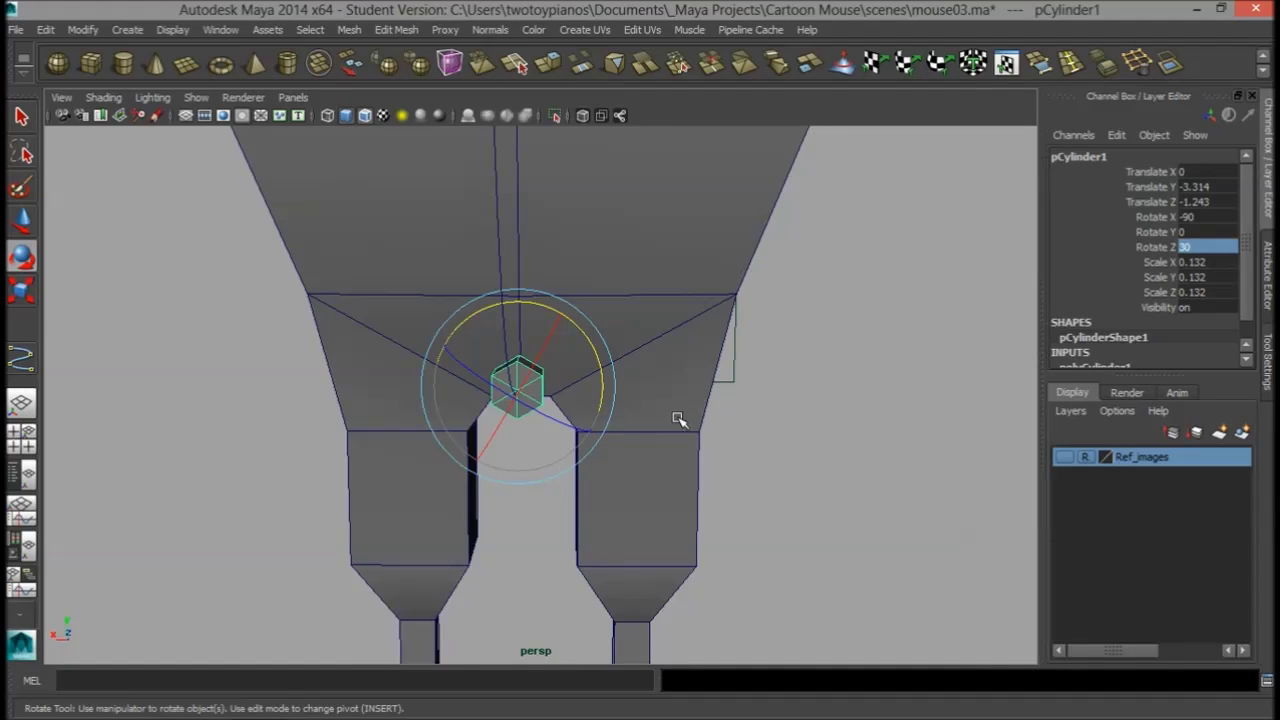
- Examine the cylinder's alignment with the body and the start of the tail curve from the side
alt+right_drag(678, 418, 985, 360)
alt+drag(457, 340, 540, 355)
alt+right_drag(609, 311, 210, 287)
alt+drag(210, 287, 545, 230)
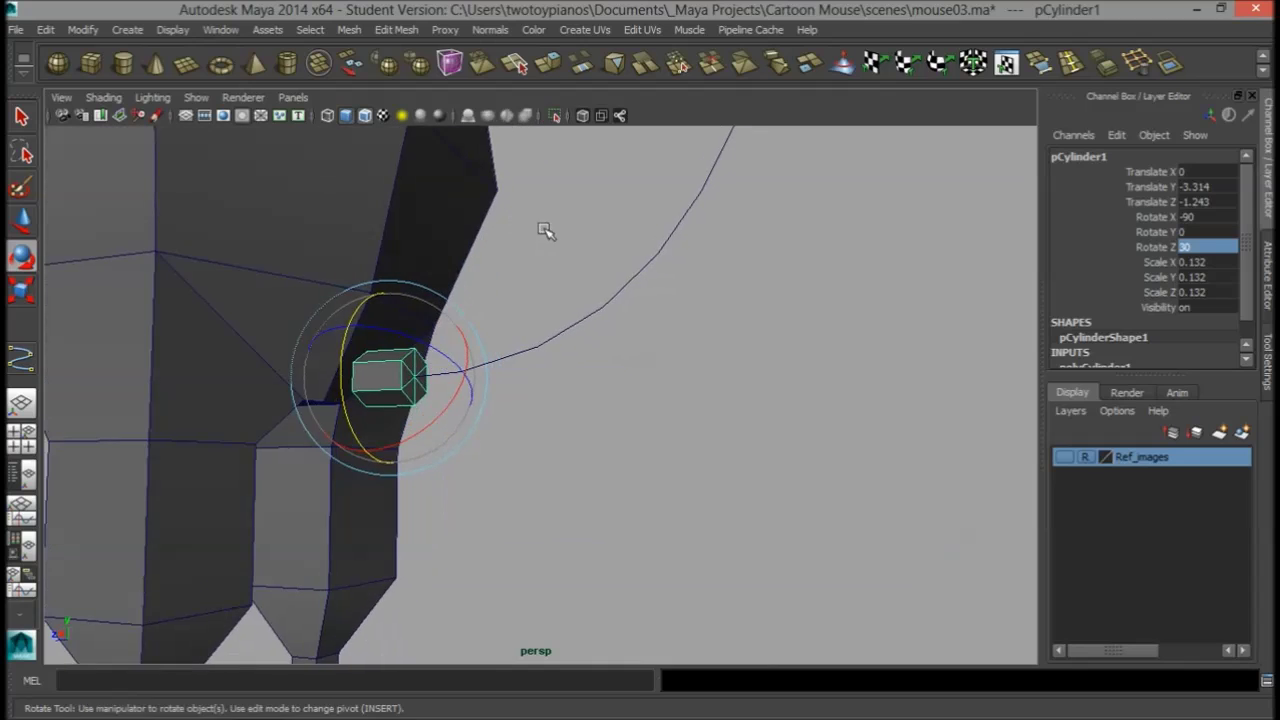
alt+middle_drag(545, 230, 406, 220)
alt+drag(406, 220, 460, 226)
alt+right_drag(571, 217, 486, 262)
alt+middle_drag(486, 262, 488, 293)
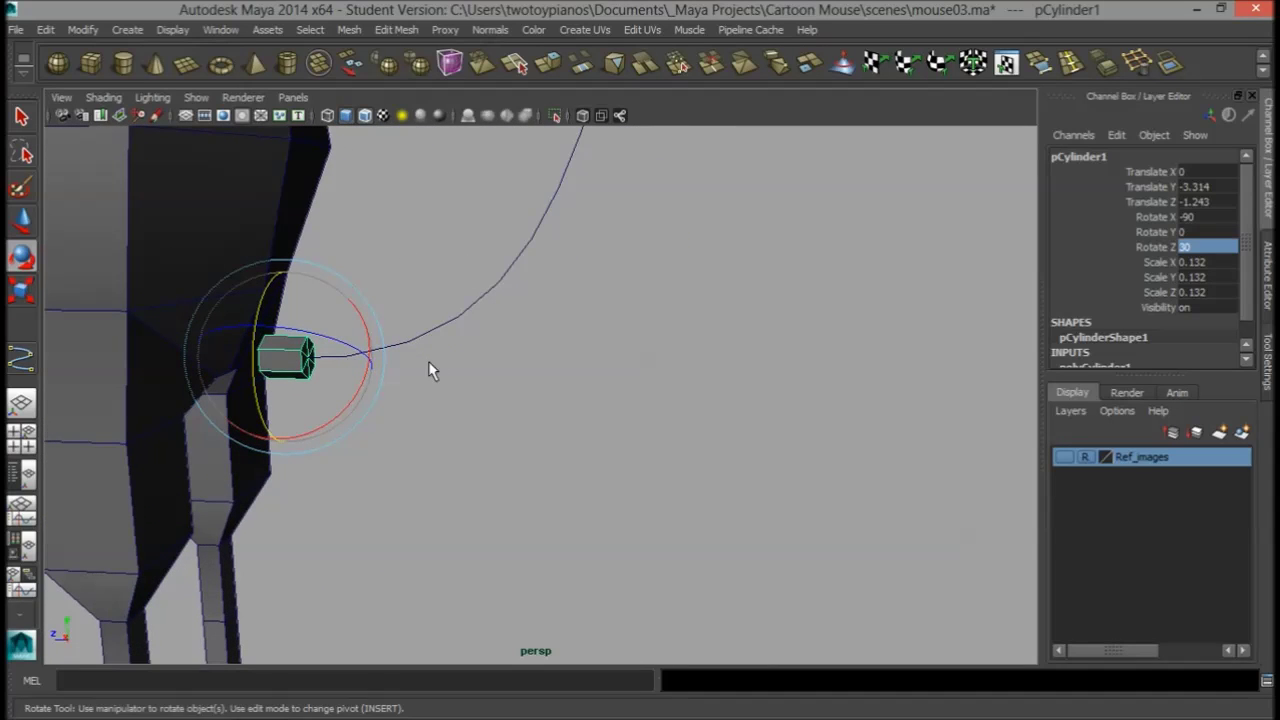
- Select the cylinder's six triangular end-cap faces on the side facing the tail curve
key(q)
alt+right_drag(200, 378, 346, 349)
alt+middle_drag(346, 349, 532, 337)
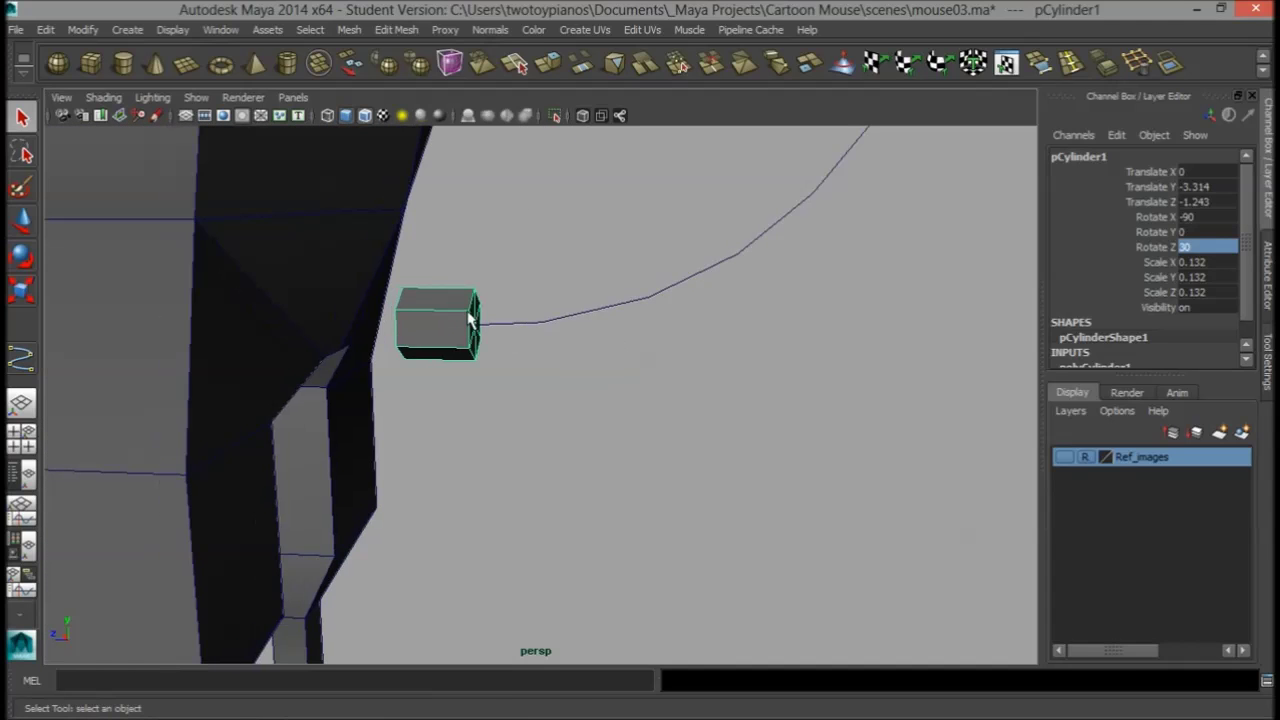
right_drag(470, 320, 460, 354)
alt+drag(503, 454, 425, 333)
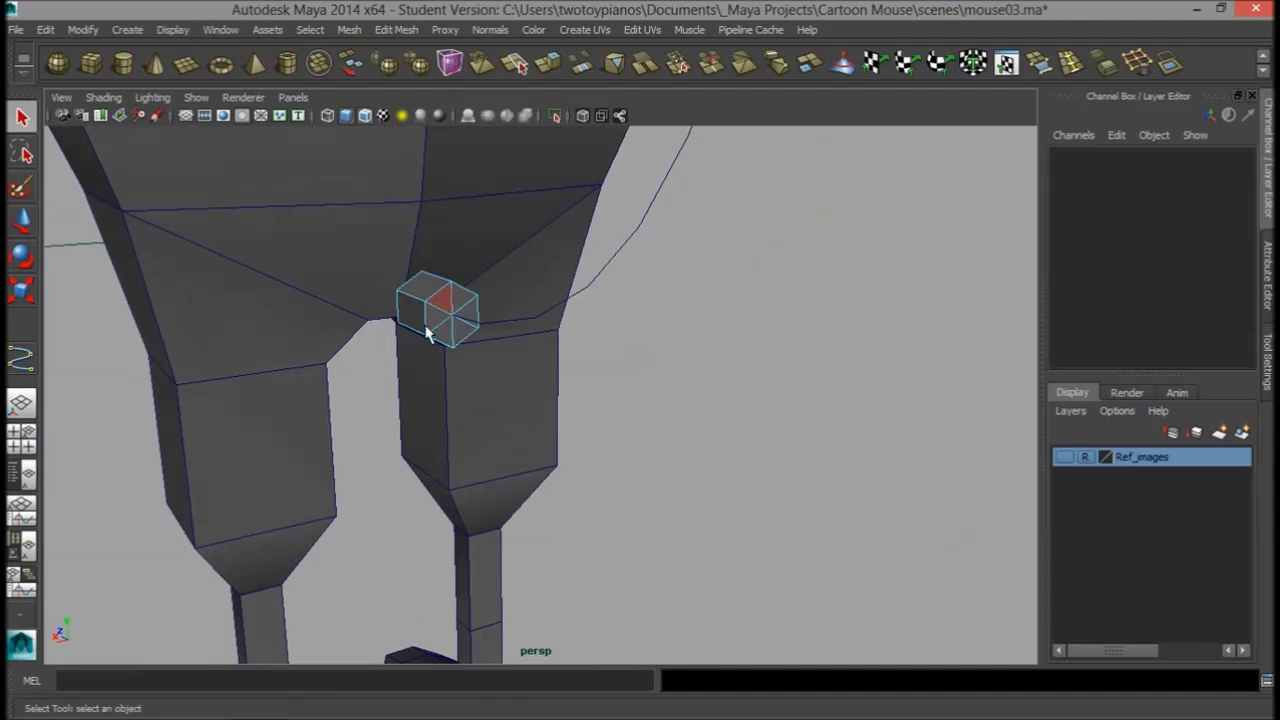
click(435, 319)
shift+click(443, 298)
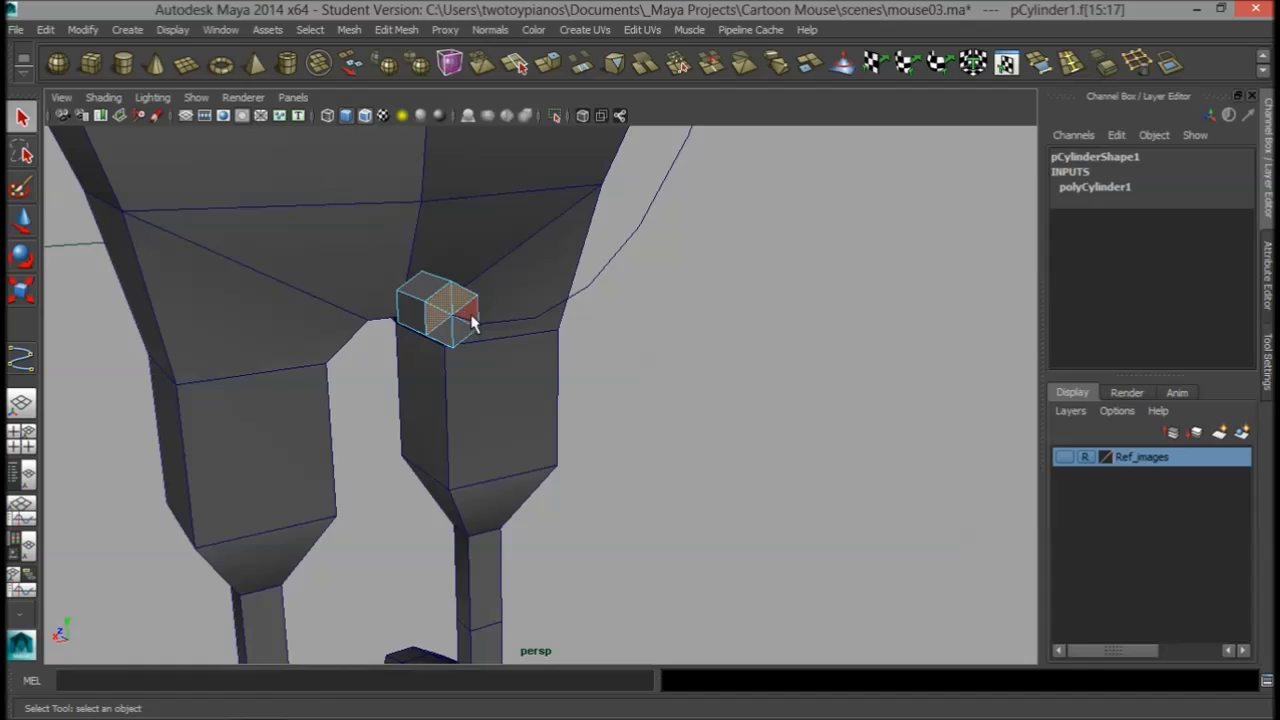
shift+click(445, 330)
alt+drag(545, 340, 741, 358)
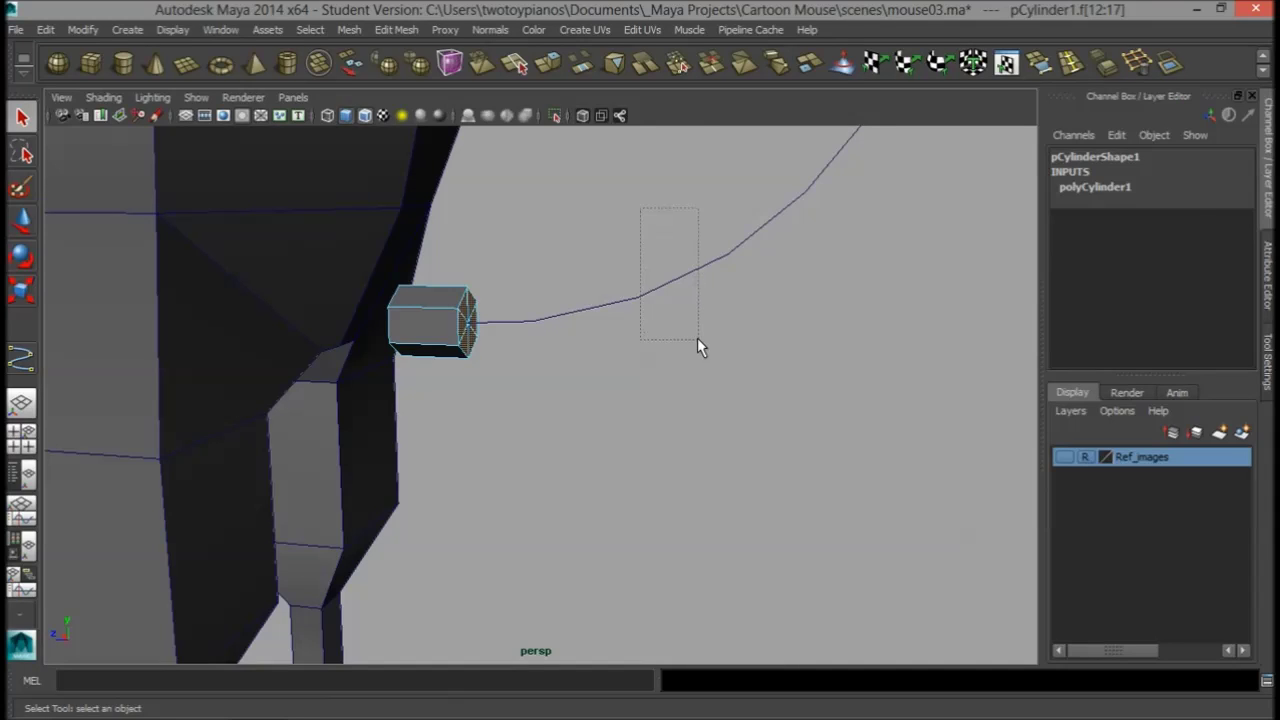
- Add the tail curve to the selection and extrude the end-cap faces along it
drag(698, 339, 698, 339)
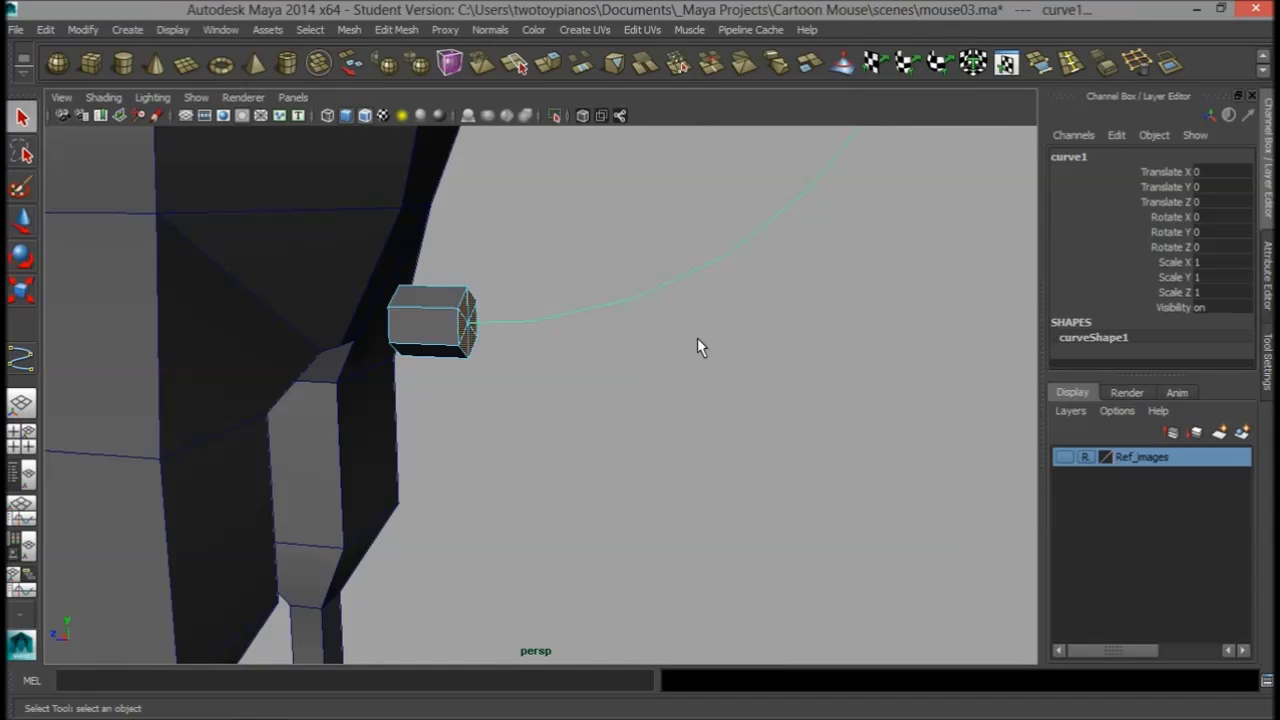
click(549, 64)
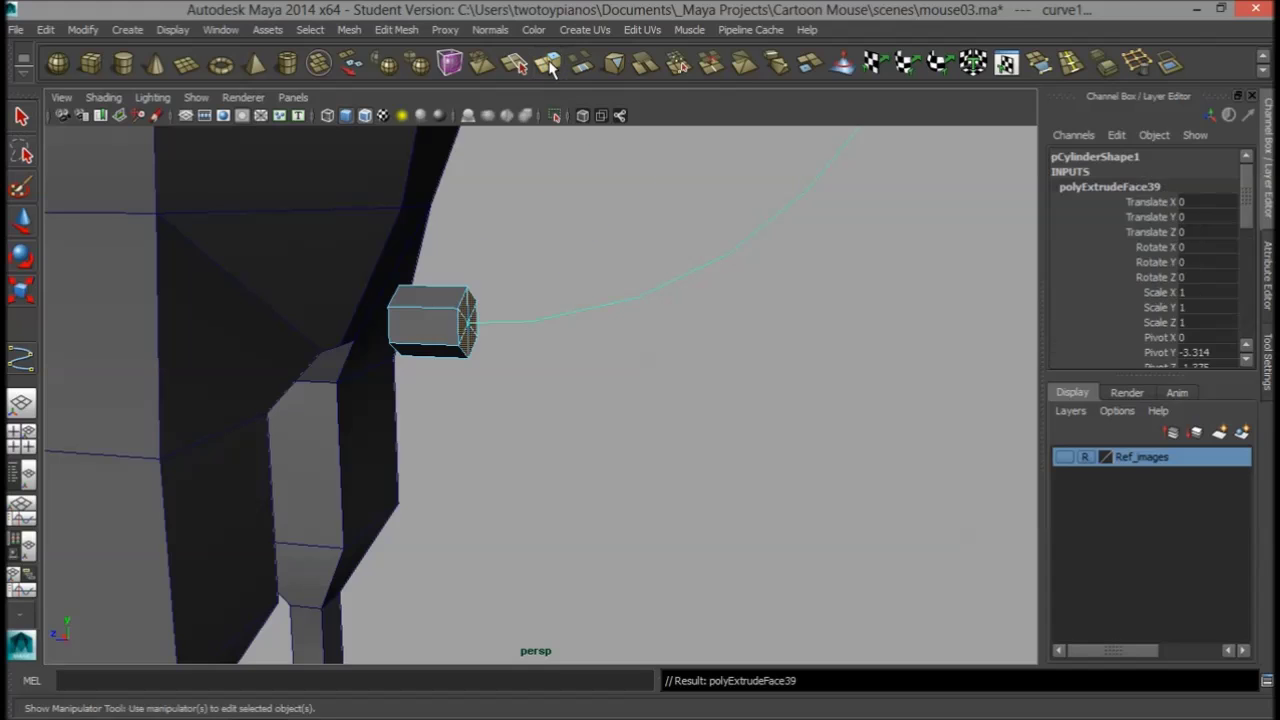
alt+right_drag(910, 357, 620, 297)
alt+middle_drag(620, 297, 463, 465)
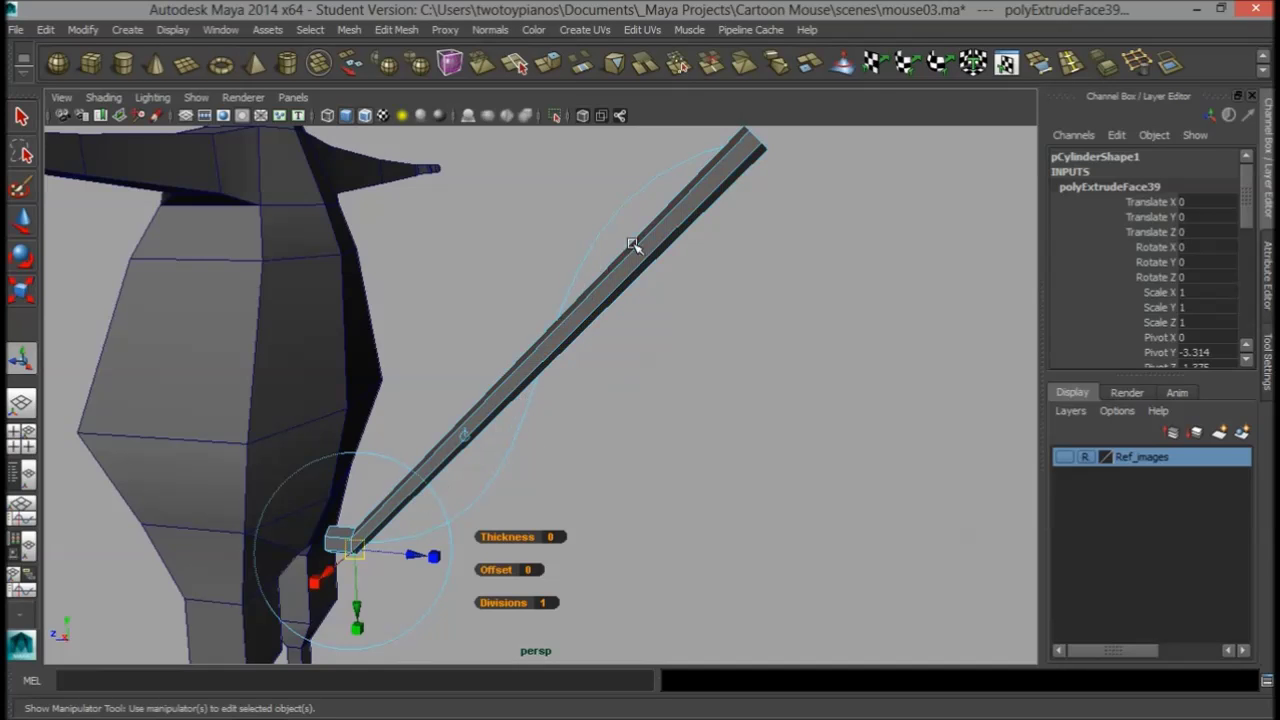
alt+drag(945, 393, 628, 355)
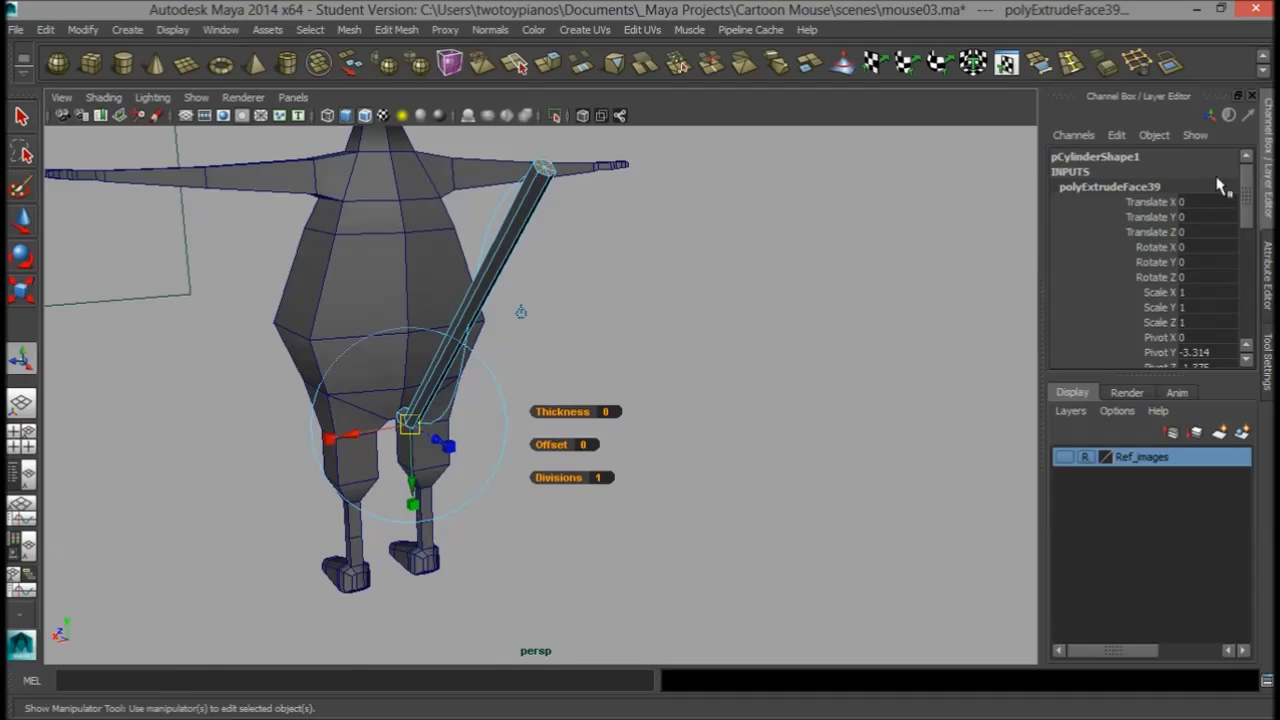
- Set the extrusion's Divisions to 12 so the tail follows the curve, and check its shape
drag(1246, 193, 1246, 325)
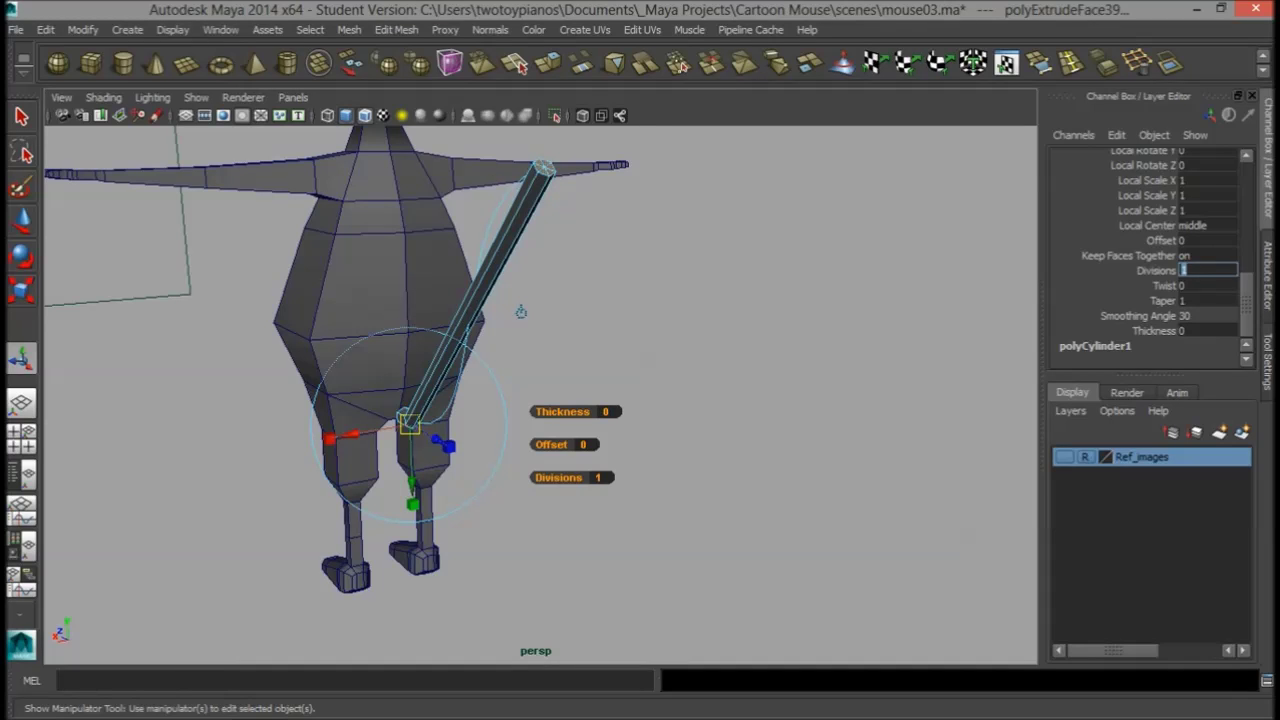
key(Return)
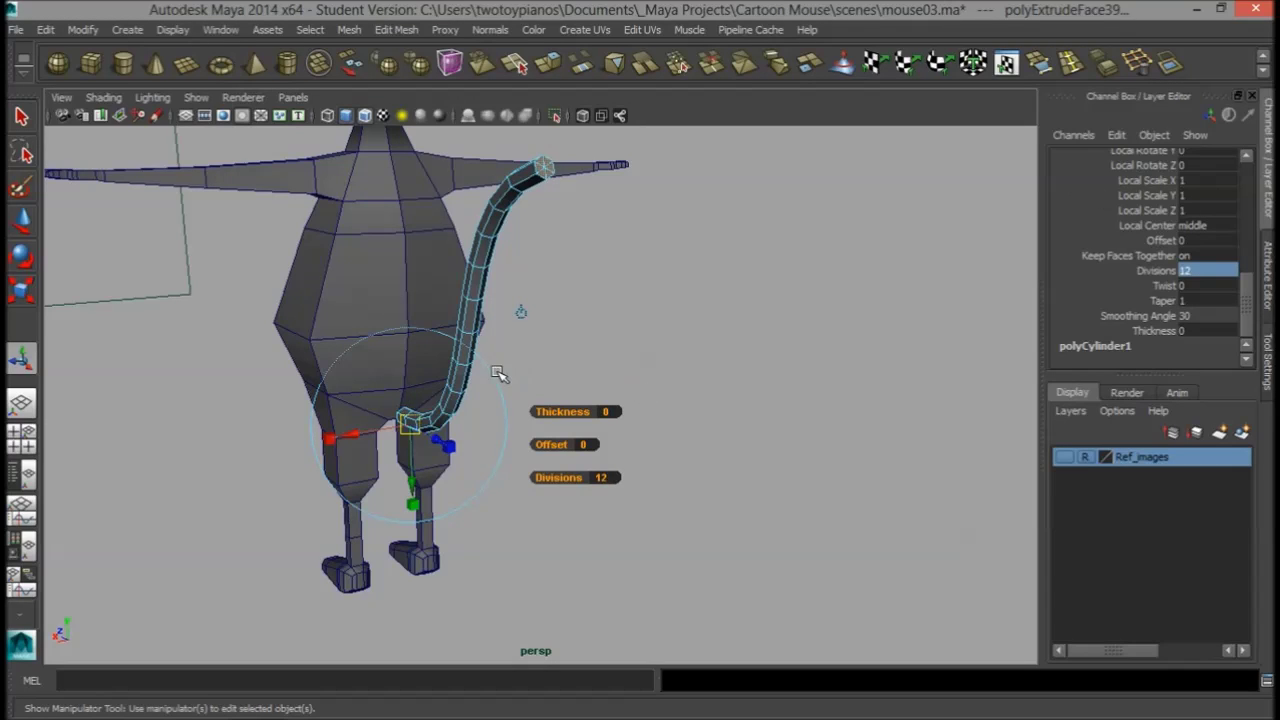
alt+drag(499, 374, 610, 377)
alt+drag(628, 234, 484, 312)
alt+right_drag(530, 355, 703, 326)
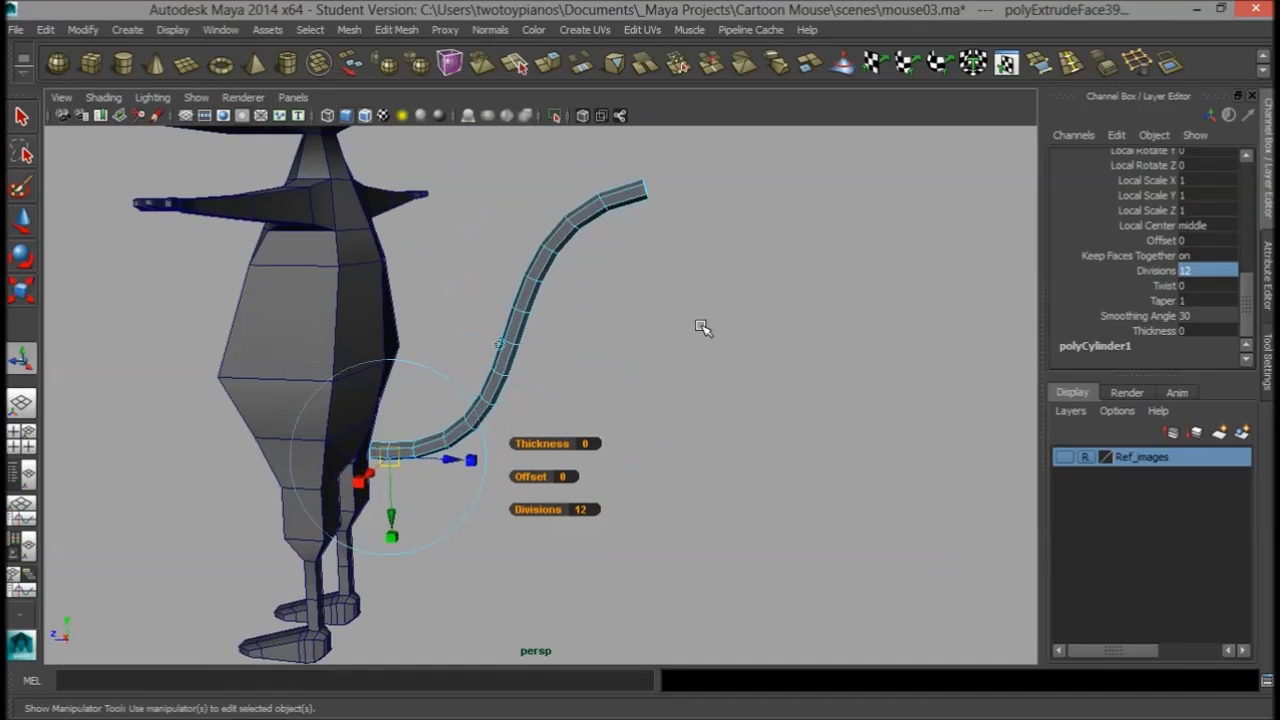
alt+middle_drag(660, 327, 629, 354)
- In the side view, select the ring of vertices at the tail's tip and scale it down uniformly to a narrow end
key(space)
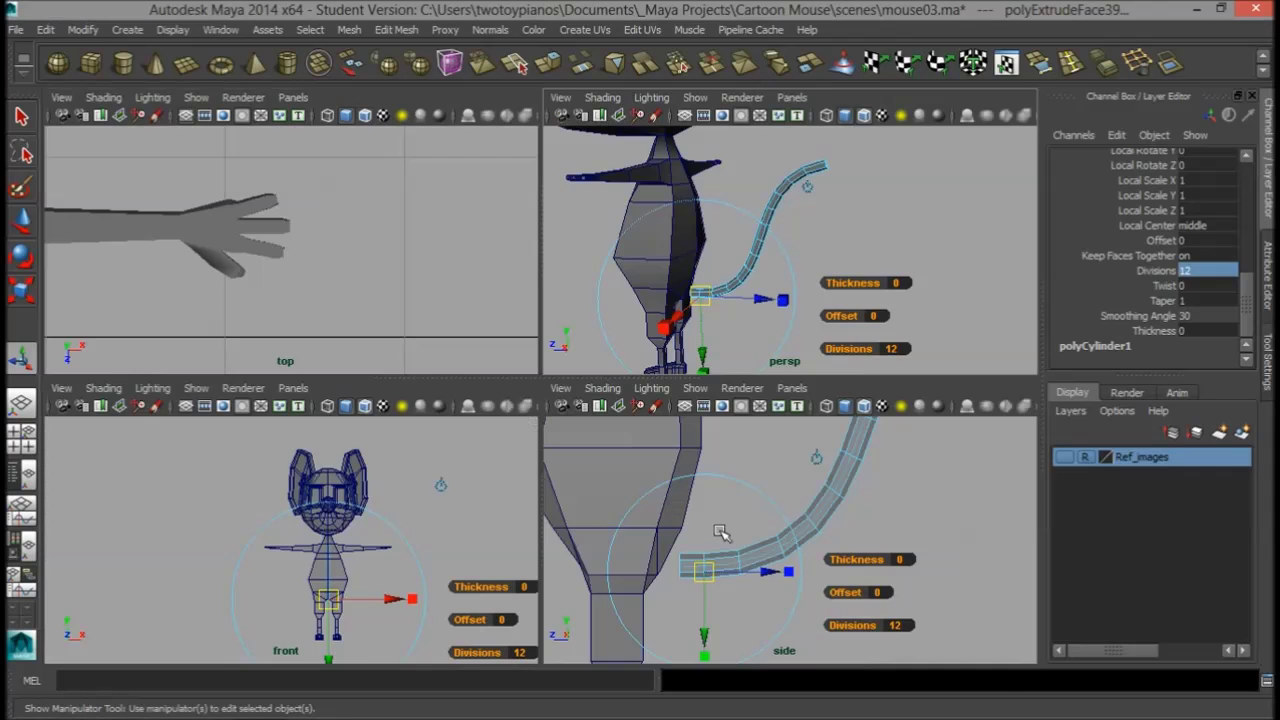
key(space)
scroll(663, 317, up, 3)
alt+middle_drag(662, 200, 500, 530)
alt+middle_drag(520, 417, 483, 380)
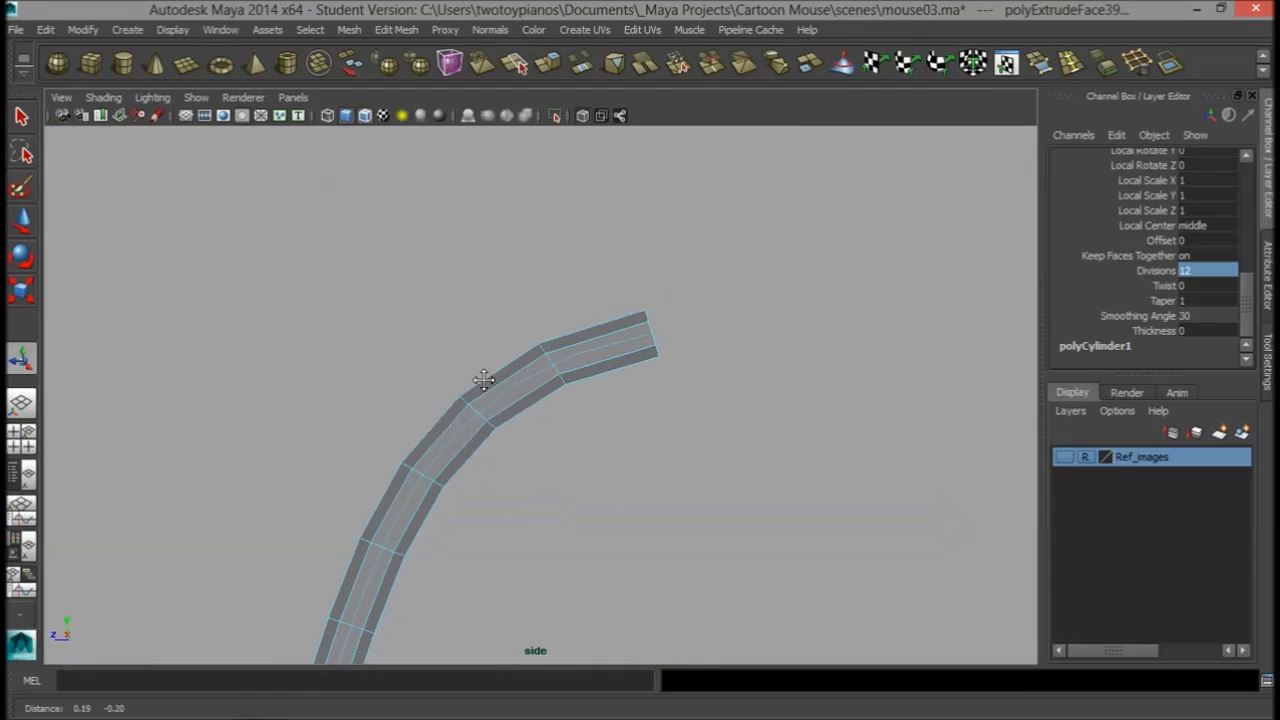
alt+right_drag(526, 364, 692, 362)
right_click(678, 297)
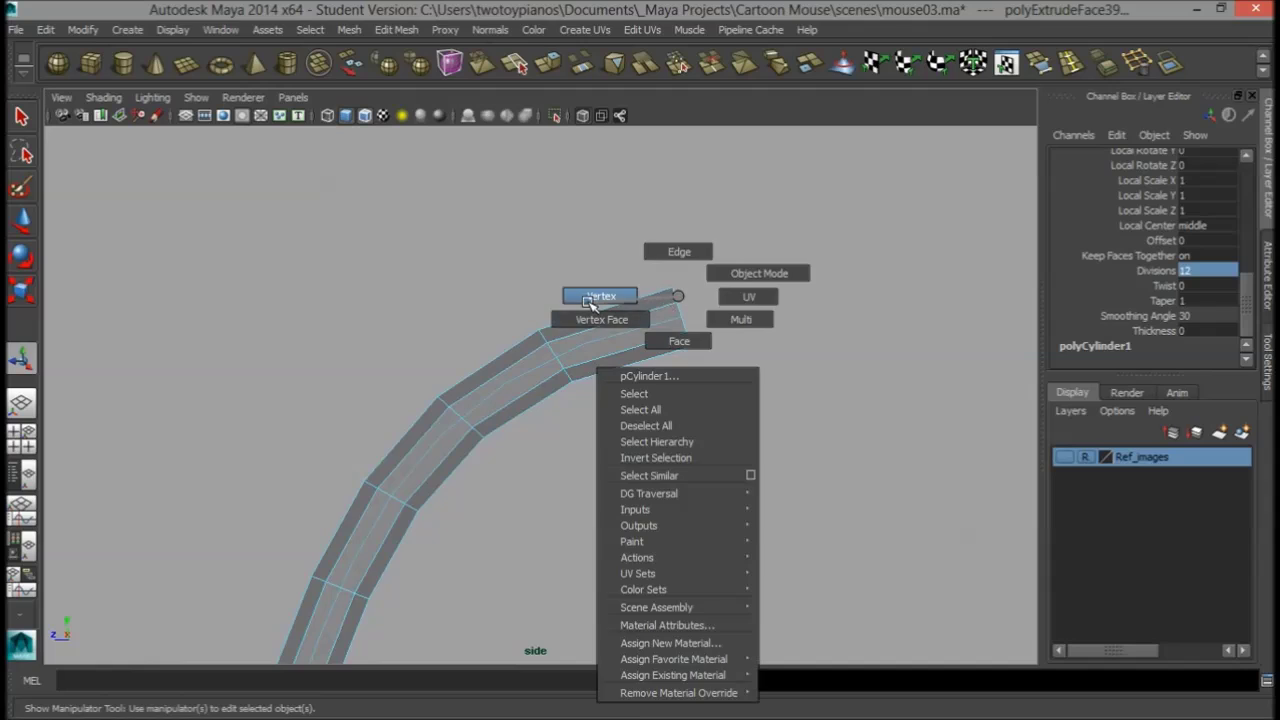
click(588, 299)
drag(724, 373, 722, 371)
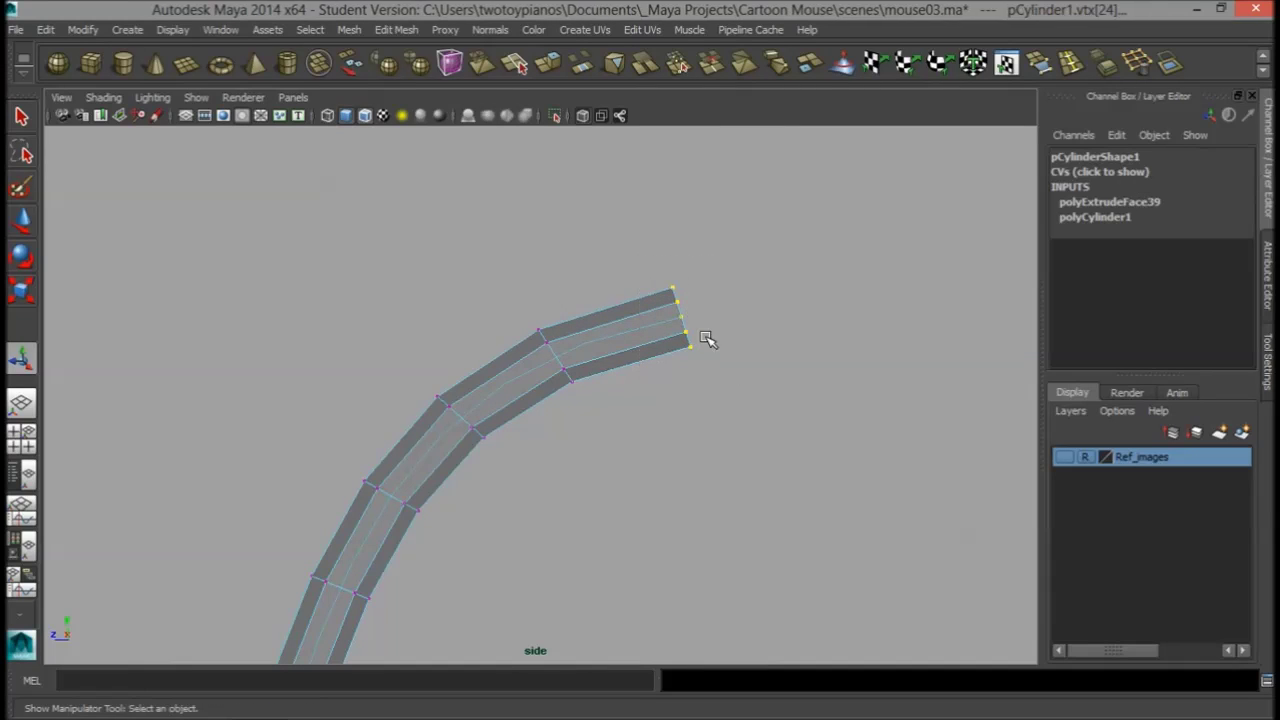
key(r)
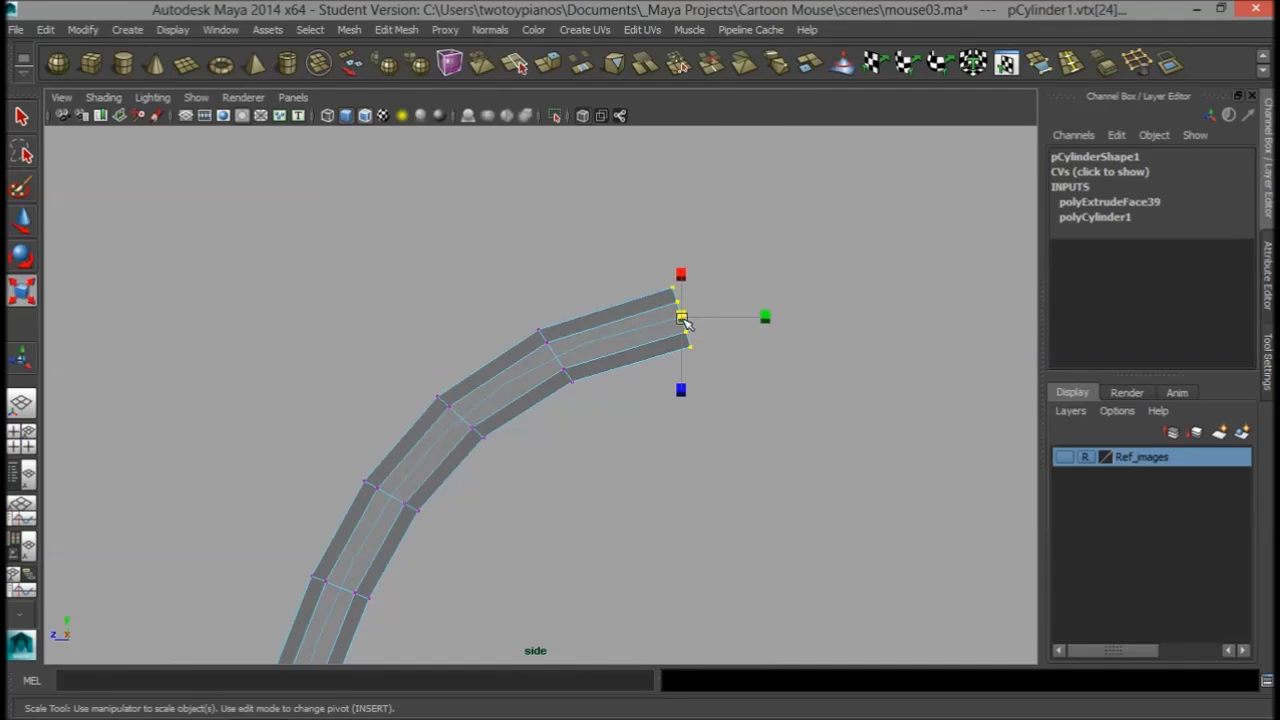
drag(681, 316, 650, 321)
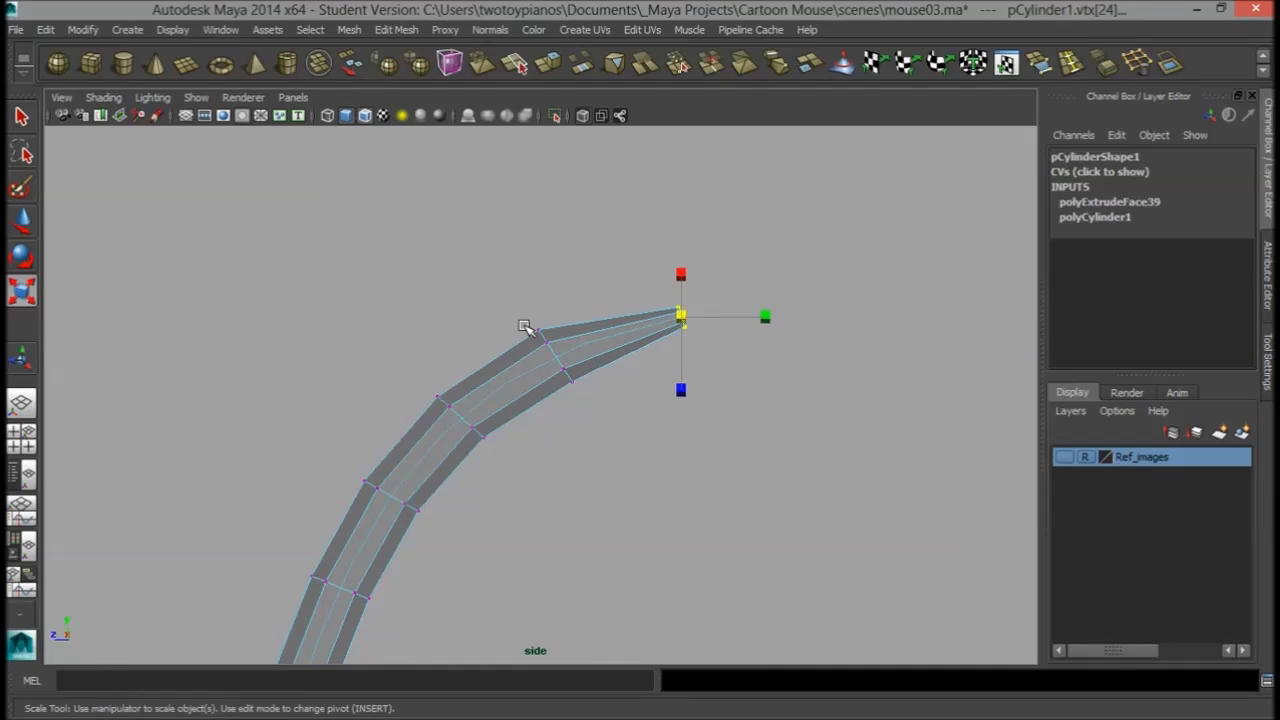
- Scale down the successive vertex rings behind the tail's tip so the tail tapers gradually toward its end
drag(605, 408, 605, 408)
drag(555, 355, 533, 360)
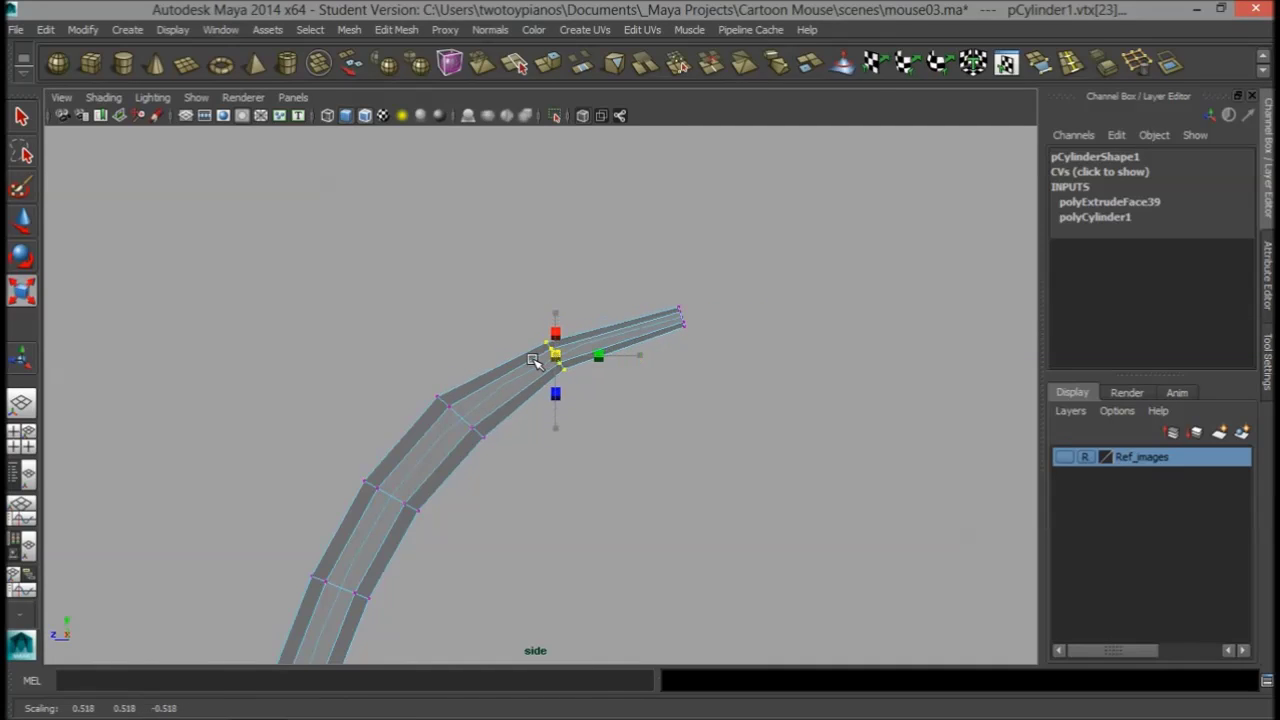
mouse_move(672, 302)
mouse_down()
mouse_move(697, 322)
mouse_move(678, 315)
mouse_up()
drag(395, 370, 447, 410)
drag(512, 470, 512, 470)
drag(457, 415, 455, 420)
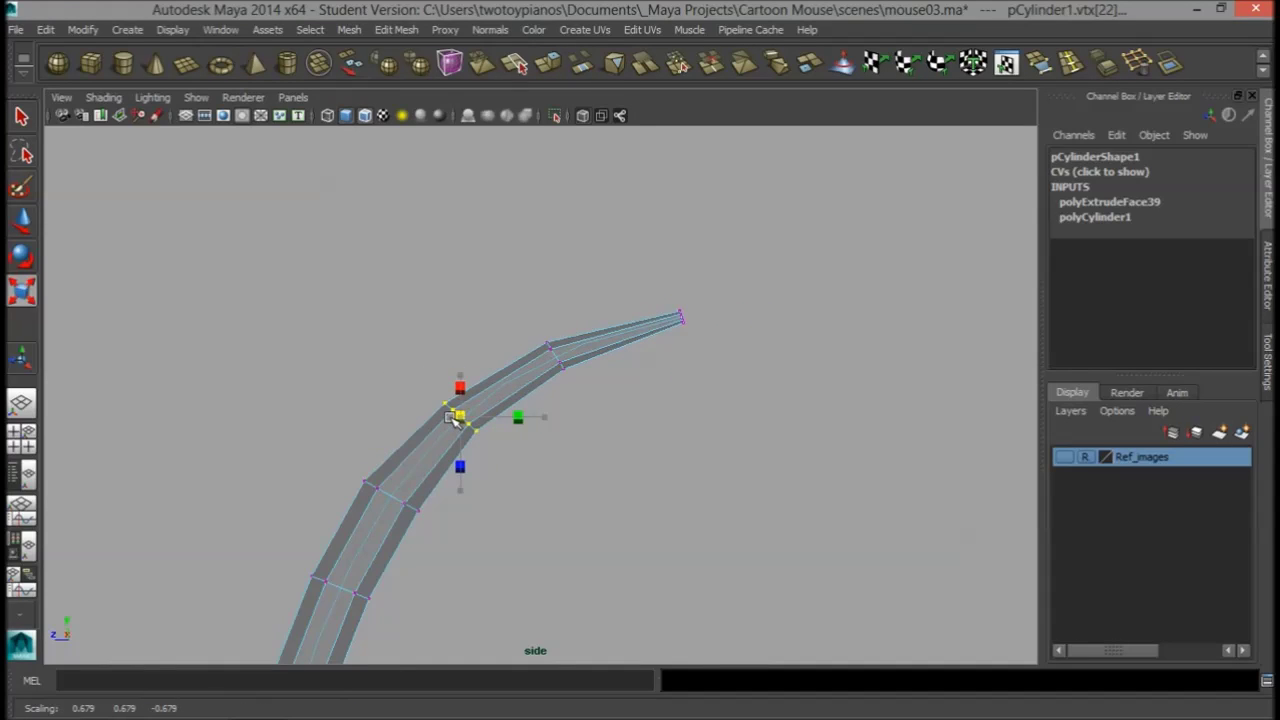
drag(330, 457, 431, 537)
drag(375, 490, 384, 495)
click(600, 480)
- Return the tail to object mode, select the whole mesh and delete its construction history
alt+right_drag(905, 340, 657, 380)
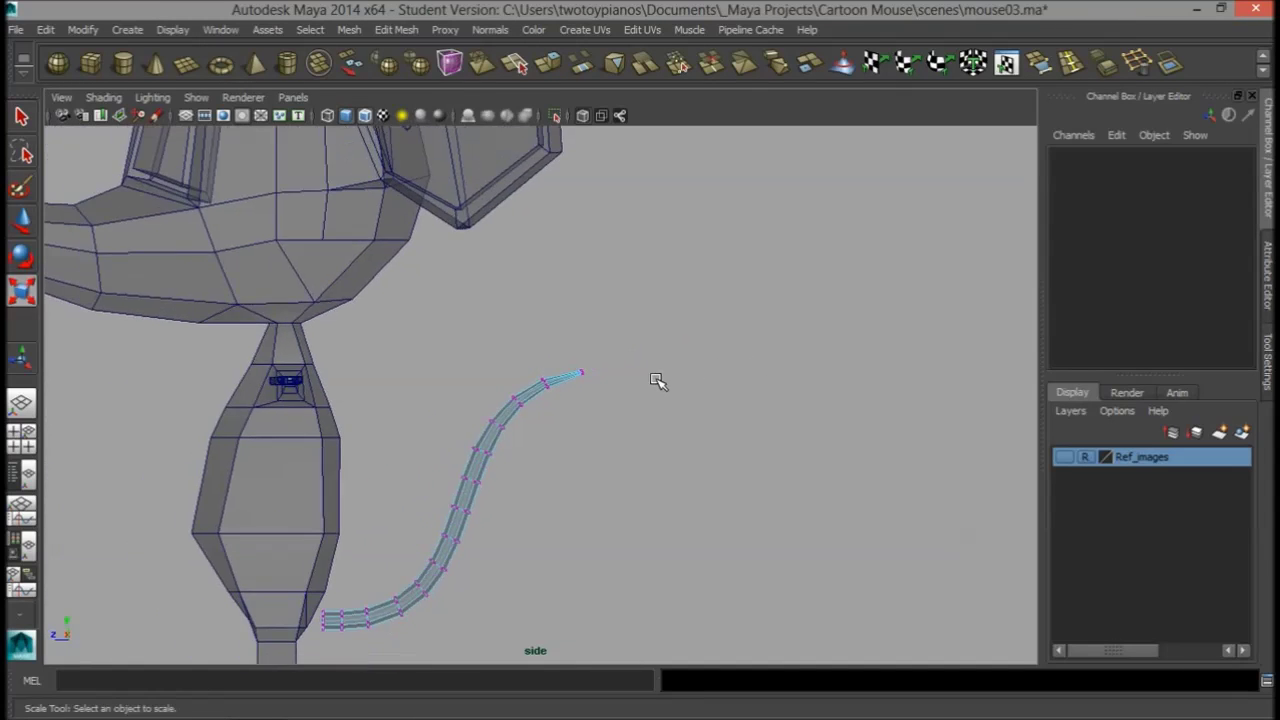
alt+middle_drag(682, 327, 729, 212)
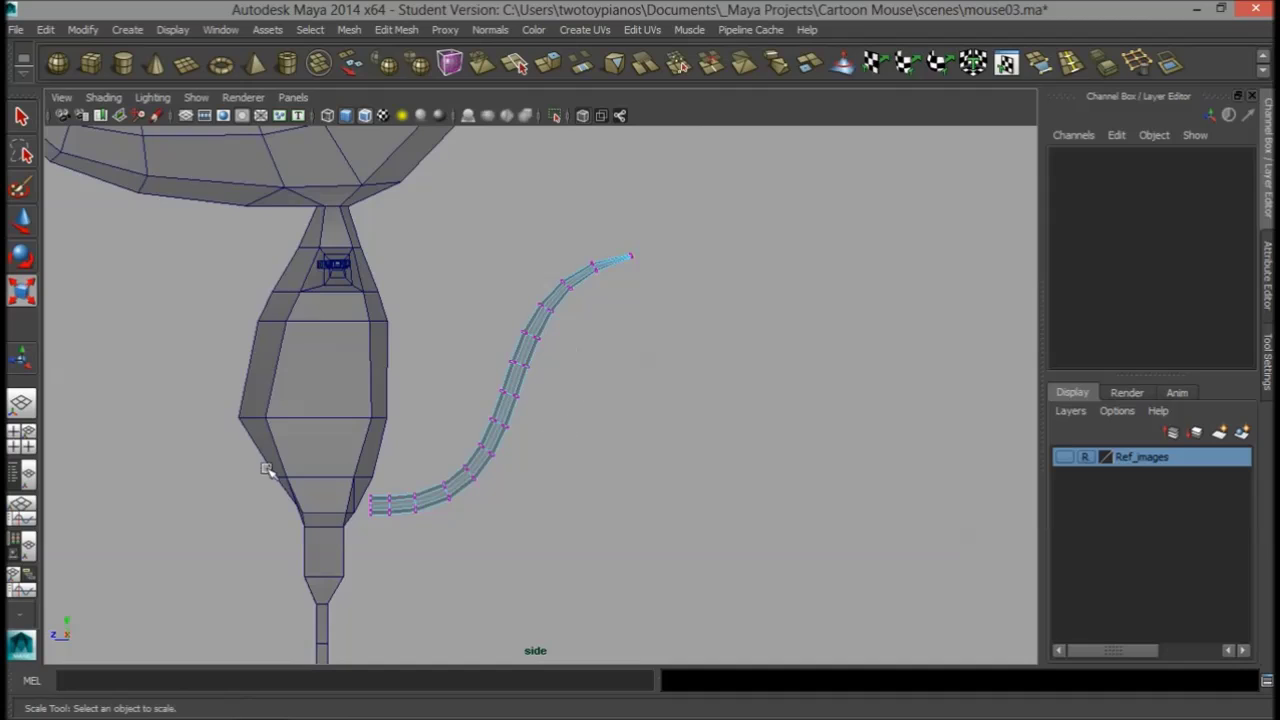
scroll(591, 506, up, 3)
alt+middle_drag(591, 506, 624, 378)
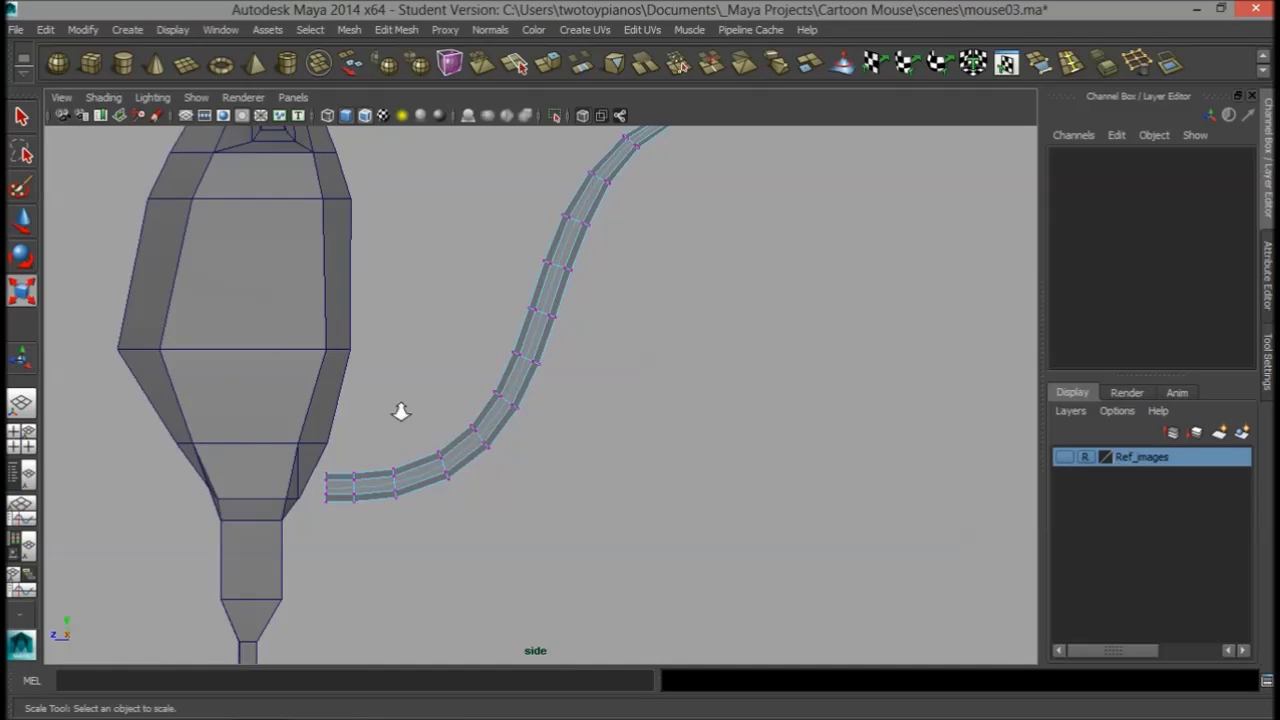
scroll(511, 406, up, 1)
right_click(500, 390)
click(600, 285)
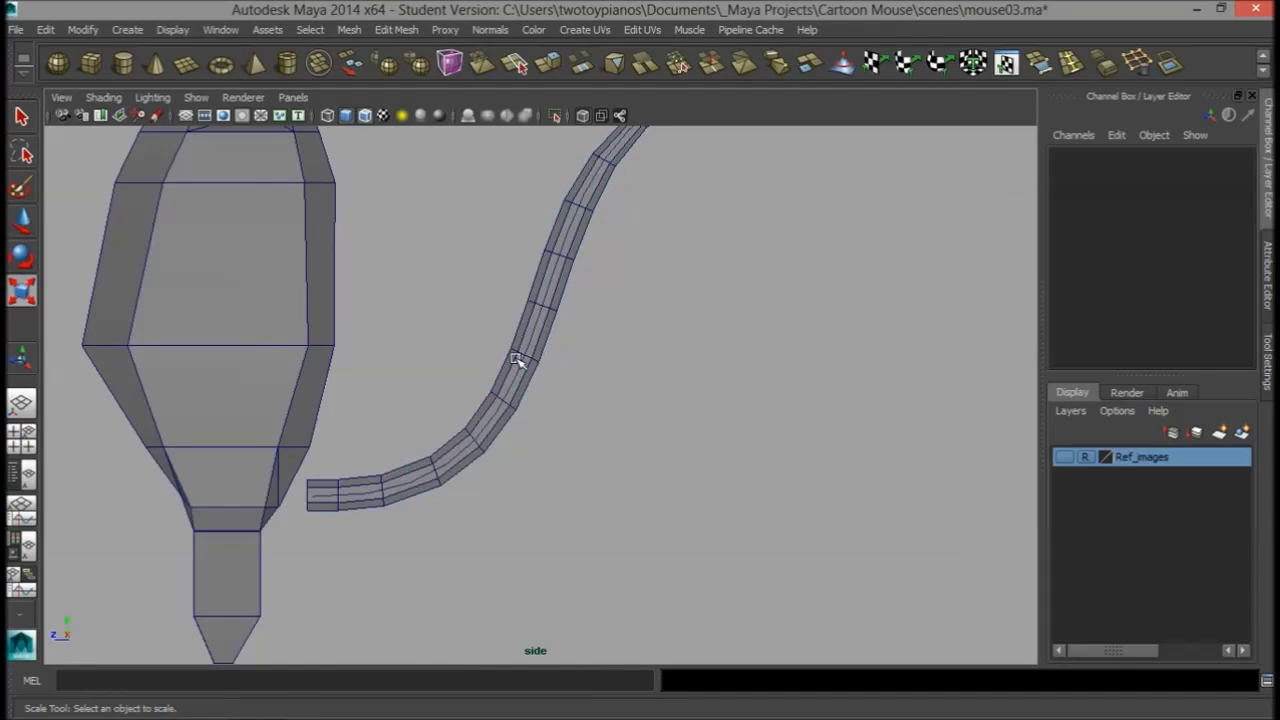
scroll(486, 491, up, 2)
click(355, 522)
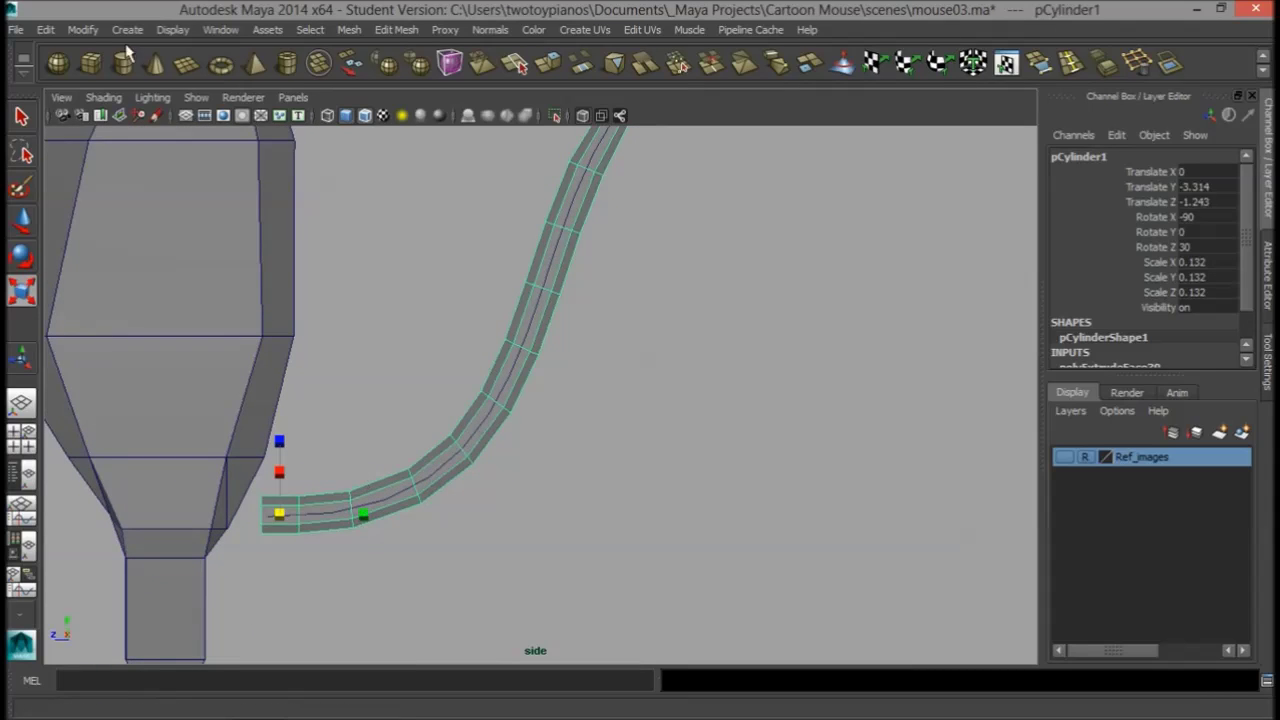
click(83, 30)
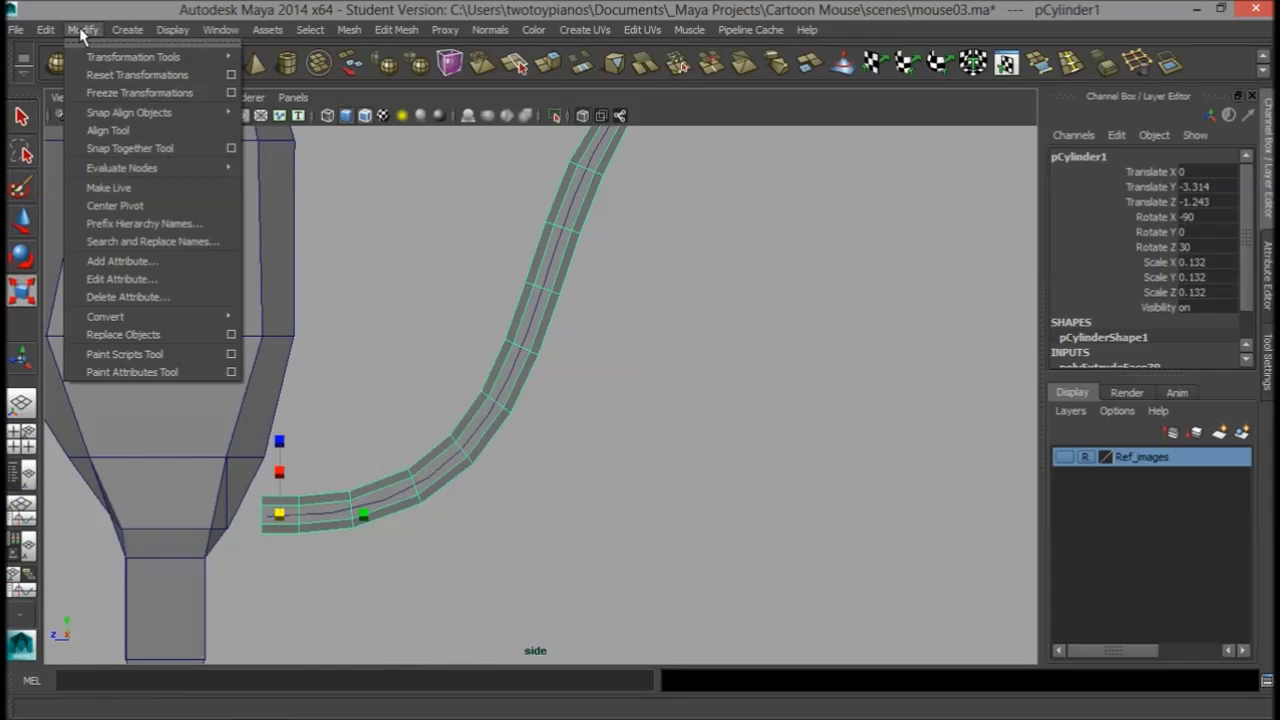
mouse_move(40, 31)
mouse_move(120, 223)
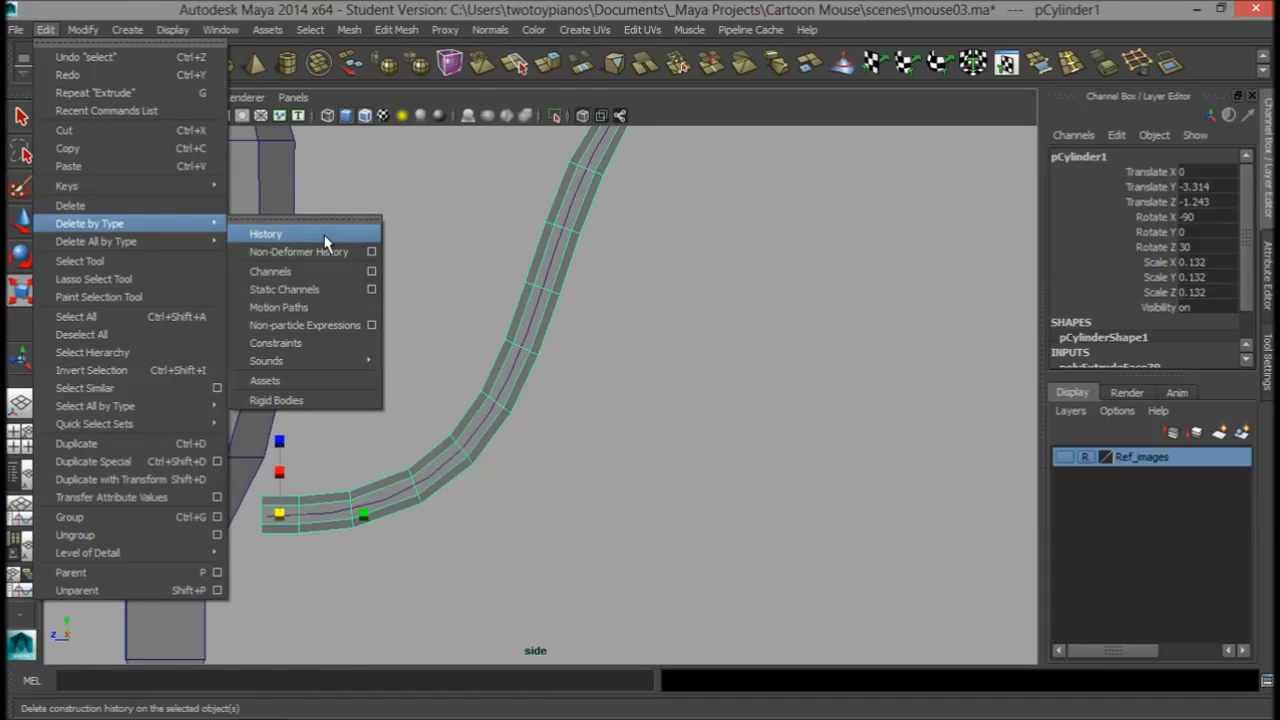
click(266, 234)
click(497, 606)
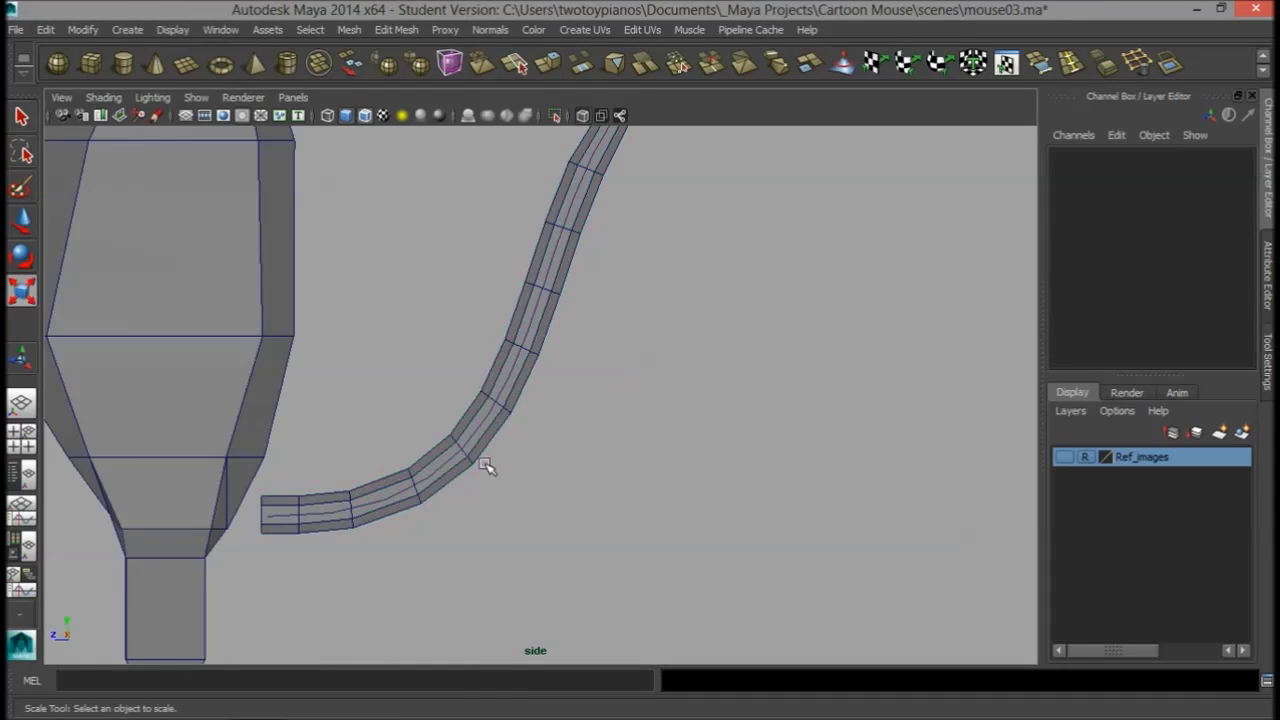
- Move the tail mesh upward off its guide curve, then select the curve and delete it
click(506, 413)
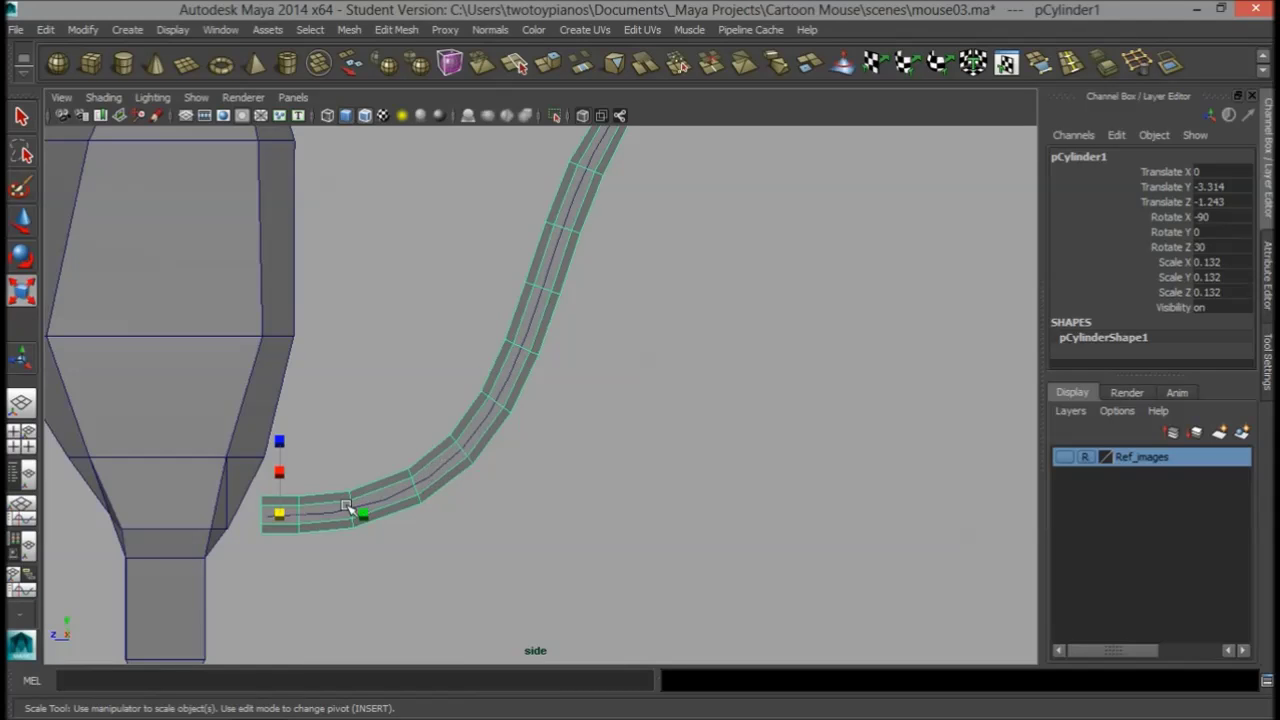
click(412, 646)
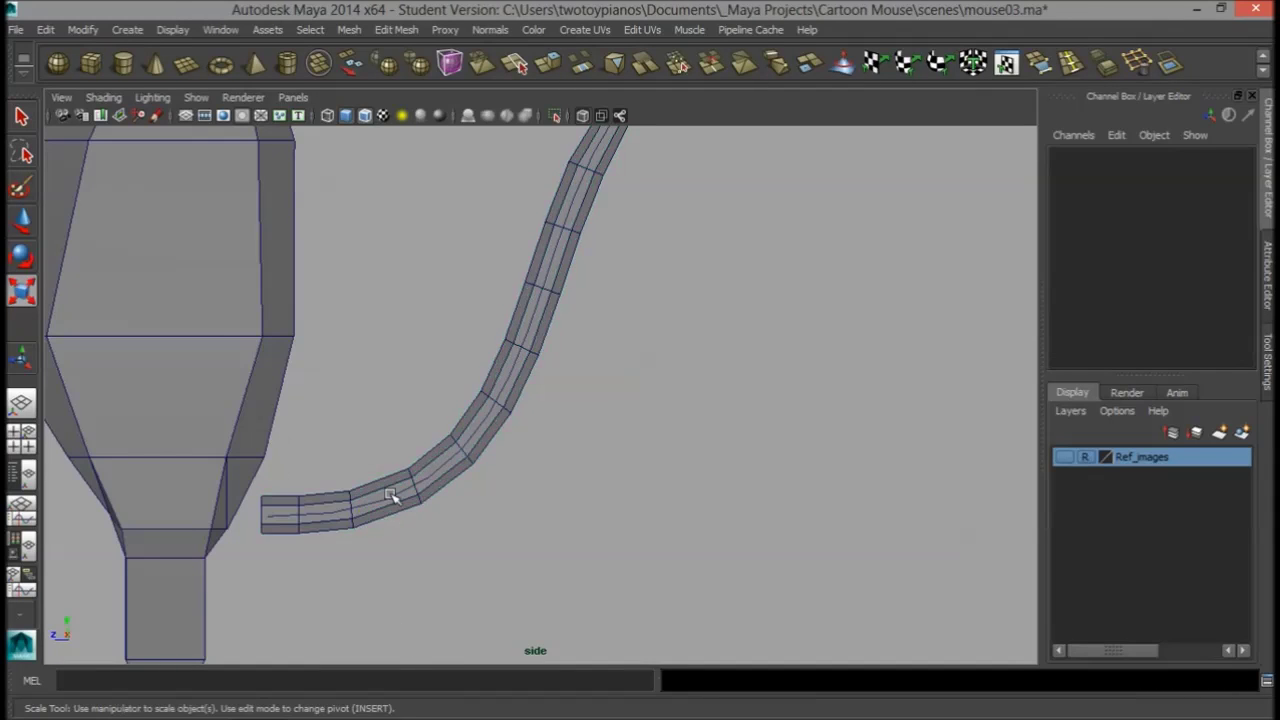
click(390, 497)
key(w)
drag(282, 459, 282, 433)
click(325, 511)
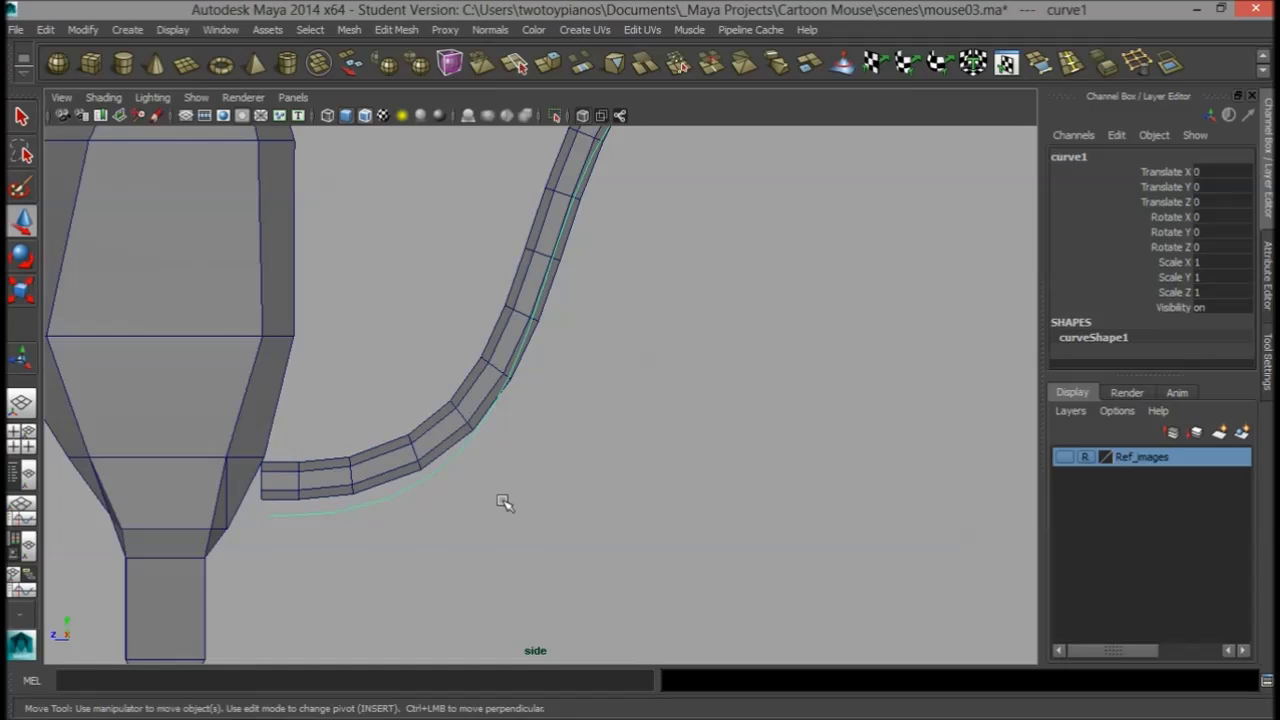
click(503, 506)
- Lower the tail slightly in the side view and centre it on the body's midline in the front view
click(378, 461)
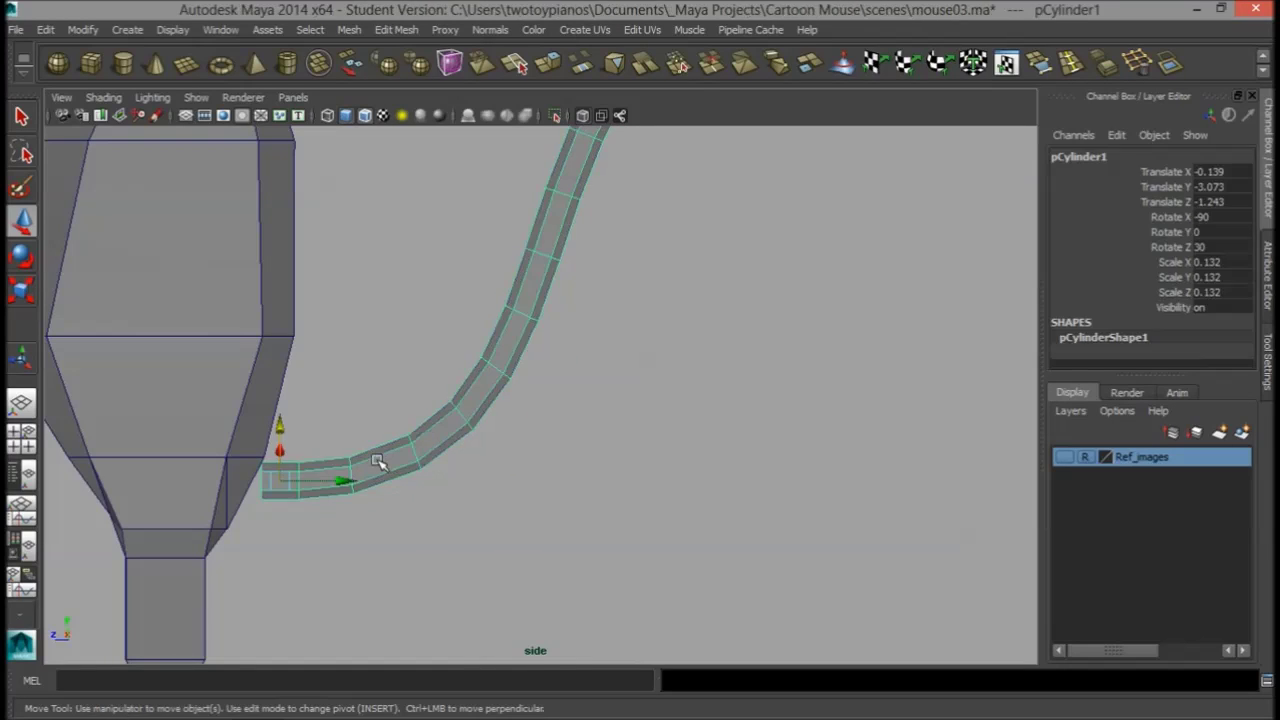
drag(280, 425, 283, 438)
key(space)
key(space)
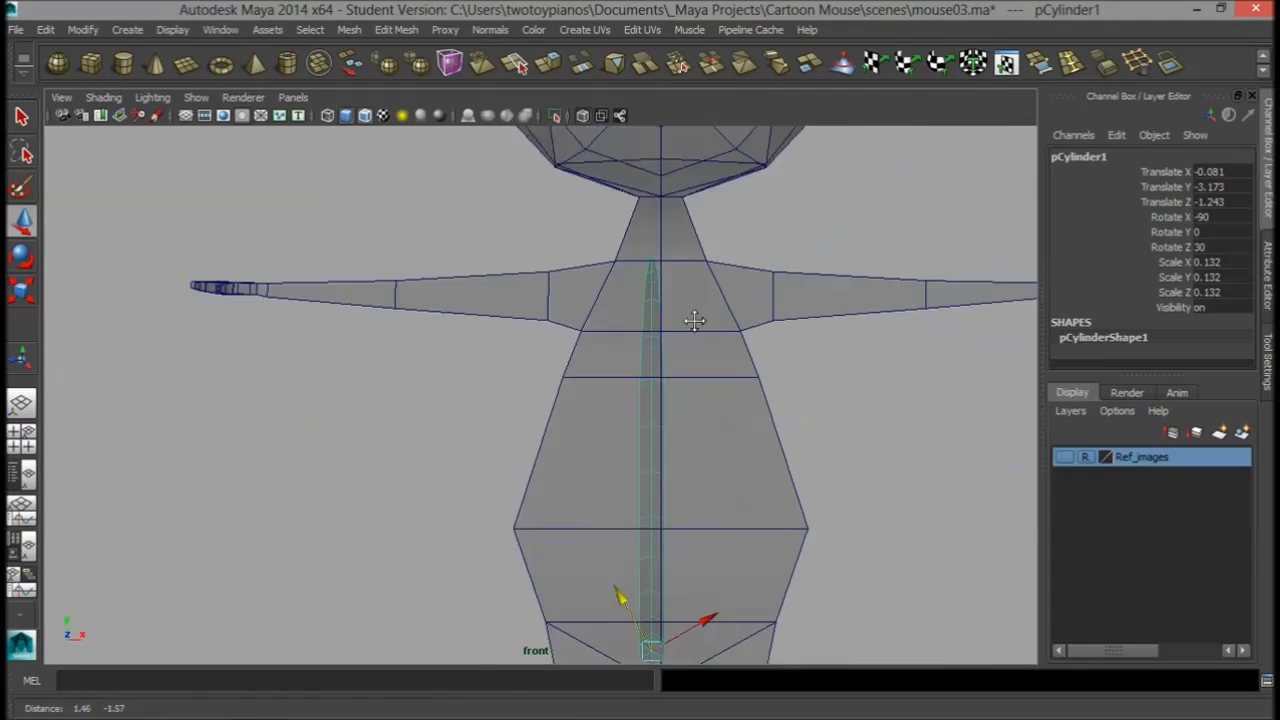
alt+middle_drag(694, 320, 602, 124)
drag(562, 453, 570, 455)
click(786, 458)
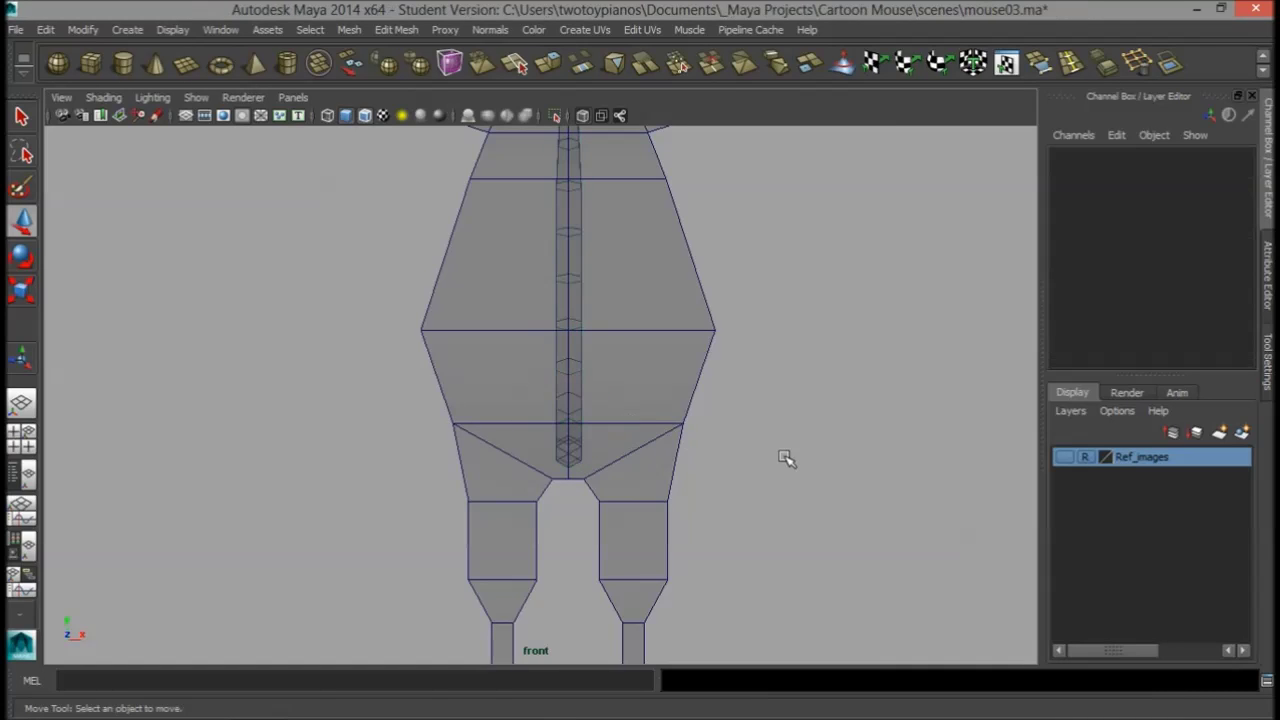
- In the perspective view, select the two faces on the lower back of the body facing the tail's base
key(space)
key(space)
alt+drag(572, 348, 508, 360)
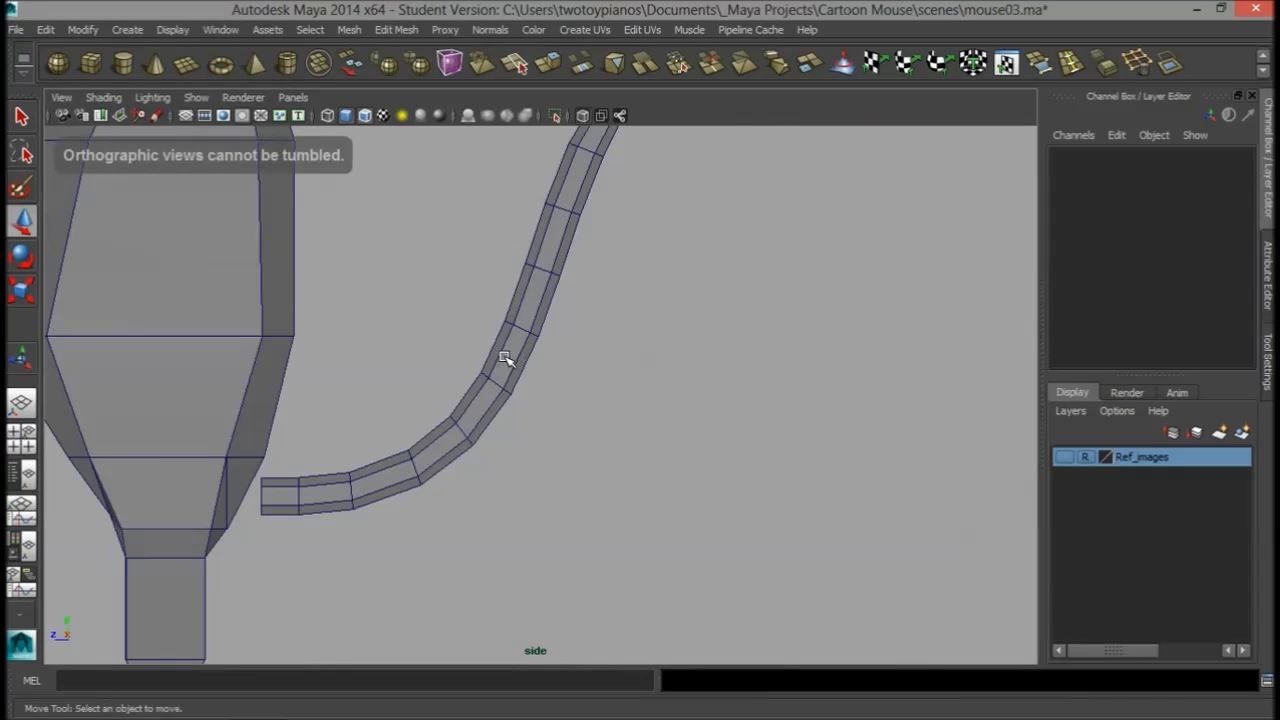
key(space)
key(space)
alt+drag(811, 331, 606, 443)
scroll(657, 429, up, 3)
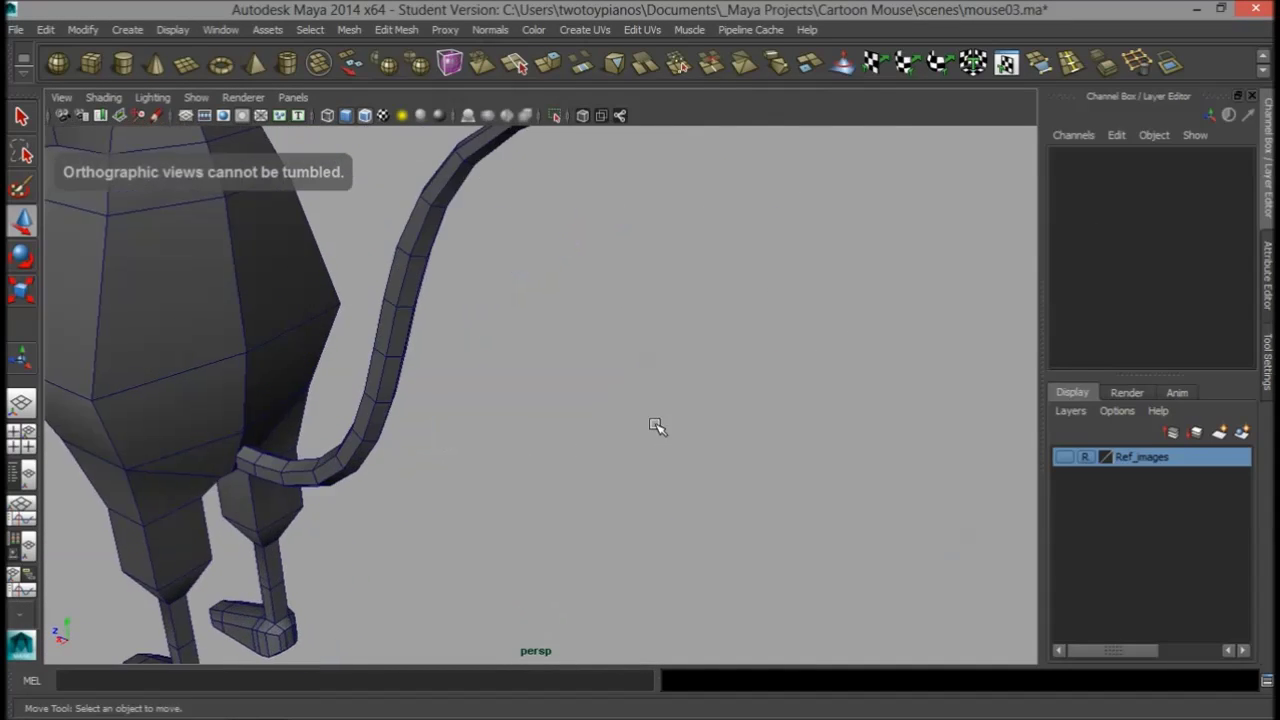
alt+middle_drag(230, 430, 570, 323)
alt+drag(570, 323, 590, 290)
alt+right_drag(640, 318, 880, 315)
alt+middle_drag(850, 305, 674, 281)
alt+drag(620, 320, 469, 349)
click(469, 349)
right_drag(428, 310, 428, 355)
click(423, 343)
key(f)
alt+drag(749, 409, 423, 423)
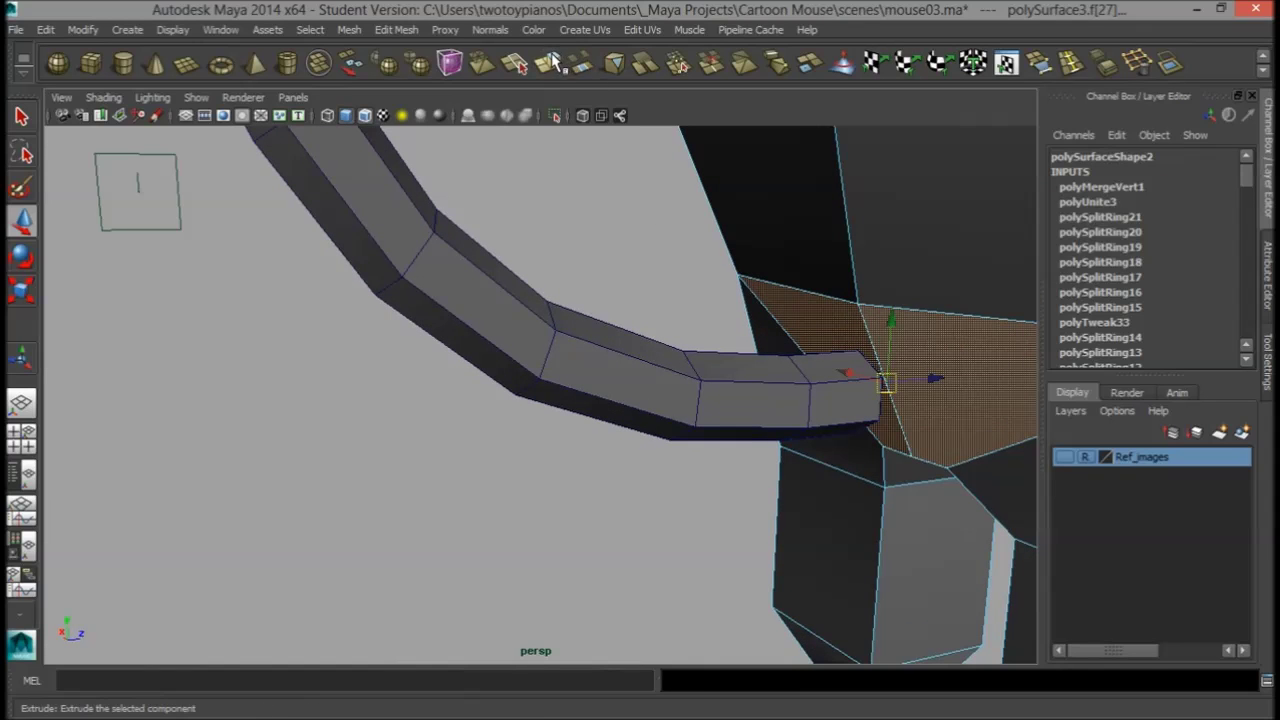
- Extrude the two lower-back faces, scale them down to about the tail base's size and flatten them along the depth axis
click(553, 62)
alt+drag(790, 380, 598, 334)
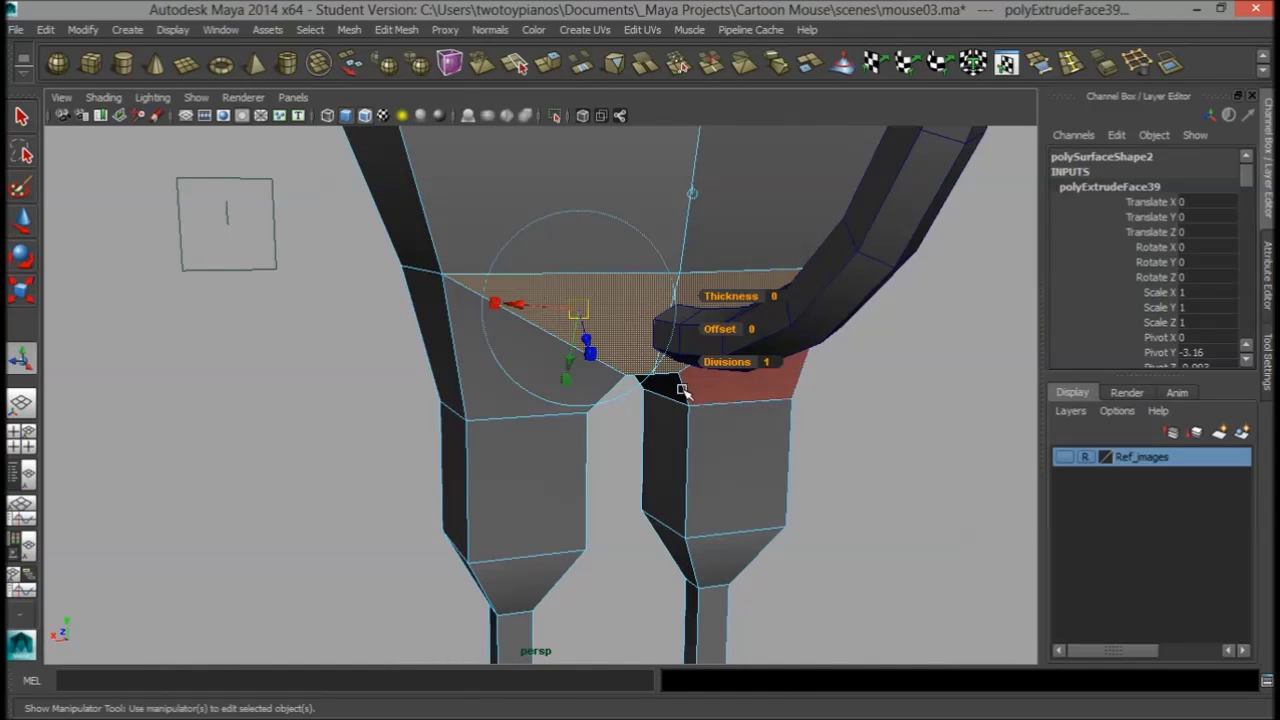
click(588, 353)
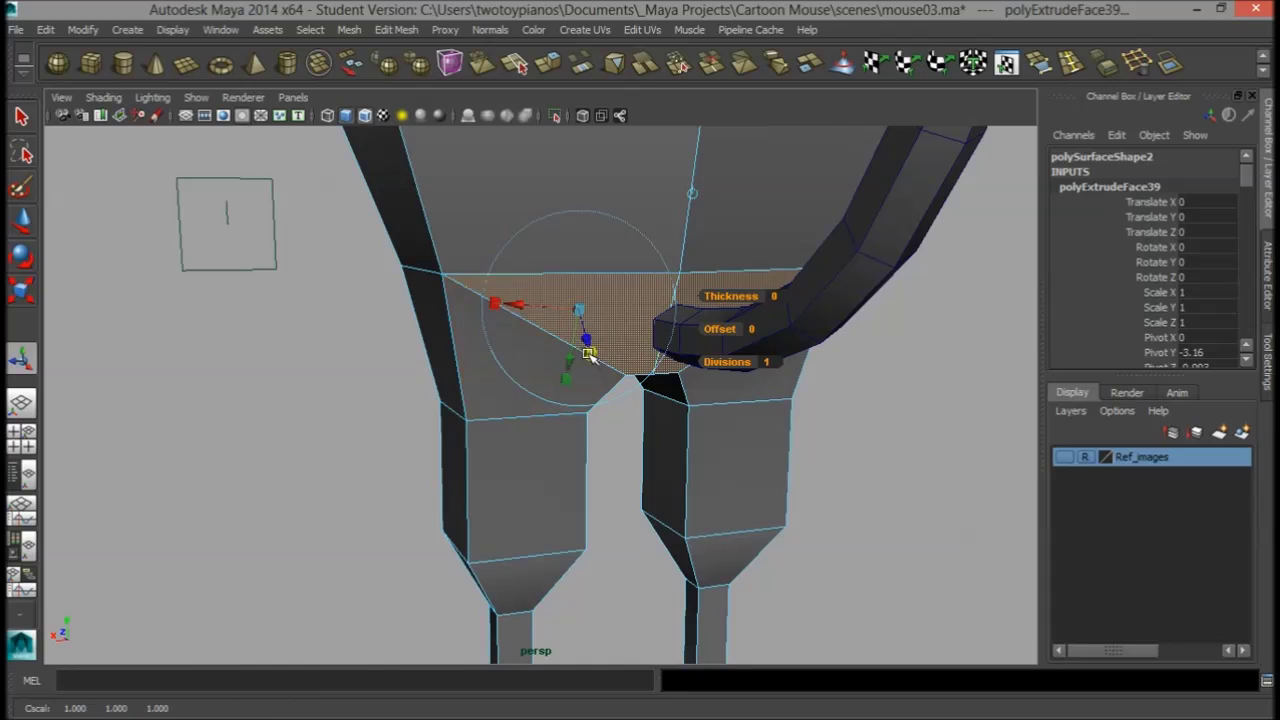
drag(578, 311, 826, 343)
key(r)
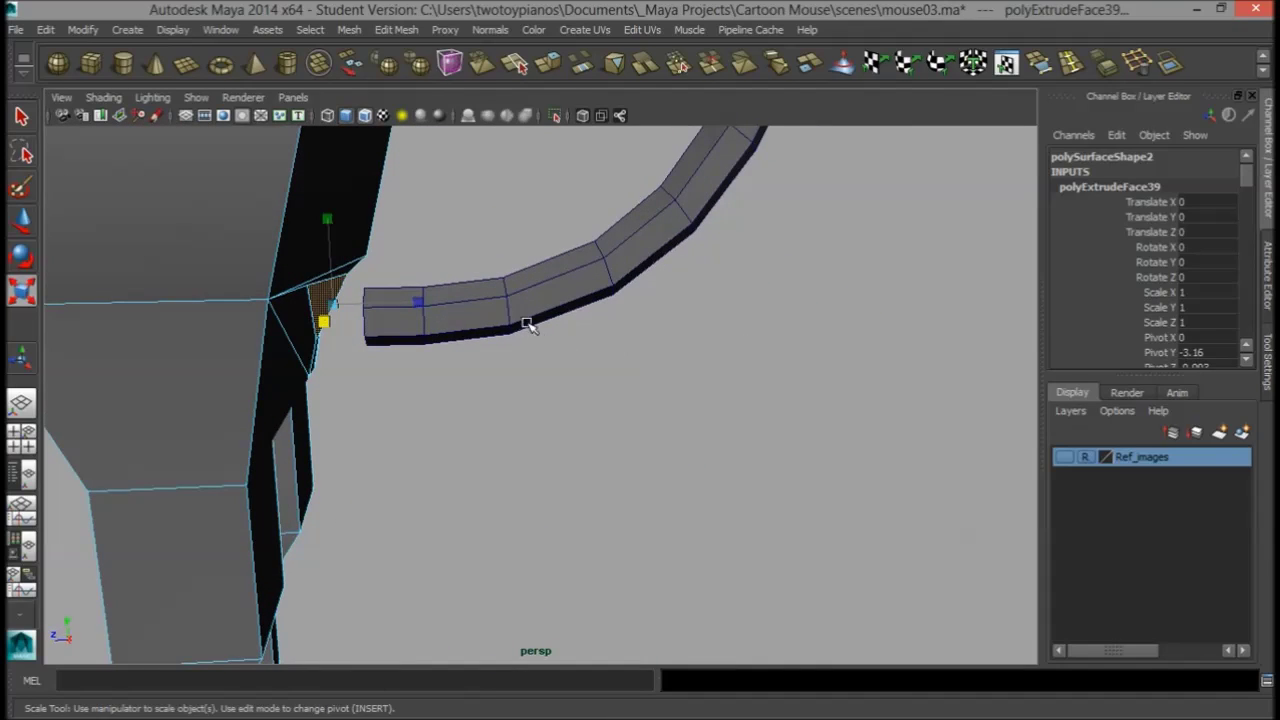
drag(418, 300, 370, 308)
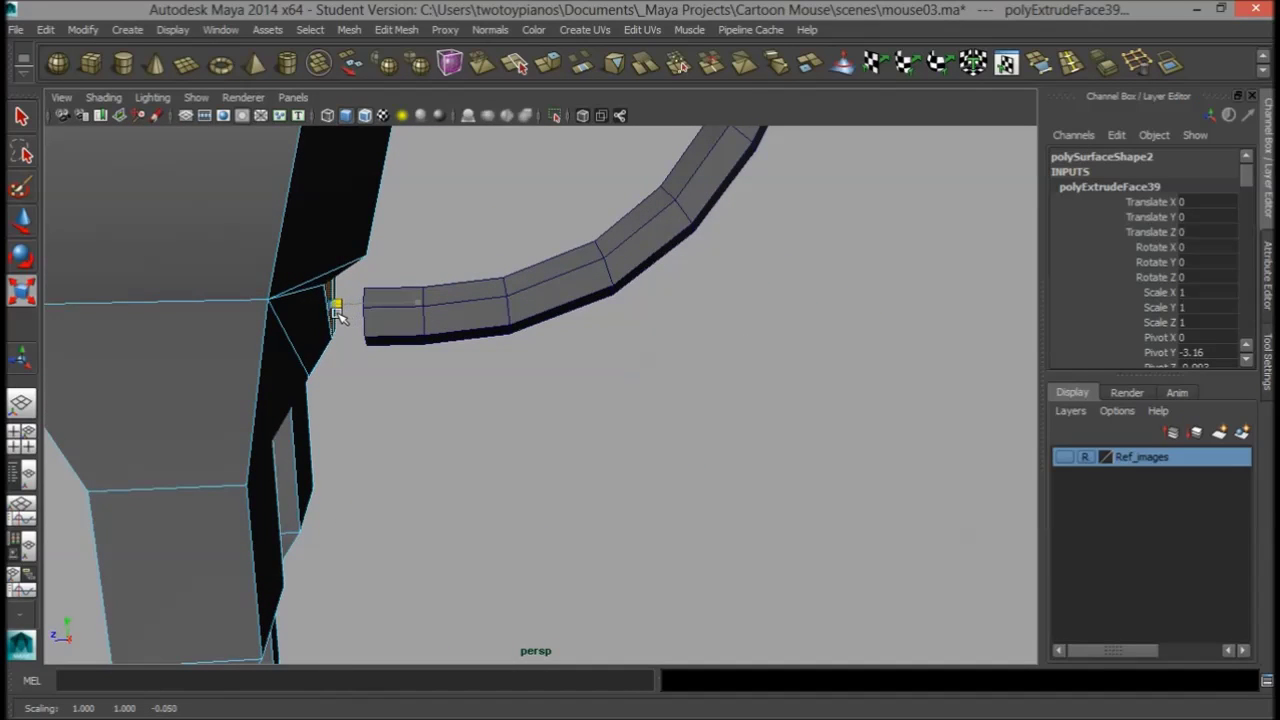
- Adjust the rotation of the extruded faces and move them outward toward the tail's base
key(e)
drag(383, 230, 383, 241)
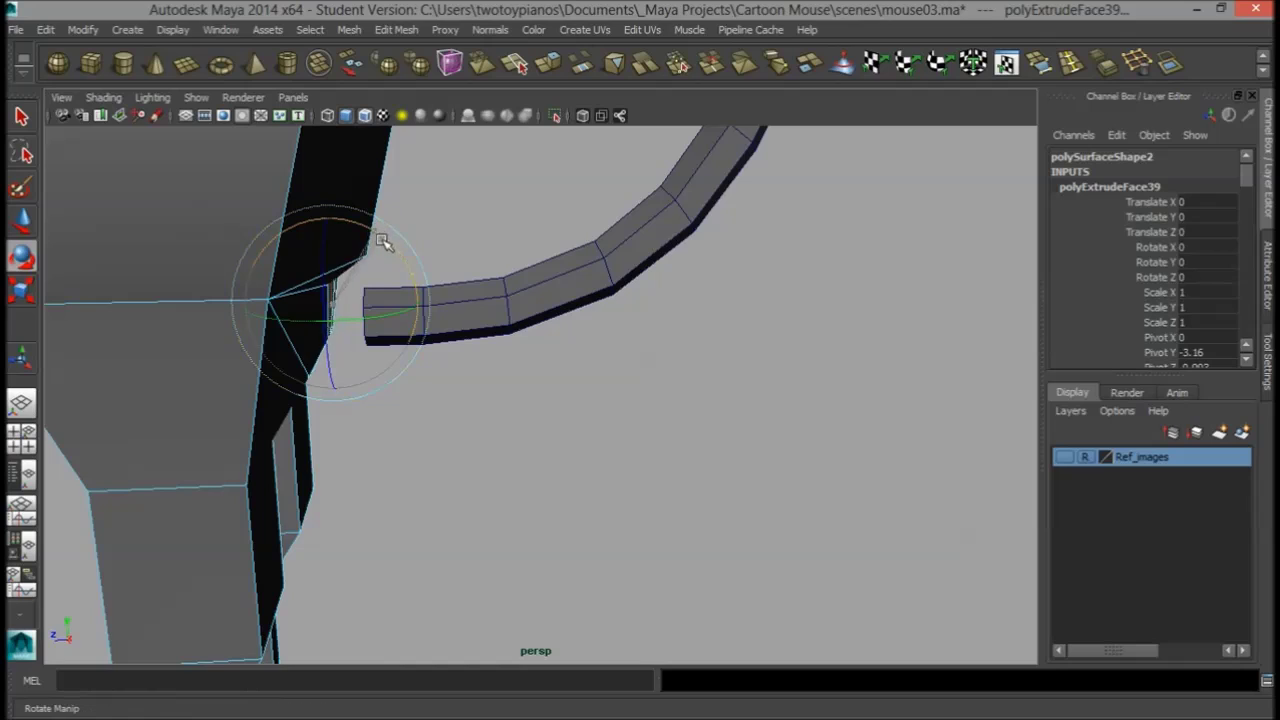
key(w)
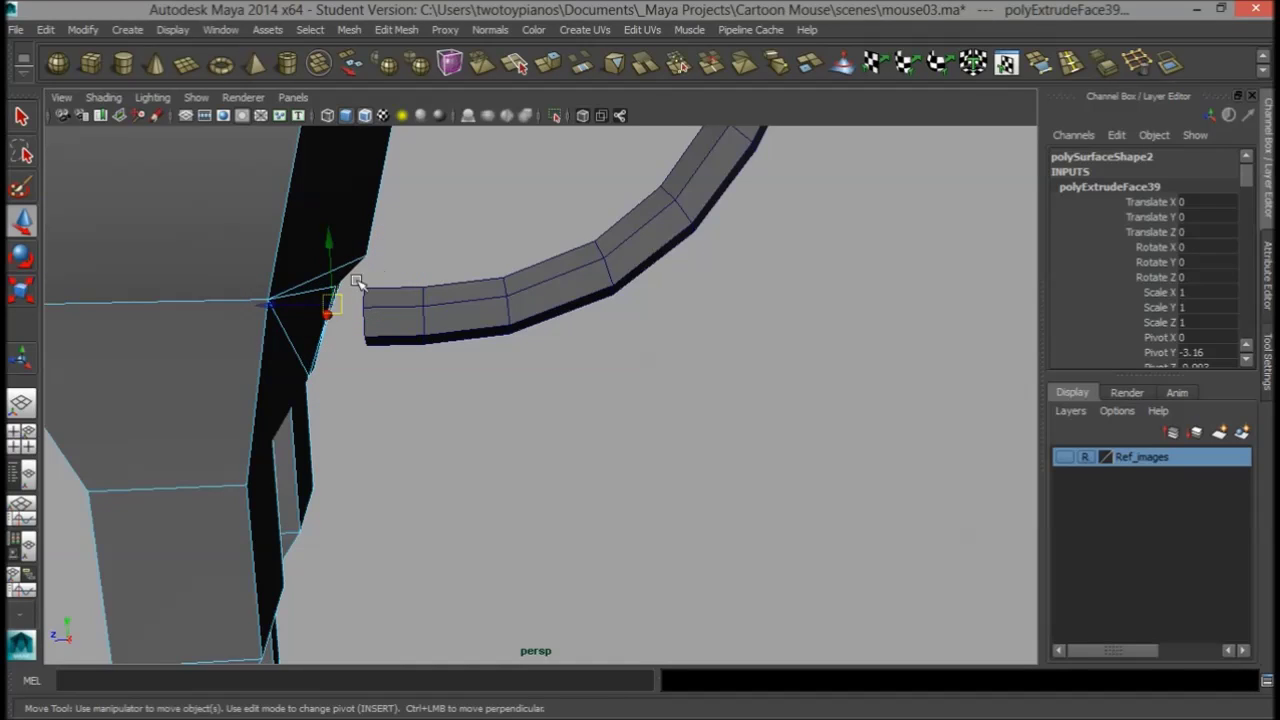
click(293, 312)
key(ctrl+z)
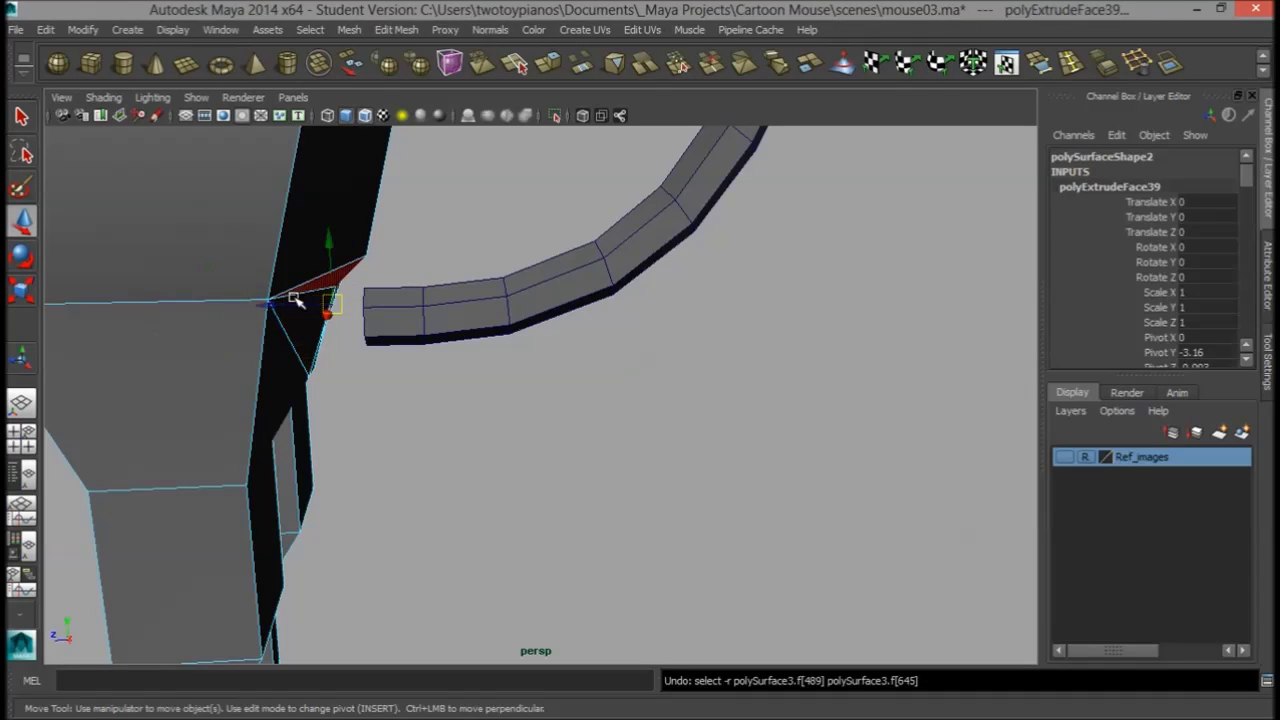
drag(285, 310, 297, 309)
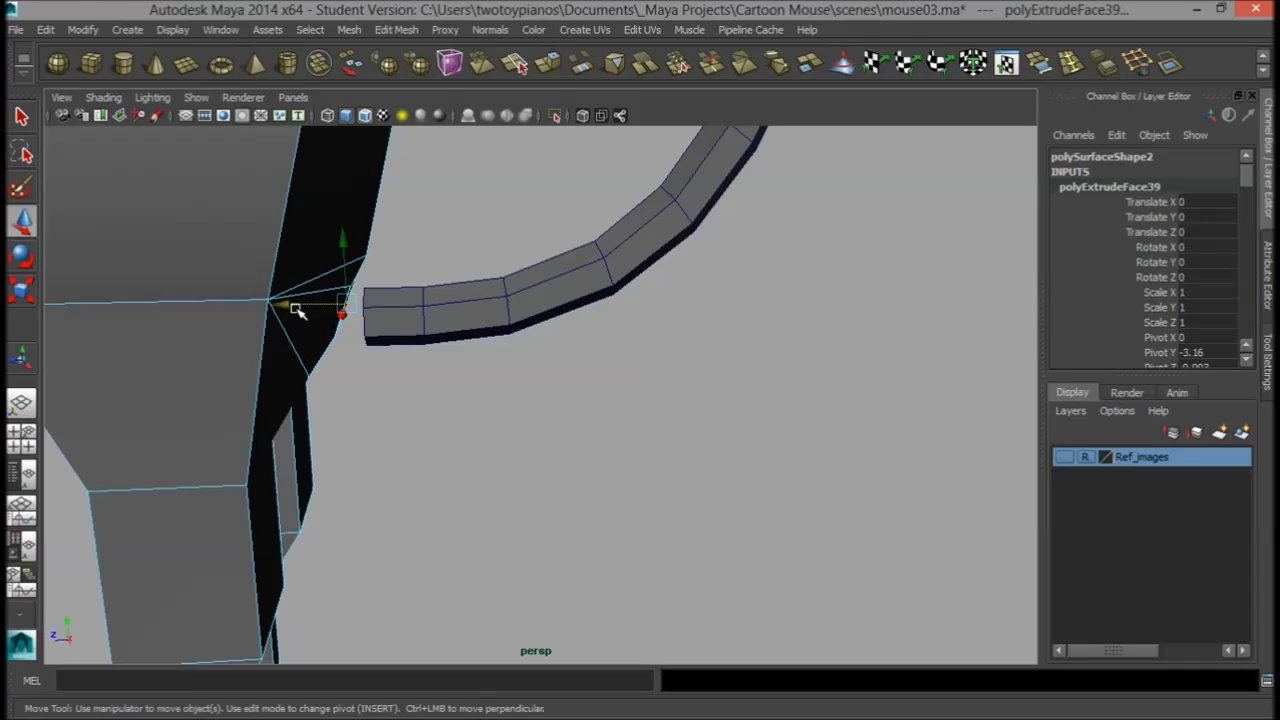
click(298, 312)
- Lower the extruded faces slightly to line them up with the open end of the tail
alt+drag(690, 336, 343, 329)
alt+middle_drag(870, 343, 874, 343)
alt+drag(874, 343, 716, 303)
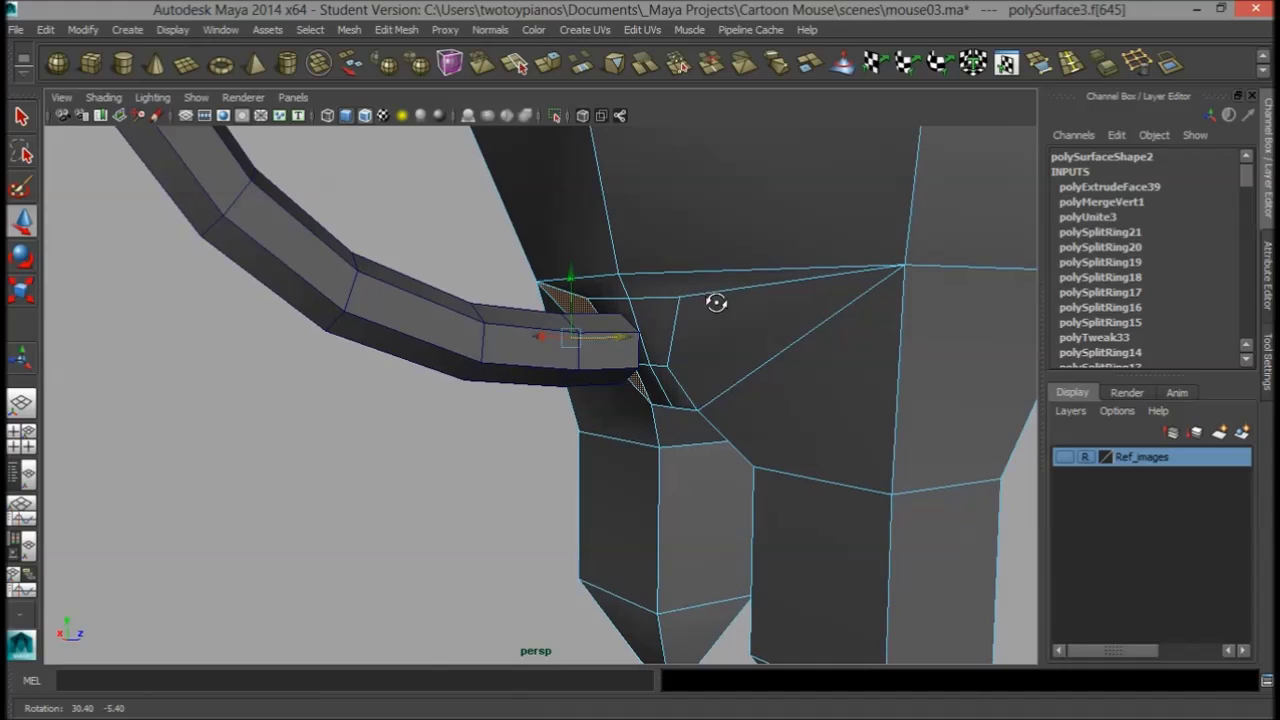
click(657, 320)
drag(637, 268, 641, 287)
alt+drag(711, 337, 650, 356)
middle_drag(697, 345, 704, 355)
alt+drag(710, 355, 932, 366)
alt+right_drag(528, 381, 760, 392)
alt+middle_drag(731, 391, 786, 411)
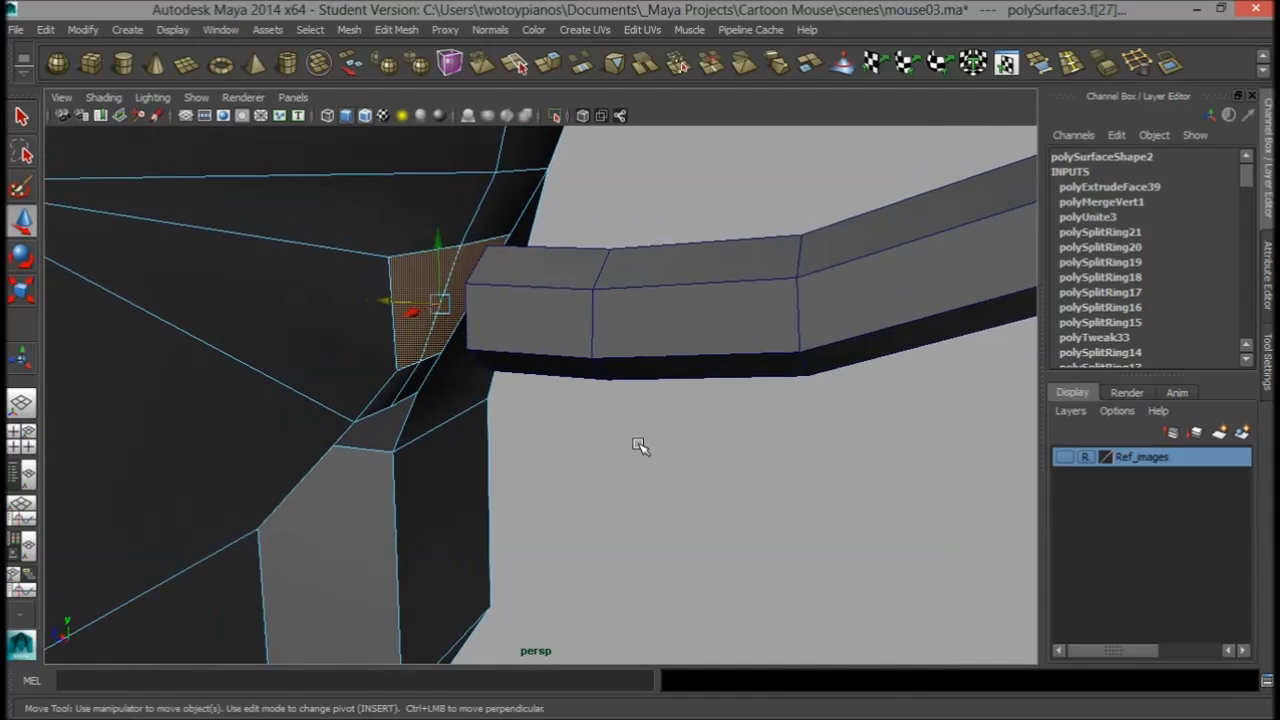
- Select the vertical edge between the two extruded faces and scale it taller to match the tail's six-sided profile
click(641, 446)
right_drag(458, 266, 453, 234)
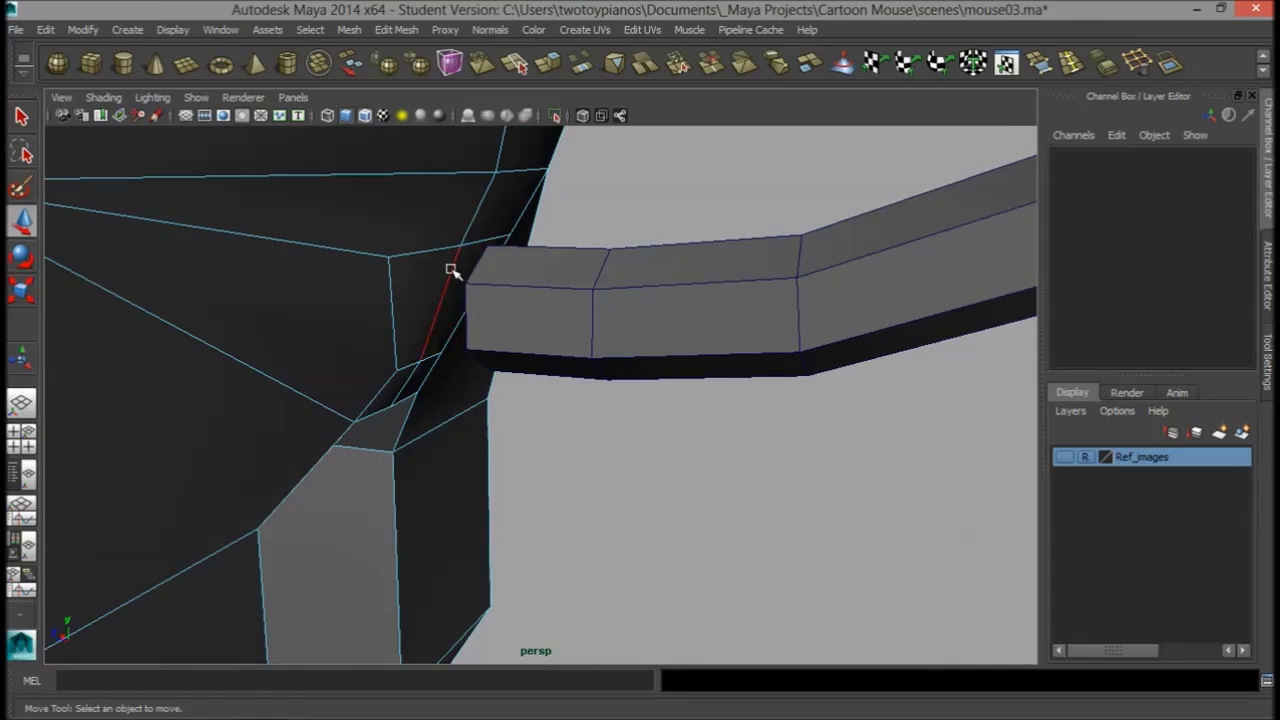
click(451, 269)
key(r)
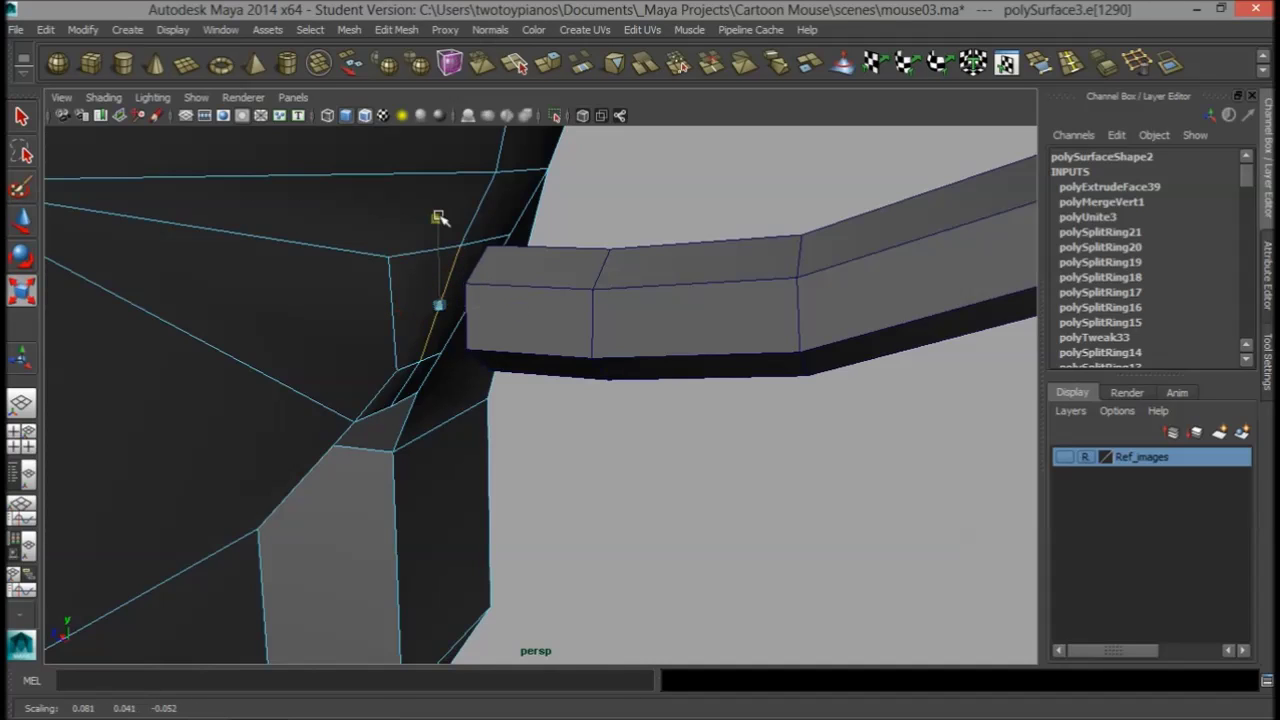
drag(440, 217, 442, 199)
key(e)
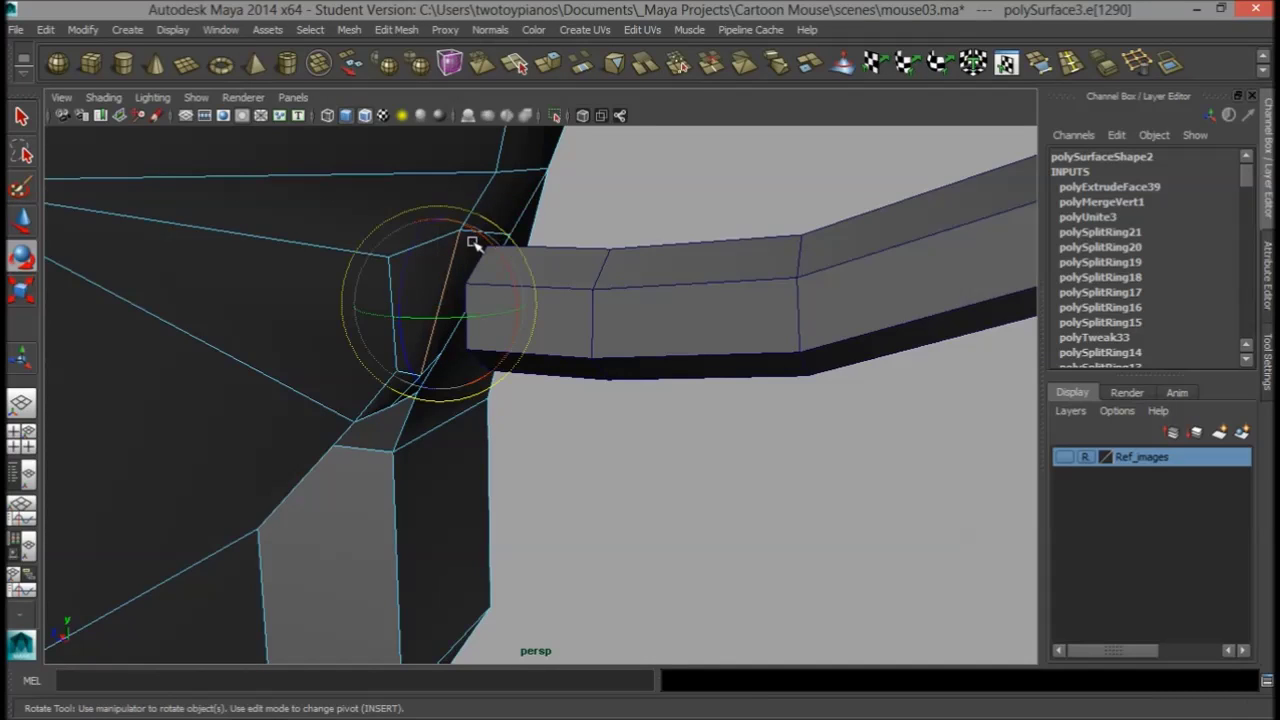
alt+drag(471, 240, 514, 210)
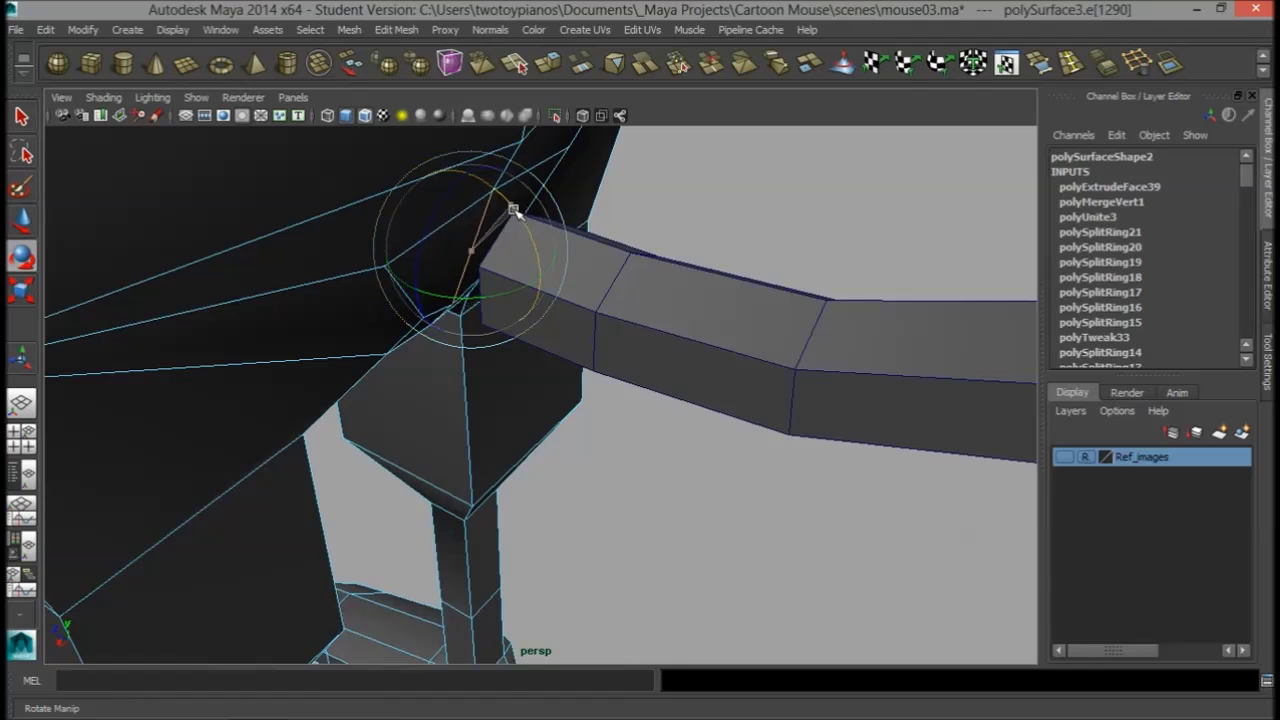
click(743, 254)
- Select the two extruded end faces on the mouse's lower back and delete them to open a hole facing the tail
alt+drag(743, 254, 780, 210)
right_drag(410, 325, 412, 336)
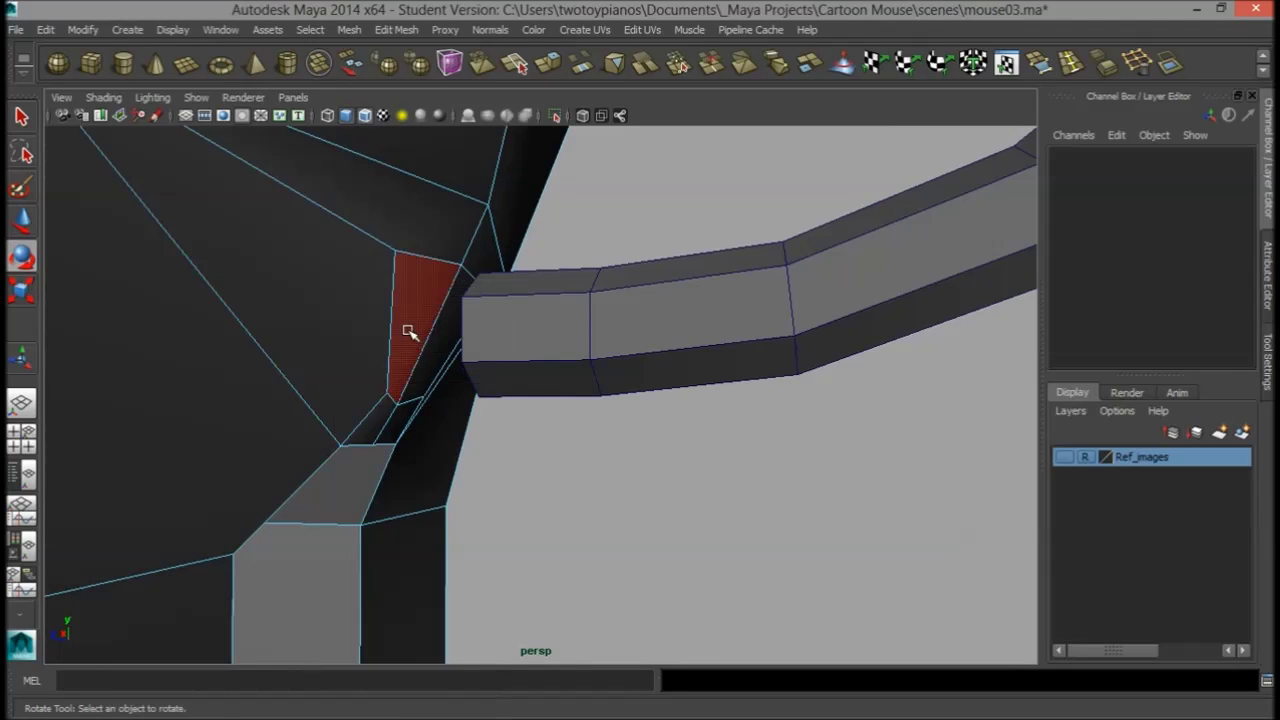
click(414, 334)
key(q)
shift+click(445, 345)
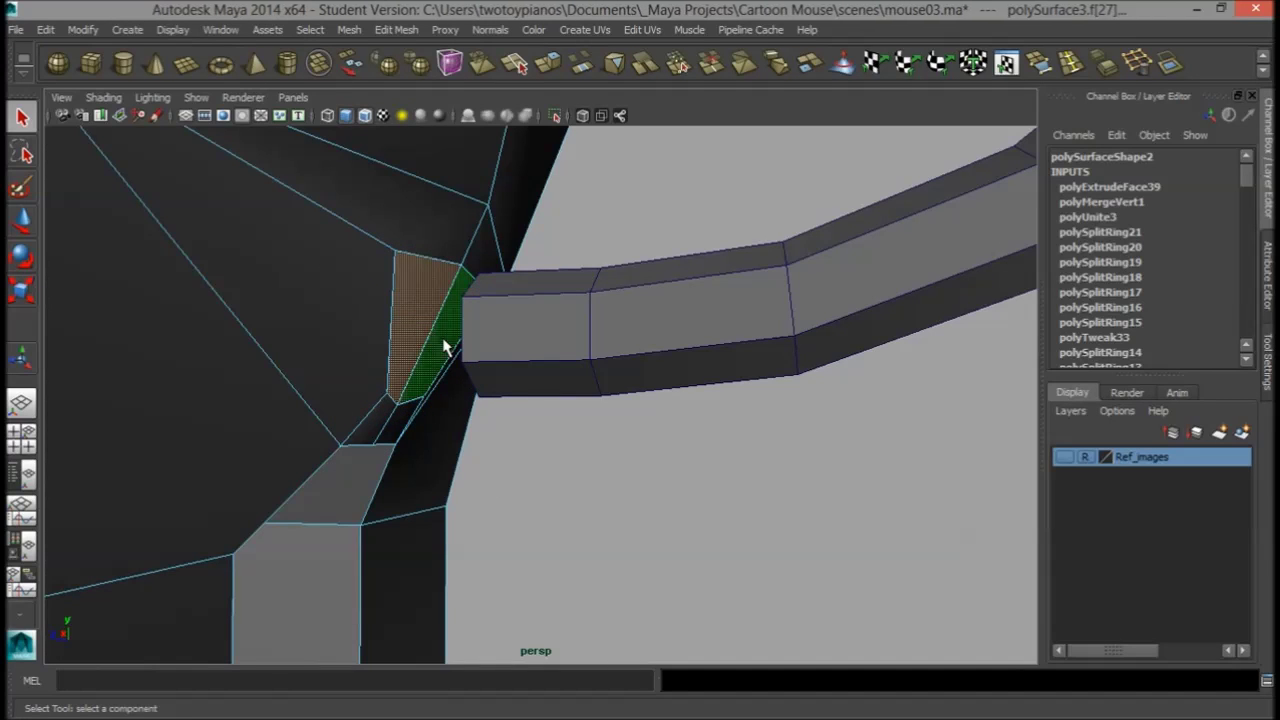
click(492, 343)
alt+drag(517, 369, 626, 335)
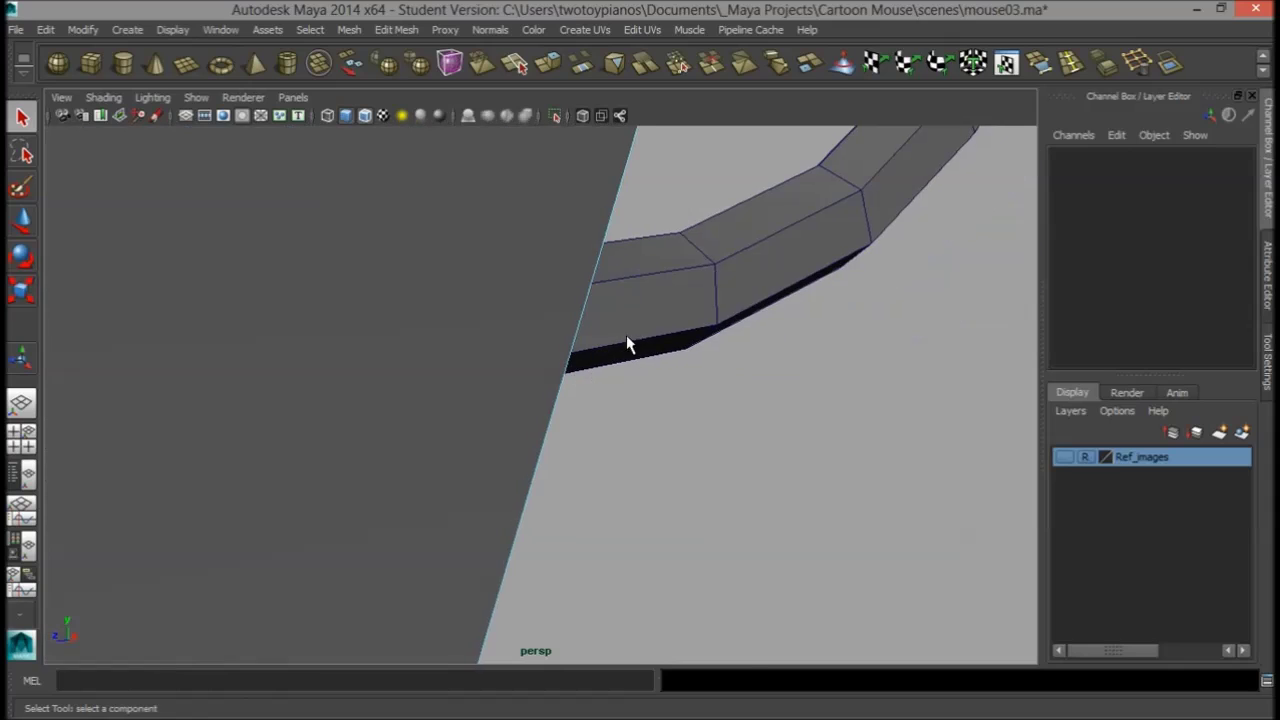
- Select only the end cap faces at the tail's base, leaving out the side faces, and delete them
right_click(670, 292)
right_drag(670, 292, 753, 272)
alt+drag(577, 356, 523, 380)
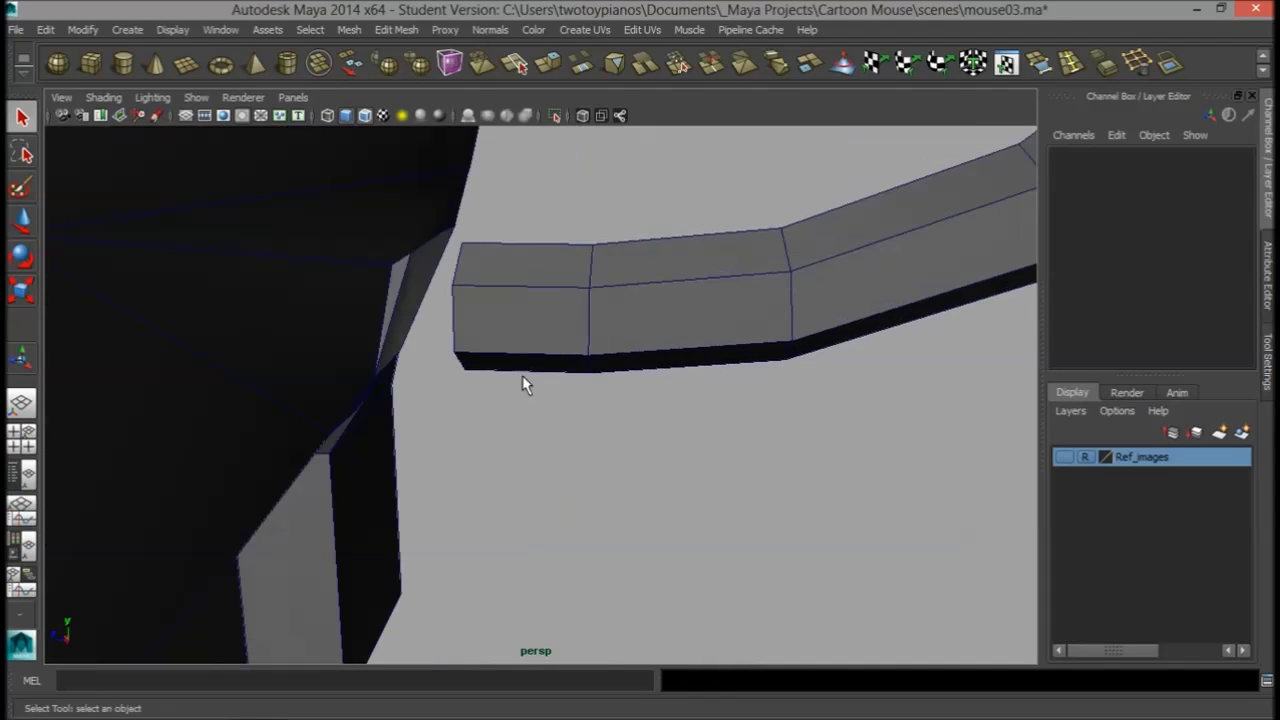
click(543, 334)
alt+drag(543, 334, 458, 364)
right_drag(458, 364, 372, 330)
right_drag(560, 310, 565, 354)
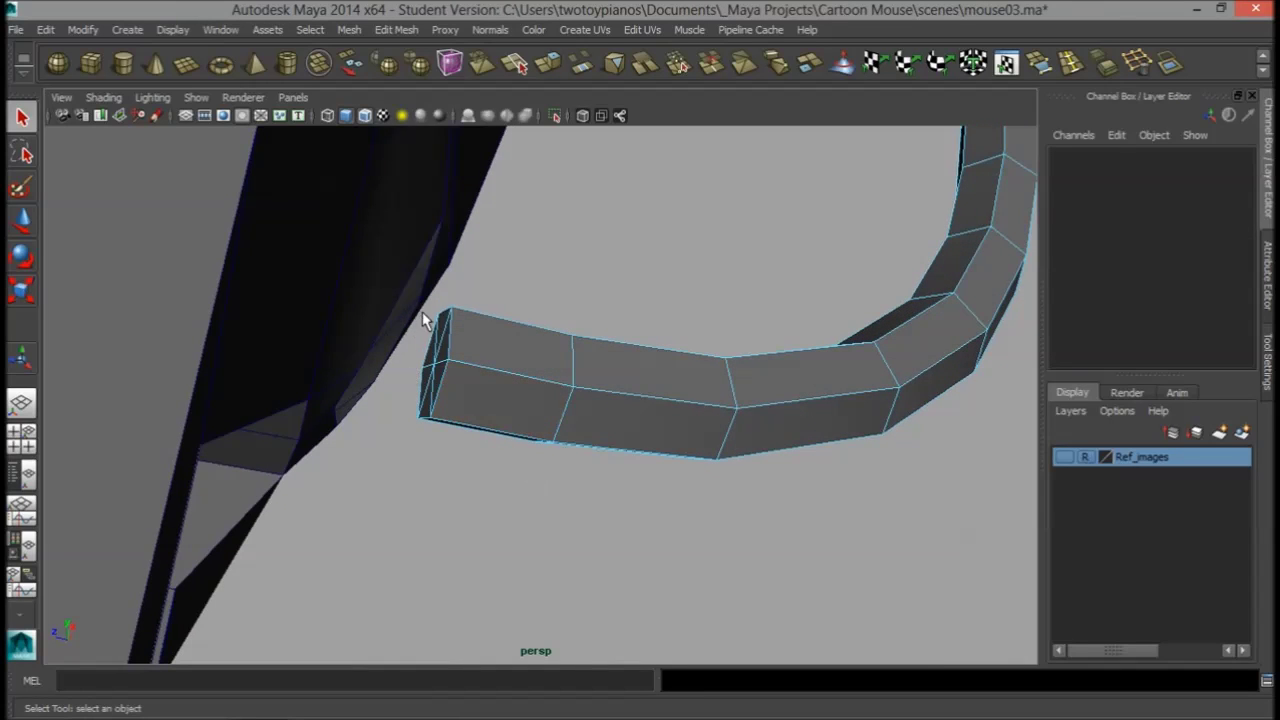
drag(455, 447, 455, 447)
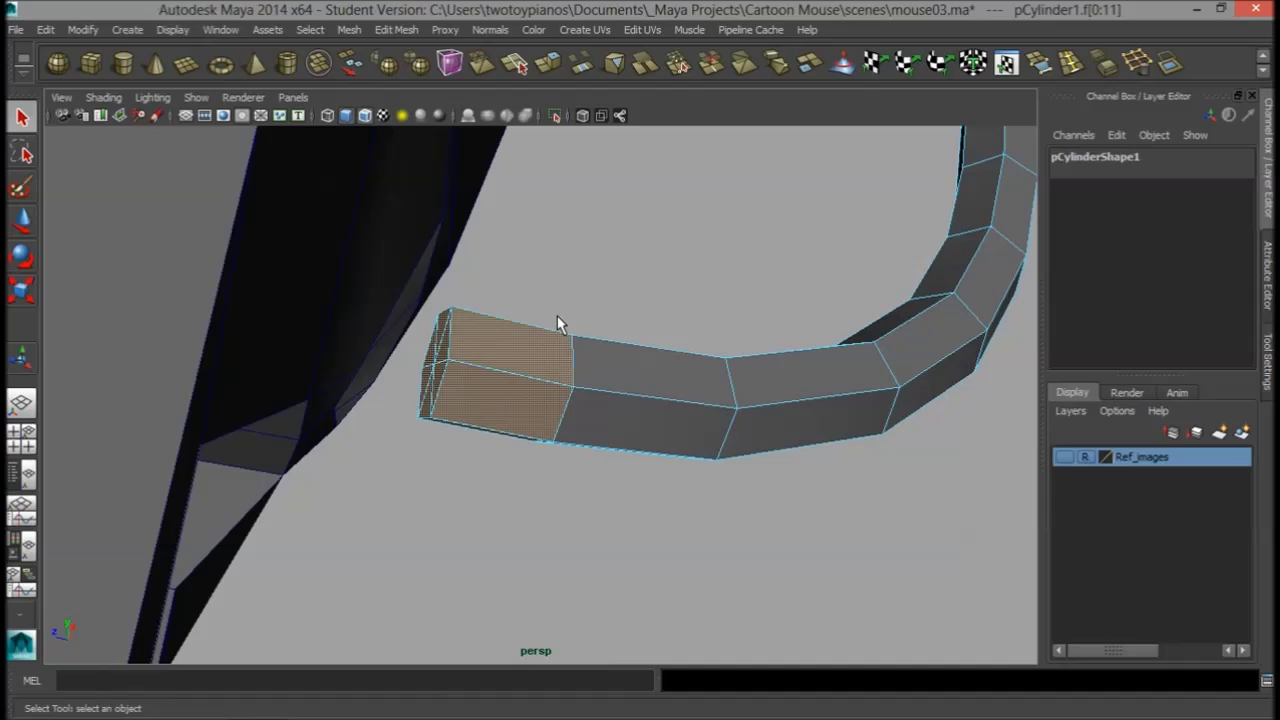
ctrl+drag(498, 298, 551, 539)
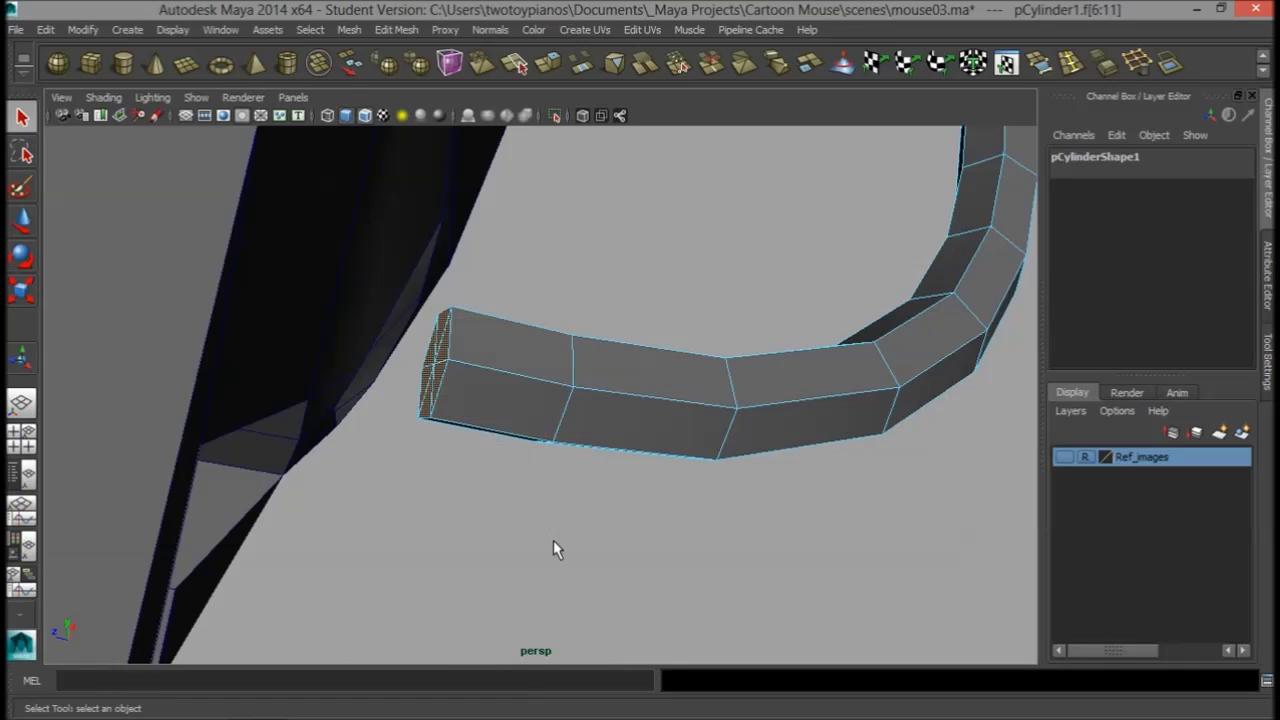
alt+drag(416, 403, 340, 428)
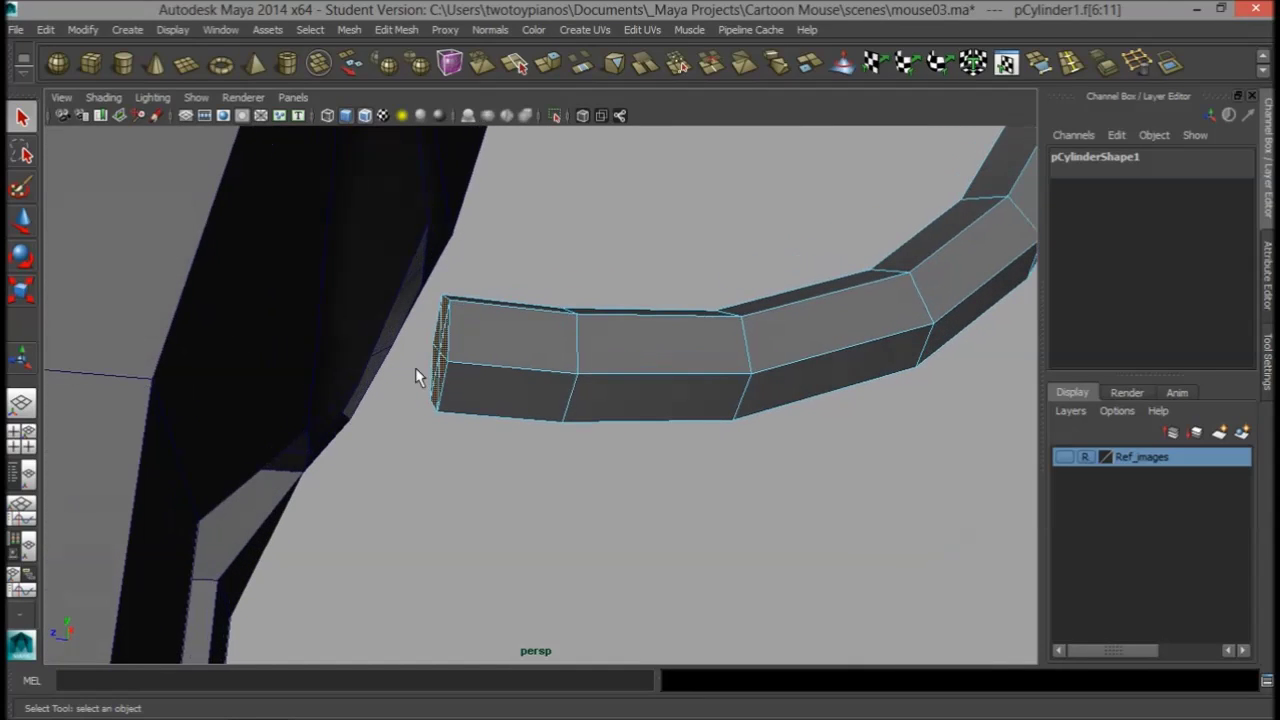
key(Delete)
- Select the tail and the body as objects and combine them into a single mesh
alt+drag(598, 341, 466, 371)
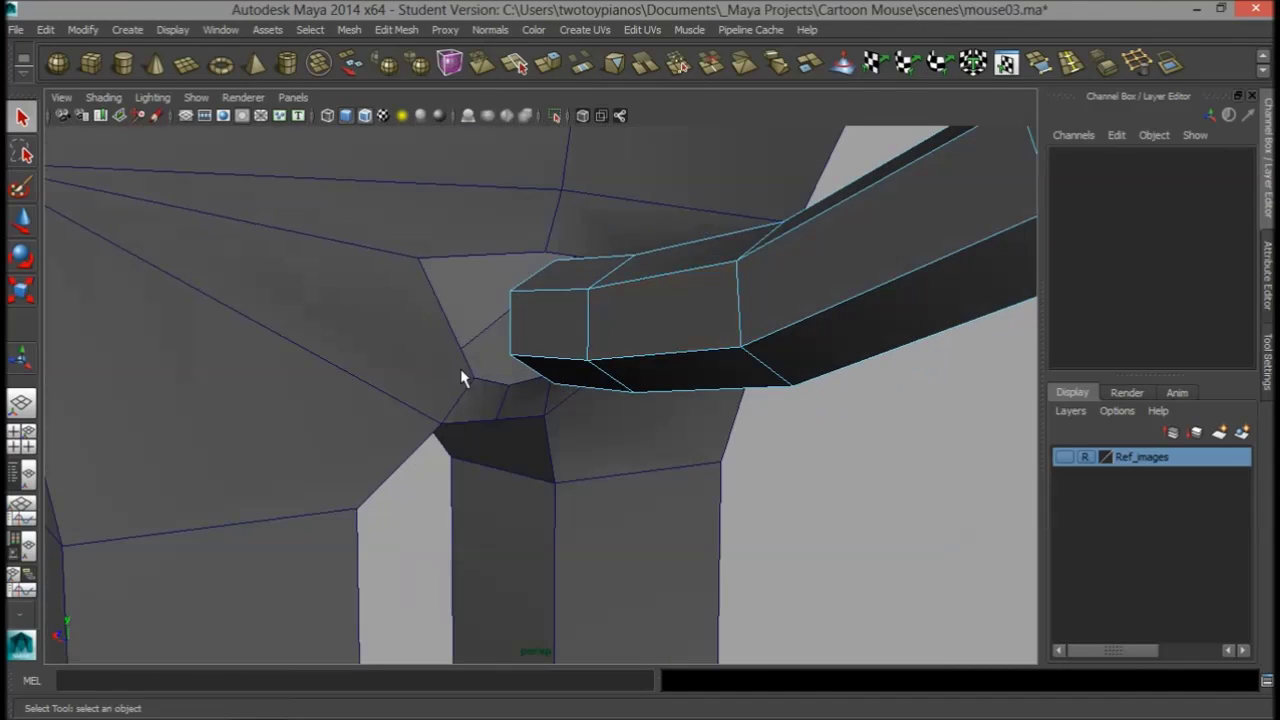
right_drag(724, 267, 785, 248)
click(770, 307)
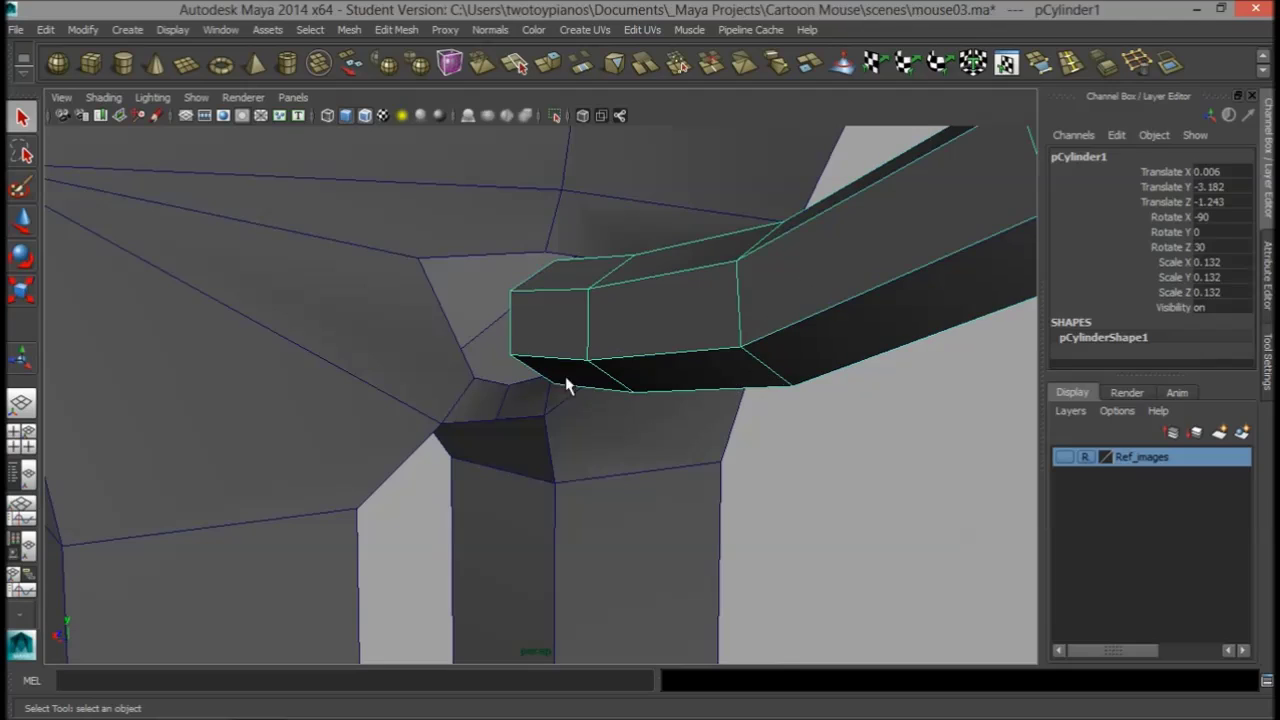
shift+click(287, 312)
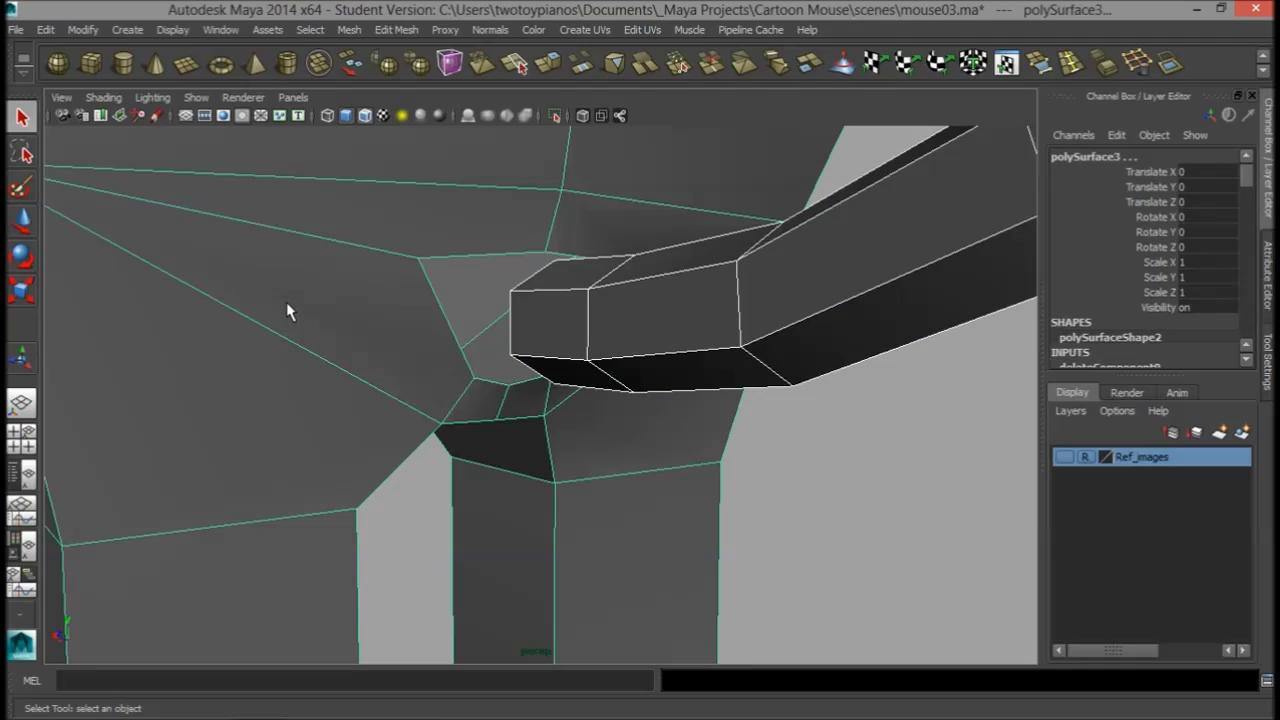
click(318, 64)
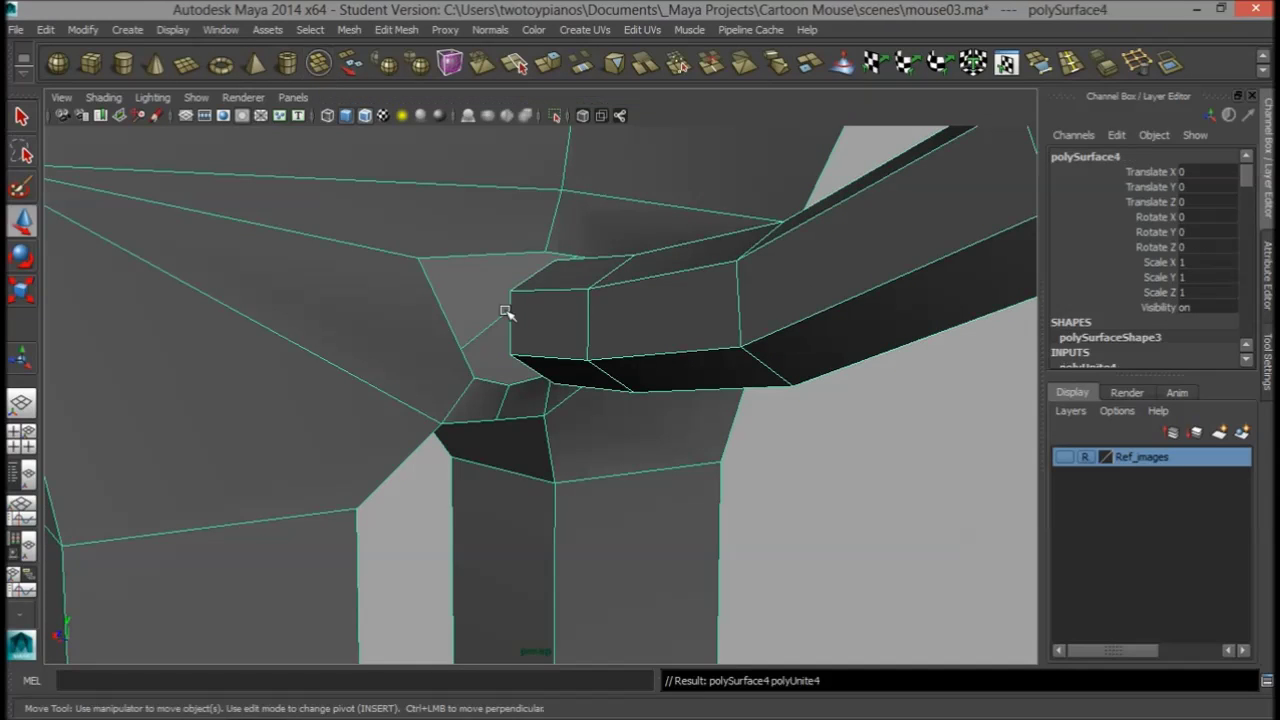
- Append polygons from the tail opening's two upper edges to the matching edges of the hole with the Append to Polygon tool
alt+drag(506, 312, 626, 318)
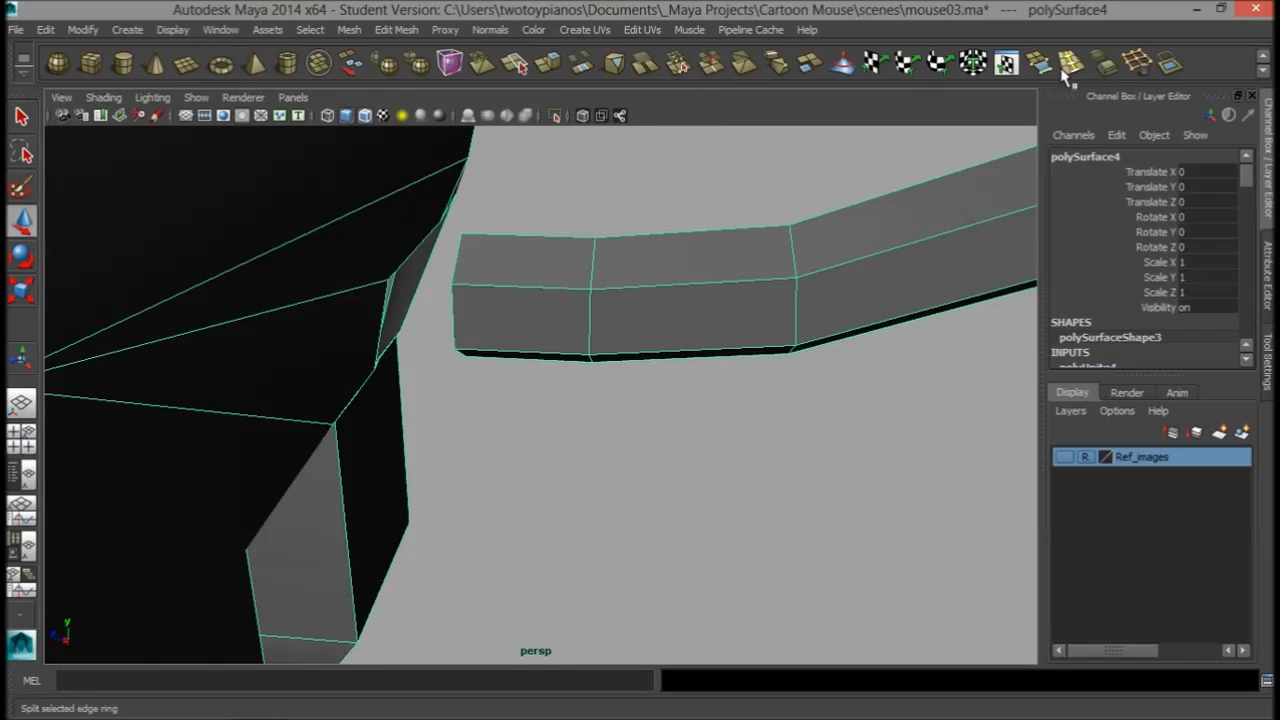
click(1040, 64)
alt+drag(423, 366, 377, 338)
click(450, 212)
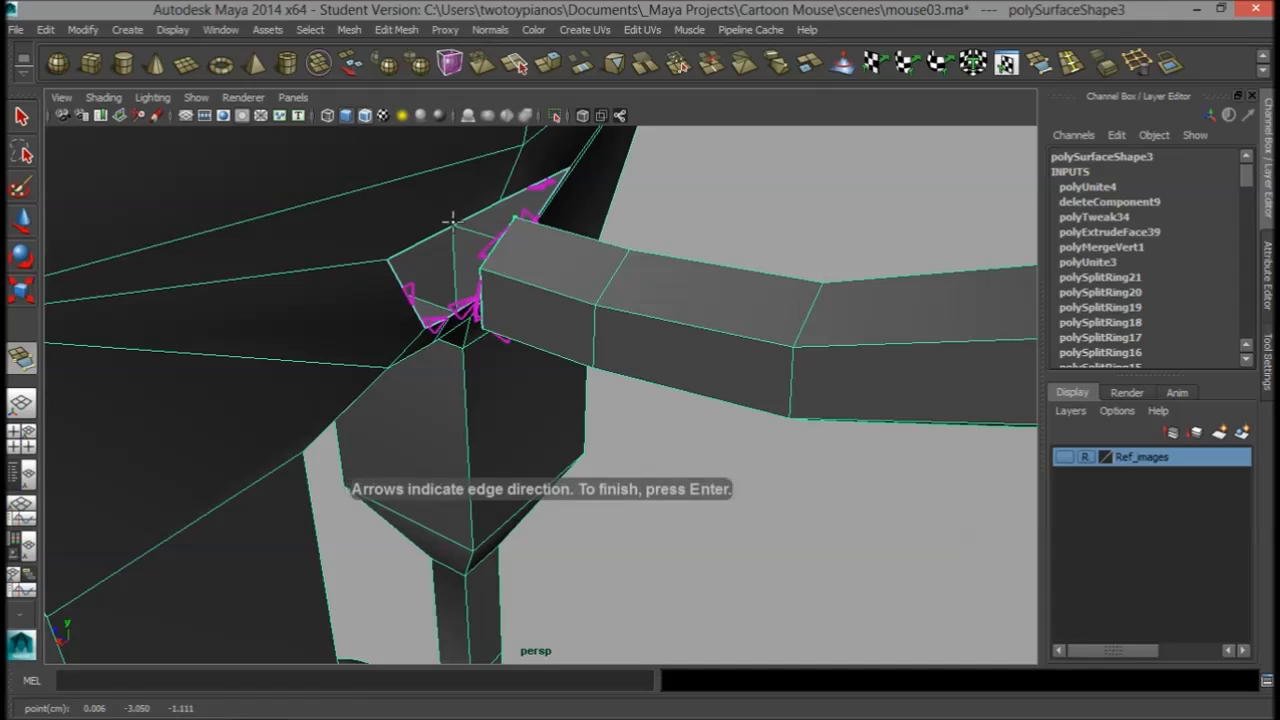
click(452, 222)
key(Return)
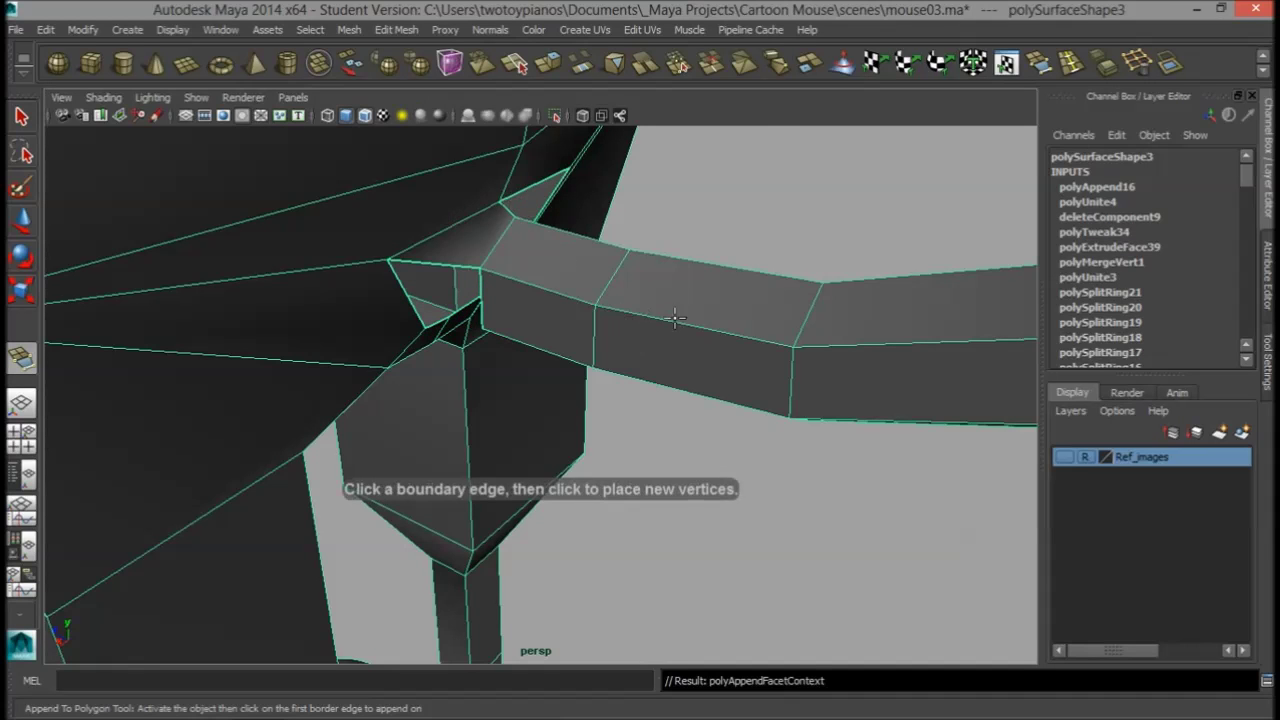
alt+drag(449, 220, 691, 316)
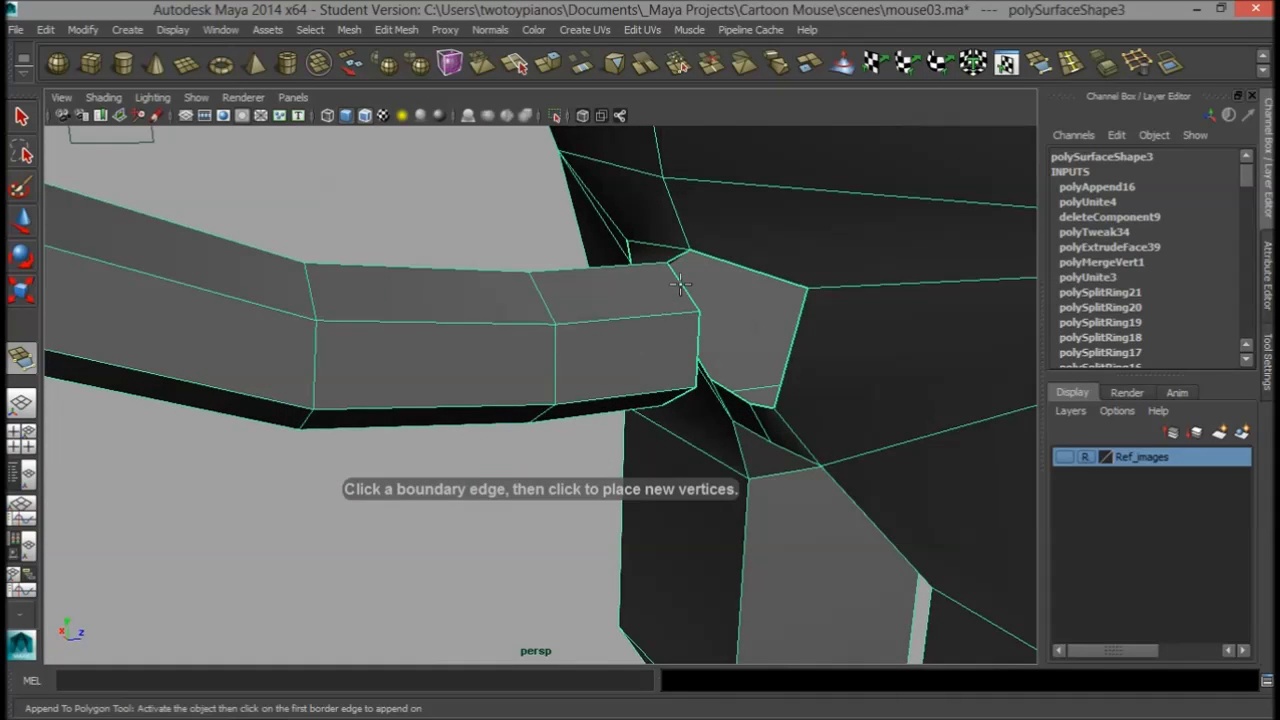
click(680, 285)
click(728, 263)
key(Return)
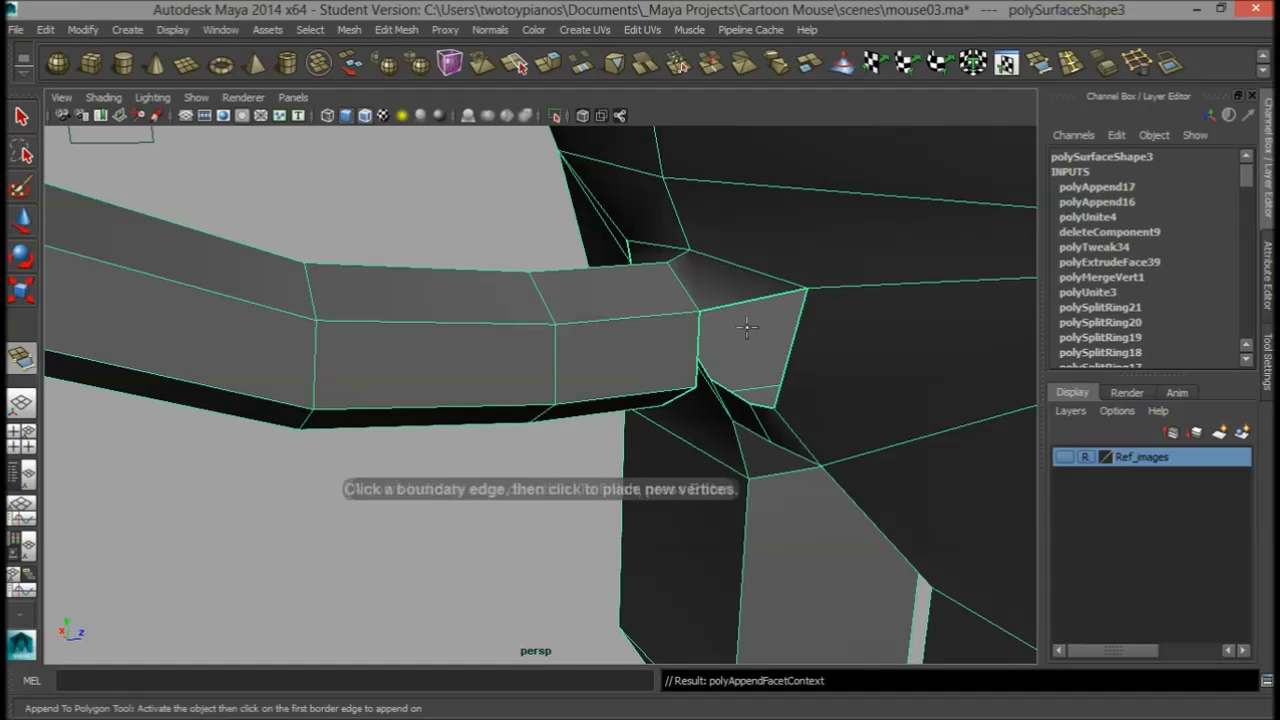
- Append polygons joining the side edge and the adjoining lower edge of the tail opening to the body on the same side
click(700, 336)
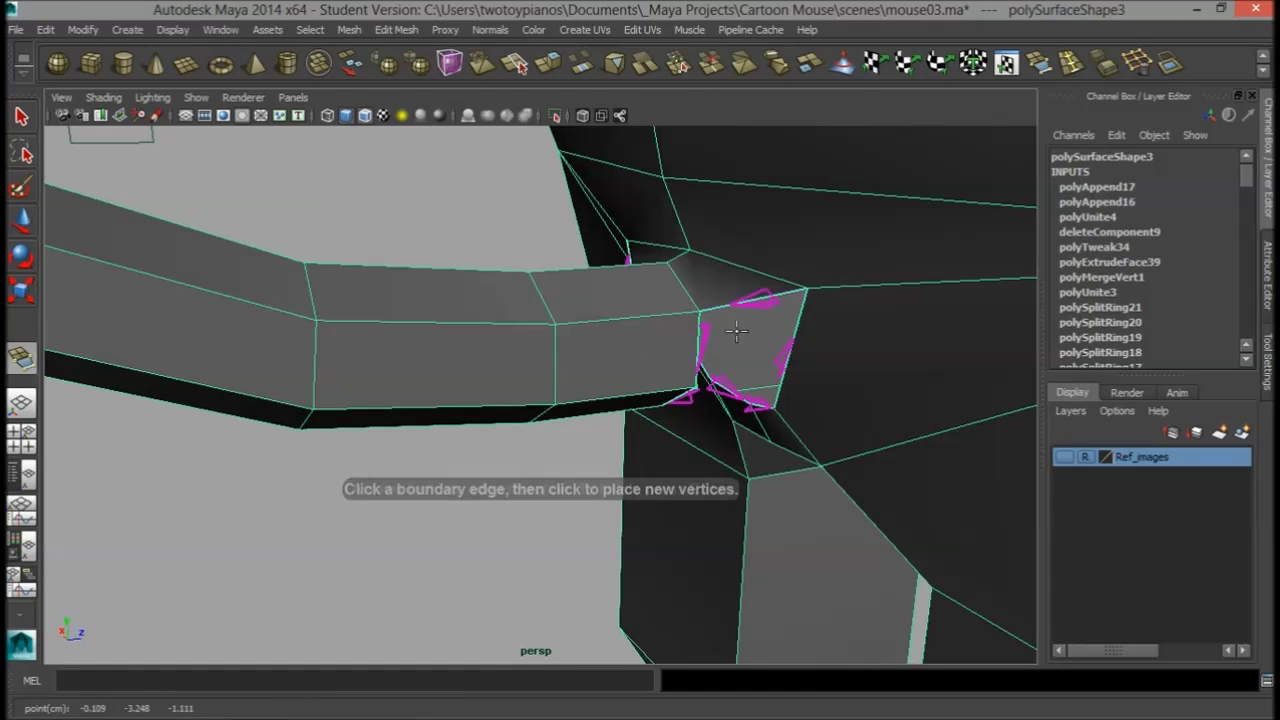
click(796, 320)
key(Return)
alt+drag(797, 323, 794, 302)
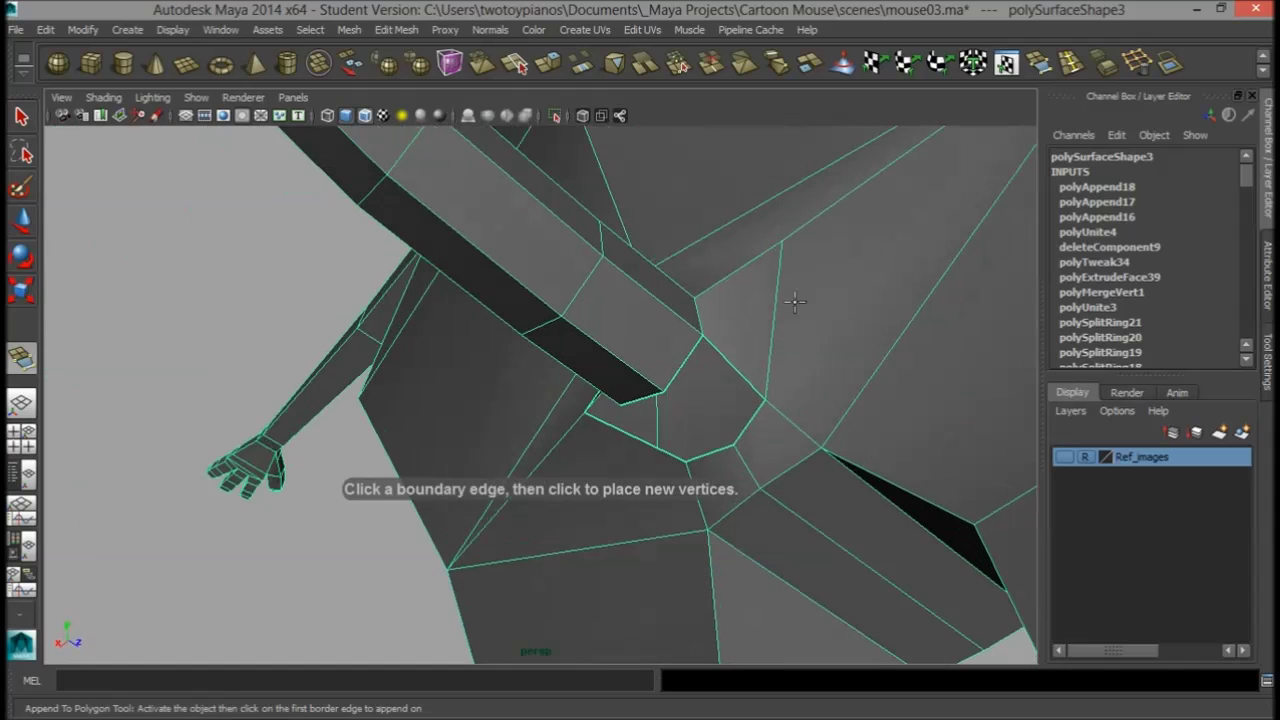
click(680, 364)
click(745, 423)
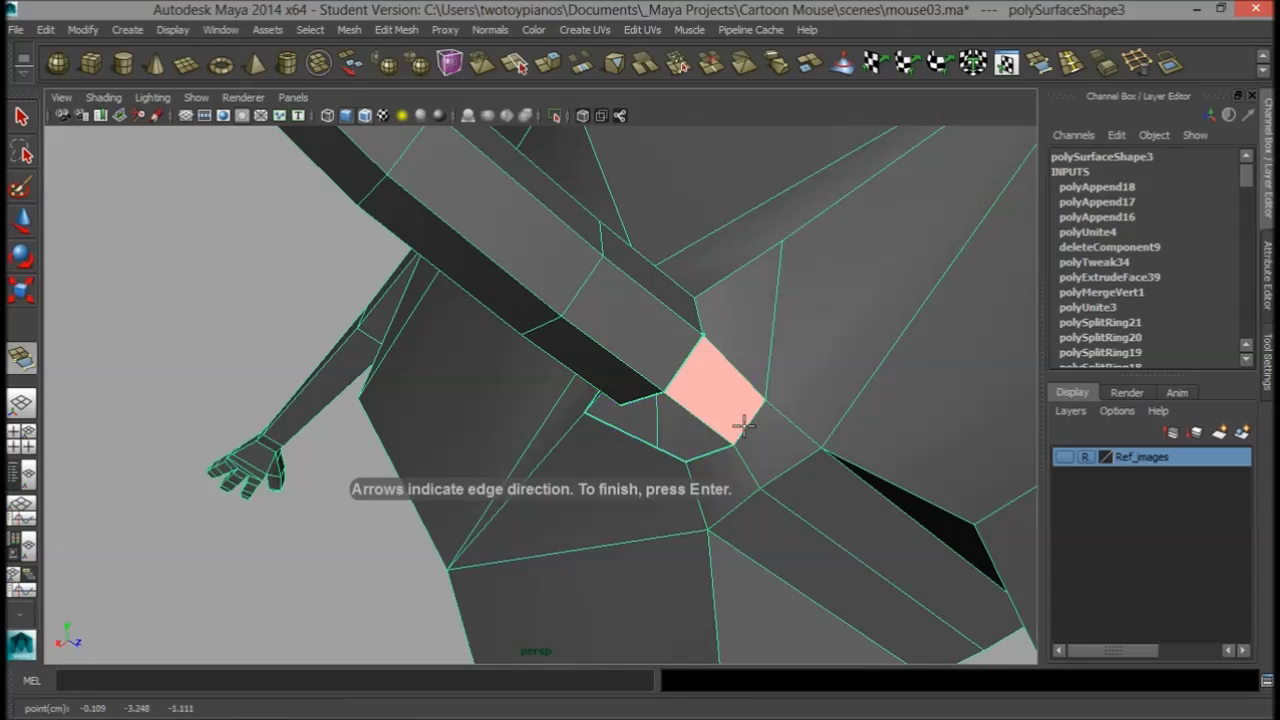
key(Return)
- Append polygons across the remaining lower and side edges on the tail's opposite side to close the joint with the body
alt+drag(607, 427, 763, 440)
alt+drag(542, 470, 573, 308)
click(560, 312)
click(578, 350)
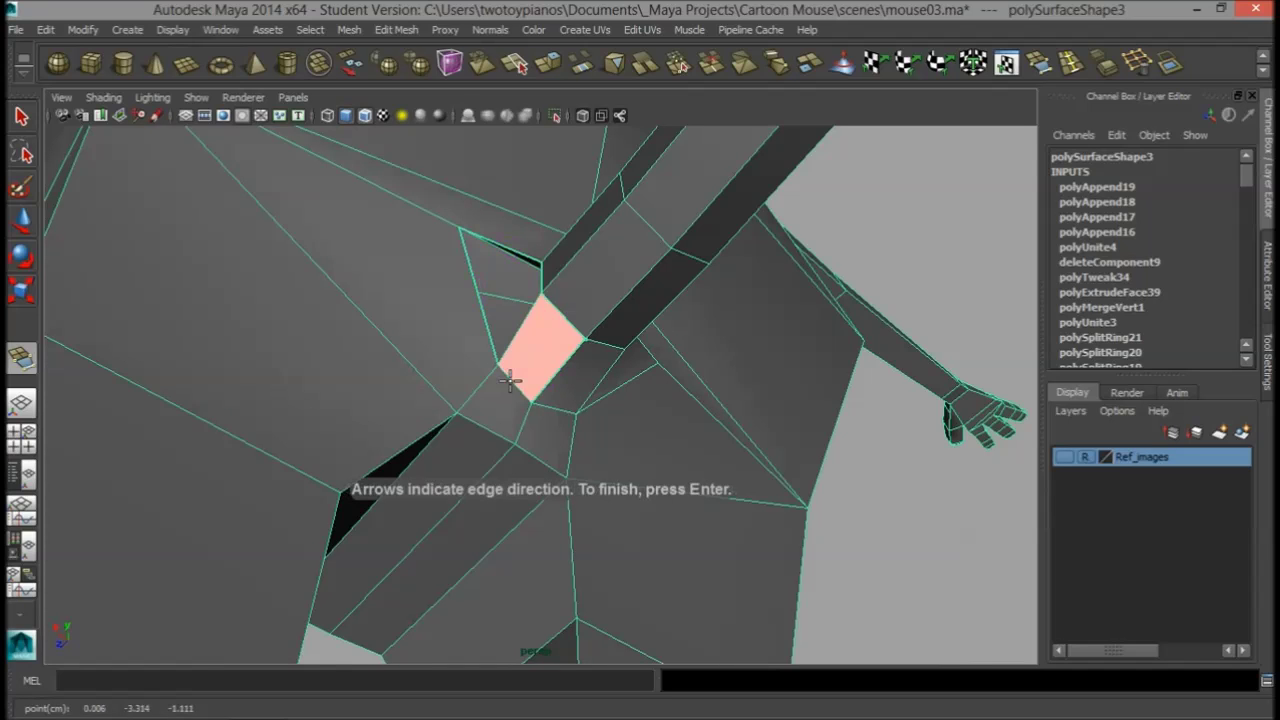
key(Return)
alt+drag(578, 350, 533, 374)
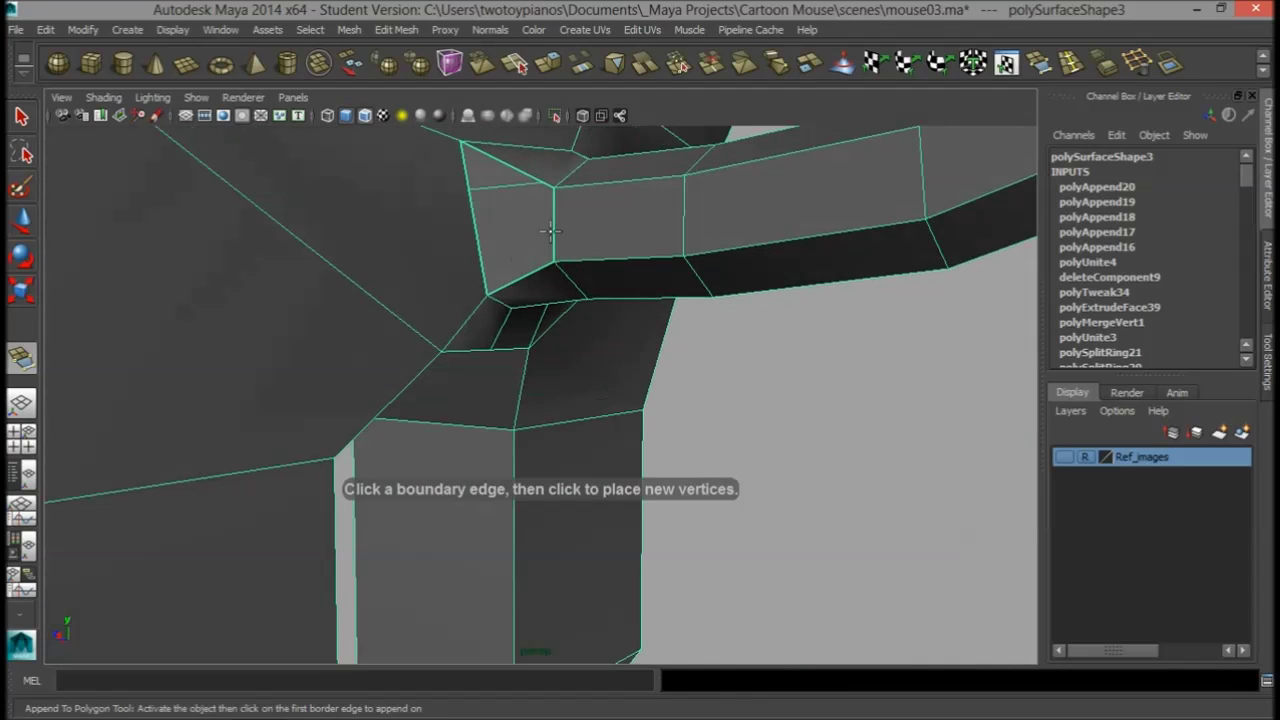
click(466, 218)
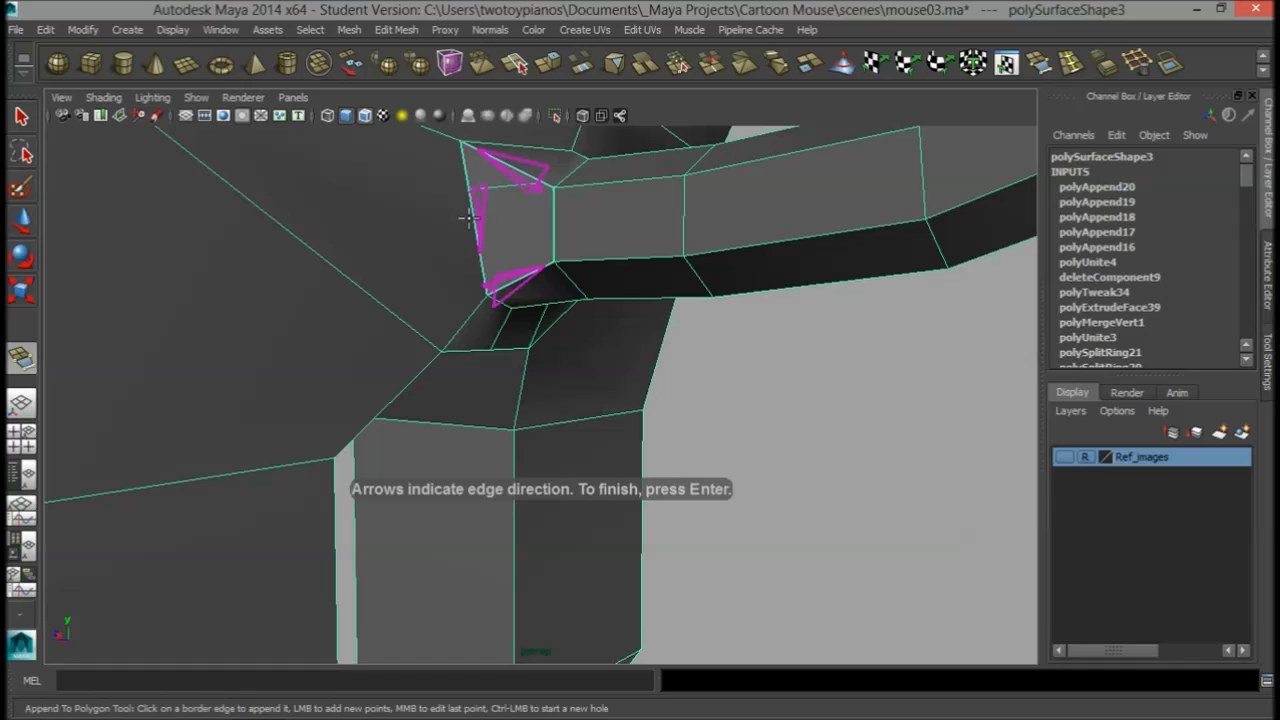
click(475, 212)
key(Return)
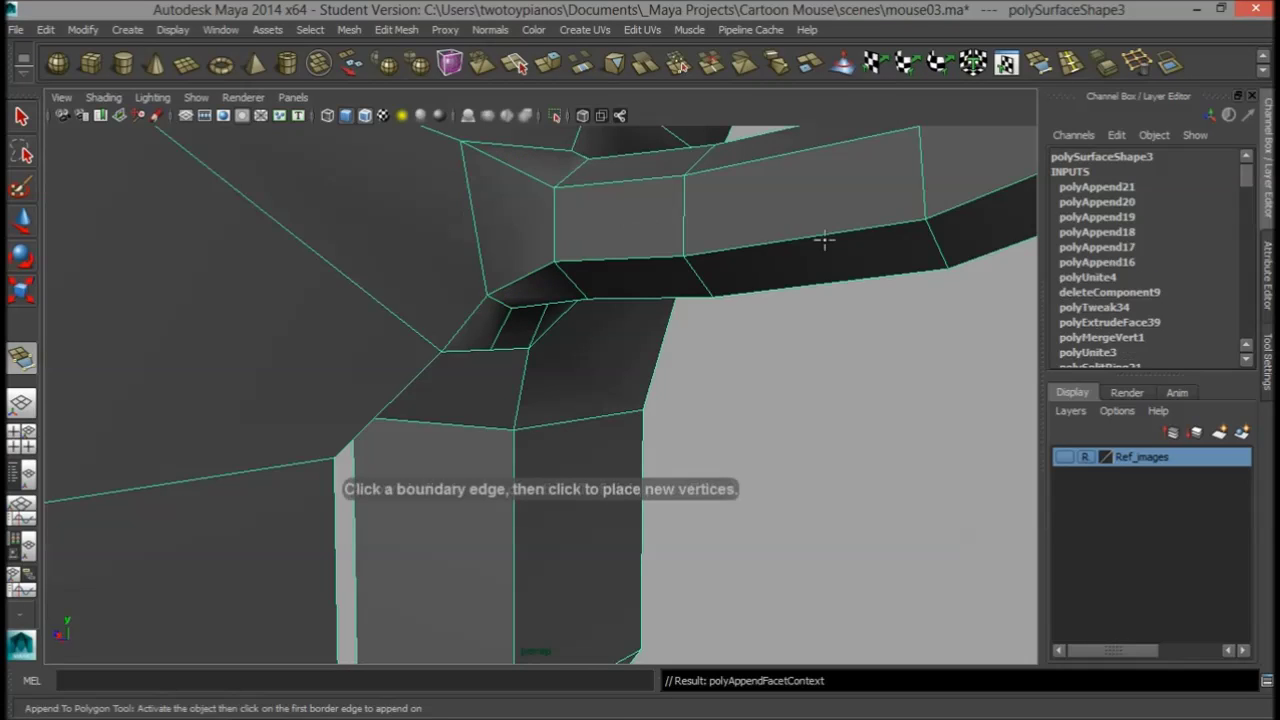
- Leave the Append to Polygon tool, select the whole mouse as an object and display it in smooth mesh preview
alt+right_drag(823, 240, 419, 203)
alt+drag(583, 229, 599, 277)
key(q)
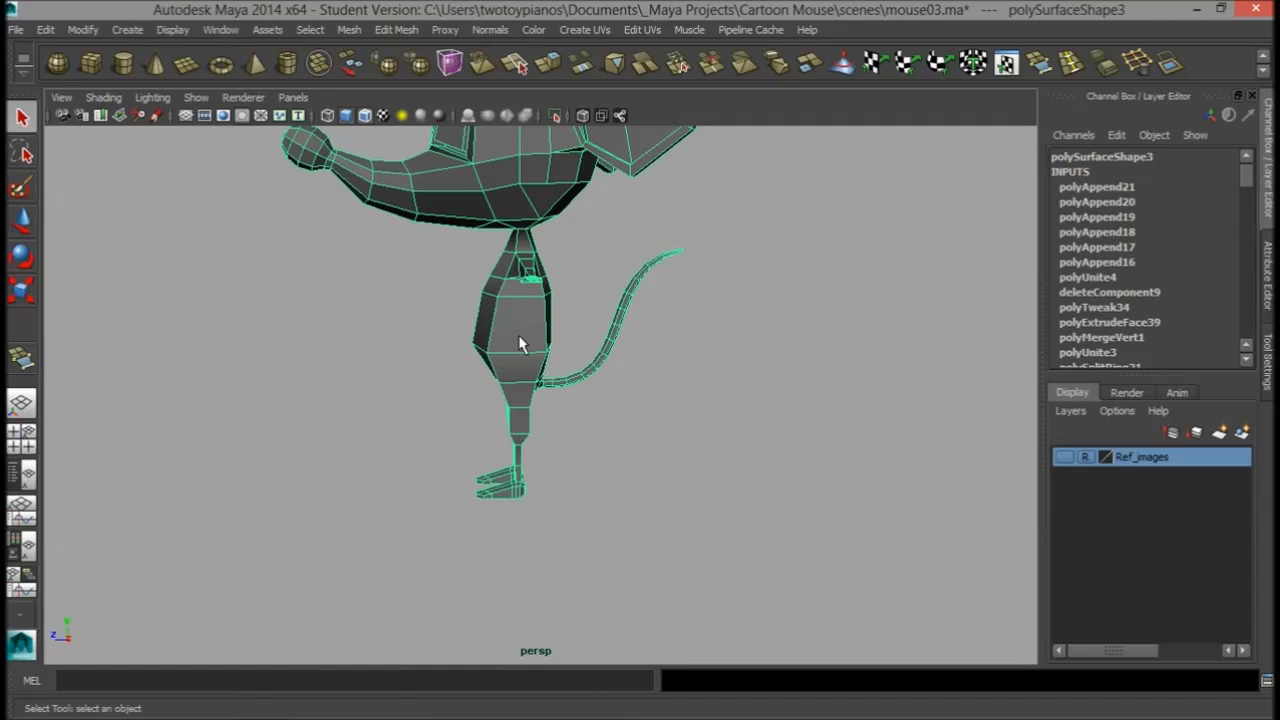
right_drag(522, 329, 590, 285)
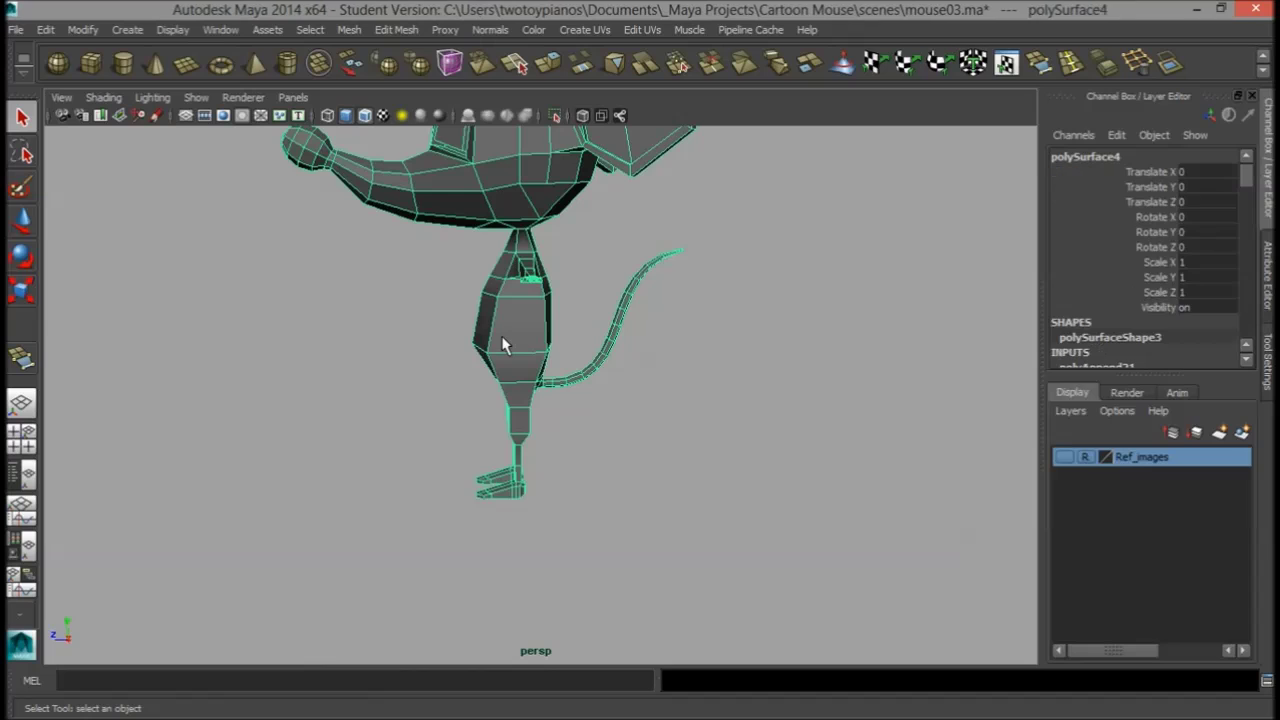
key(3)
click(743, 457)
alt+drag(743, 457, 492, 375)
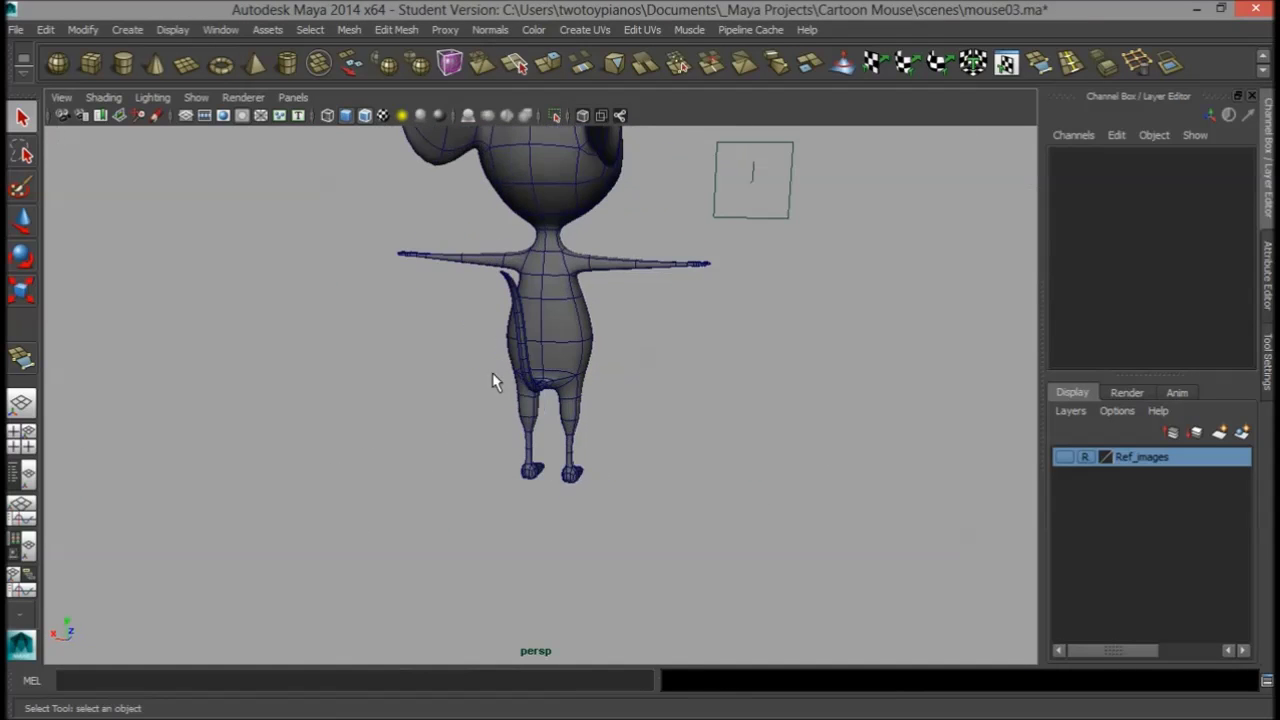
- Toggle the wireframe-on-shaded display, examine the smoothed tail joint and whole mouse, and return the mesh to unsmoothed display
click(366, 117)
mouse_move(651, 425)
alt+mouse_down()
mouse_move(811, 443)
mouse_move(917, 400)
mouse_move(709, 311)
mouse_move(543, 337)
mouse_move(443, 429)
mouse_move(551, 483)
mouse_move(672, 476)
mouse_move(843, 437)
mouse_move(229, 423)
alt+mouse_up()
alt+right_drag(229, 423, 971, 417)
alt+drag(971, 417, 841, 298)
click(566, 357)
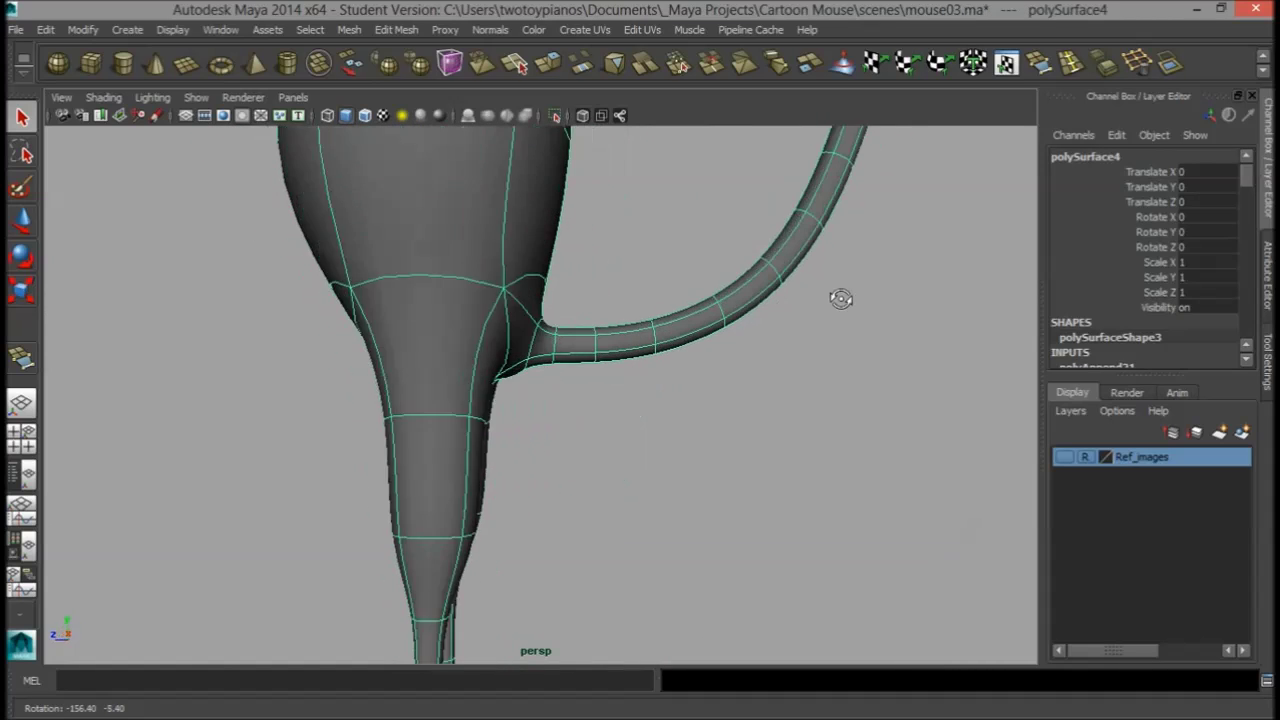
alt+right_drag(841, 298, 556, 403)
alt+drag(430, 370, 590, 330)
alt+right_drag(590, 330, 514, 334)
alt+middle_drag(514, 334, 510, 411)
alt+right_drag(350, 383, 427, 373)
key(1)
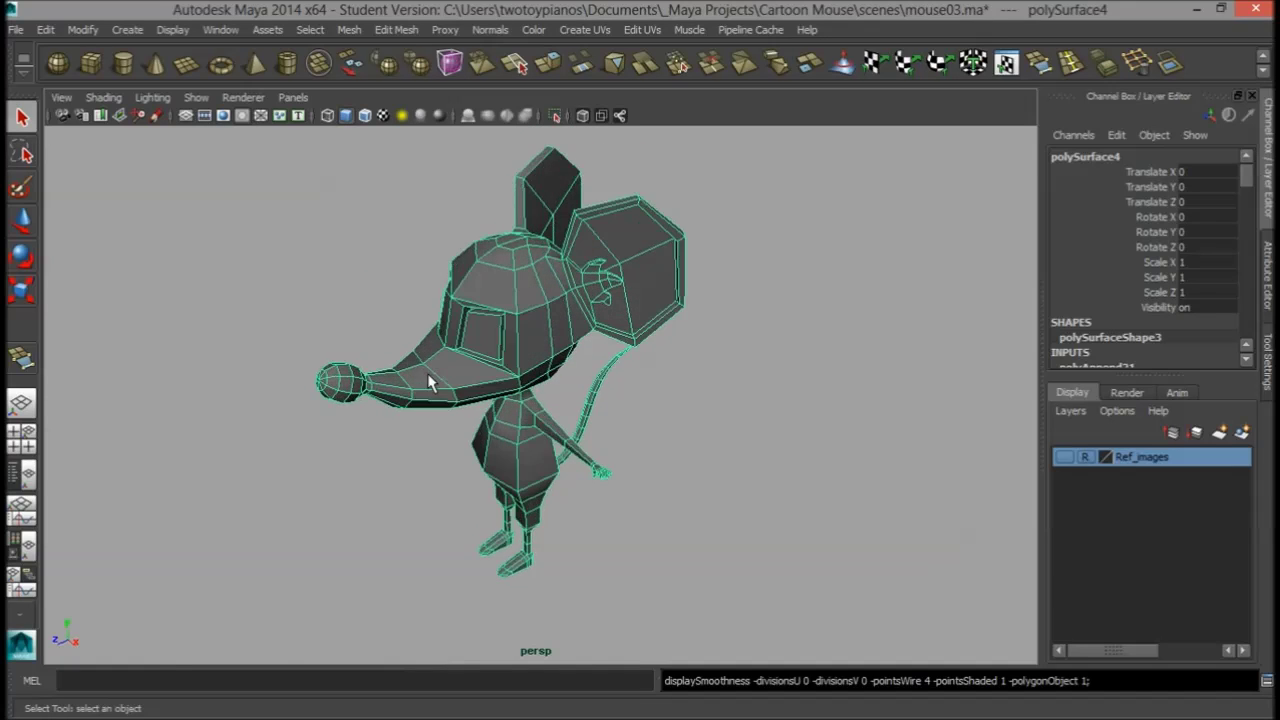
- Extrude the two faces on top of the head slightly upward and scale the new top to about 0.403 by 0.529
alt+drag(427, 383, 480, 271)
alt+right_drag(480, 271, 677, 360)
alt+drag(677, 360, 644, 370)
right_drag(388, 264, 383, 299)
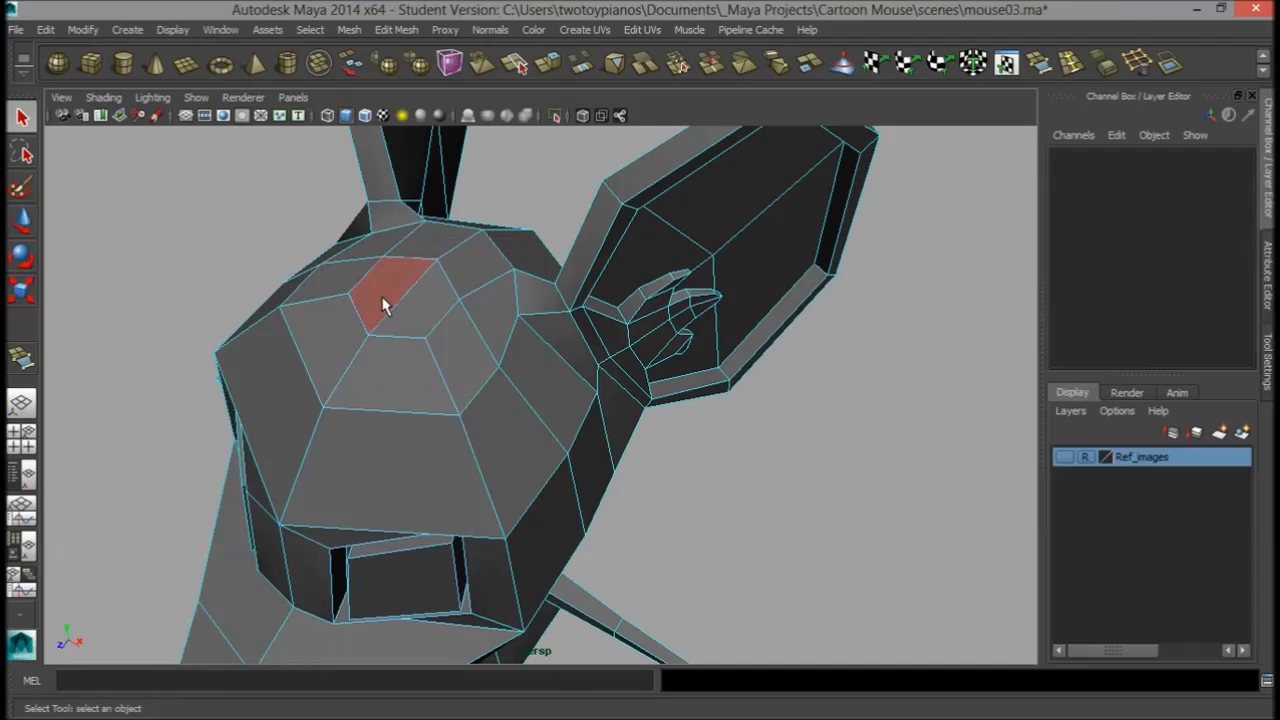
click(383, 299)
shift+click(423, 325)
alt+drag(429, 350, 483, 346)
alt+right_drag(806, 297, 657, 297)
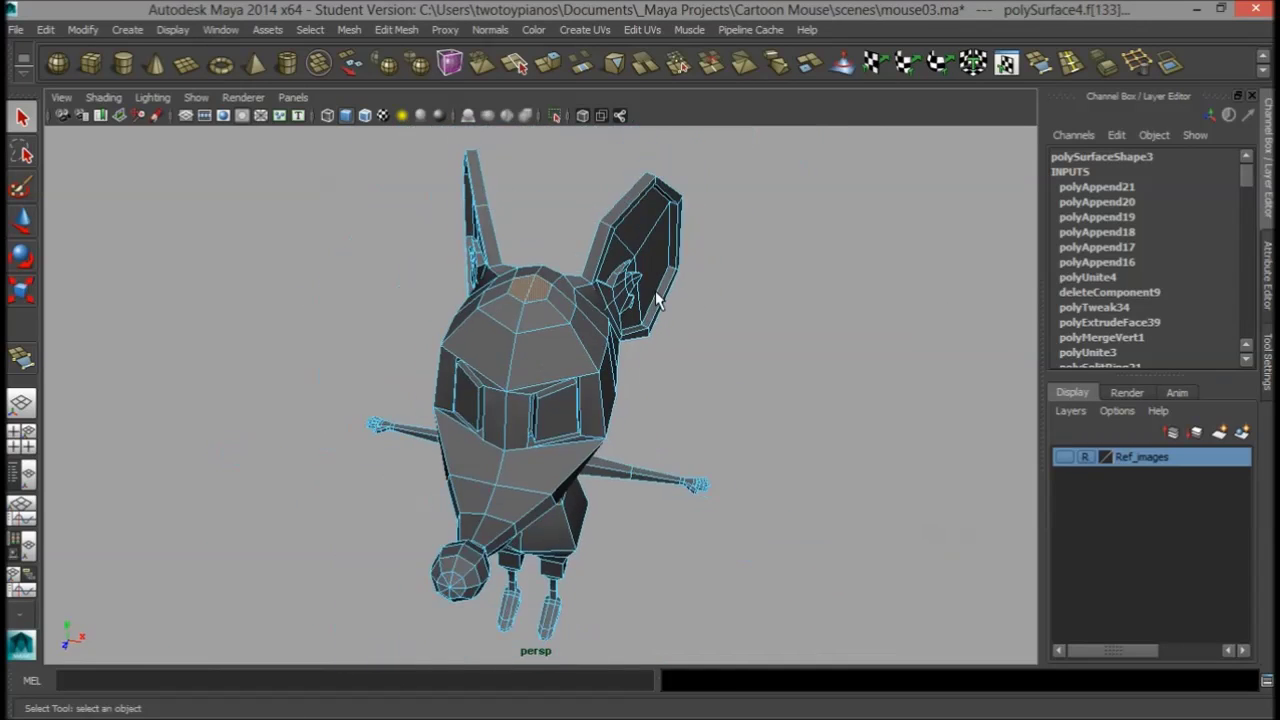
alt+middle_drag(657, 297, 634, 357)
scroll(609, 229, up, 5)
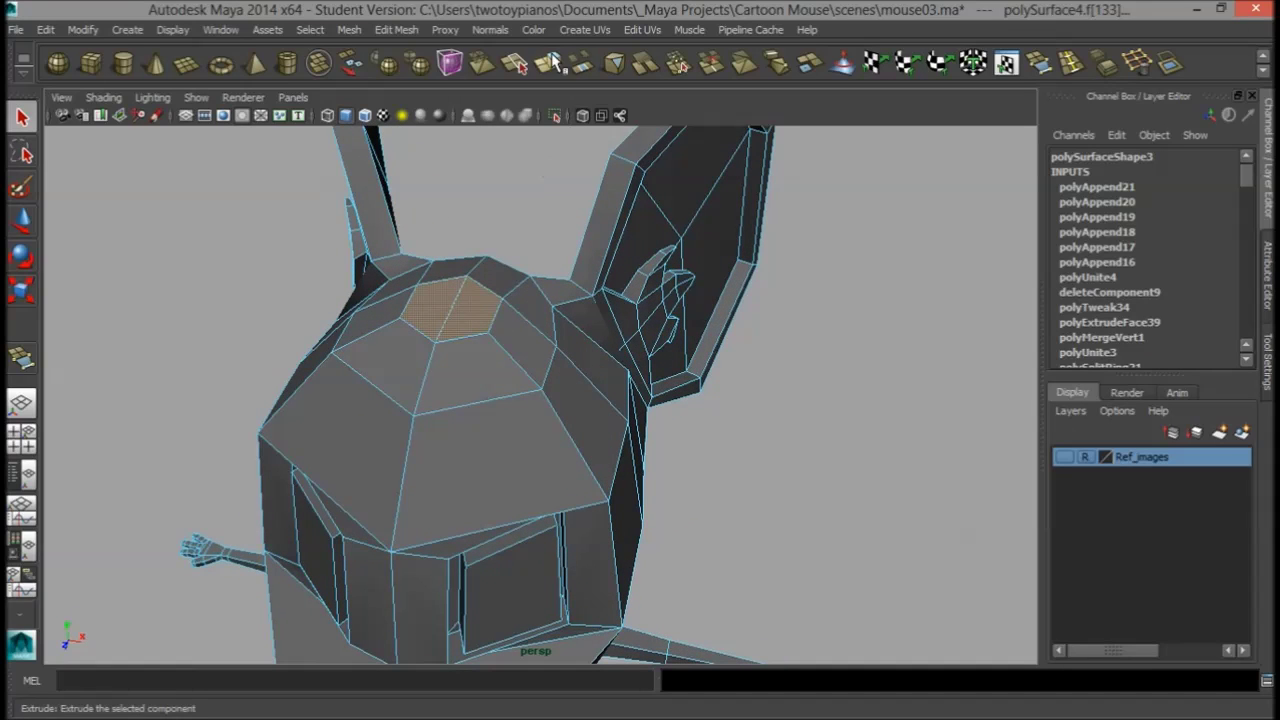
key(g)
drag(463, 266, 463, 236)
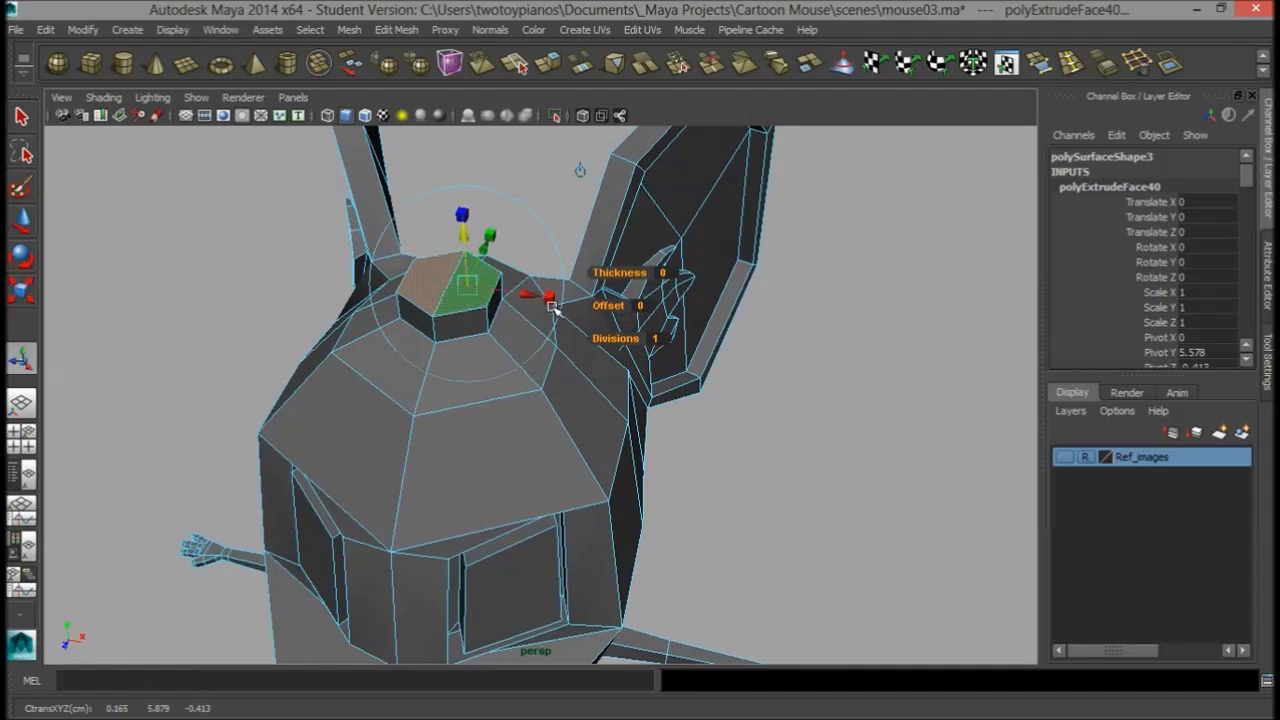
drag(553, 297, 497, 286)
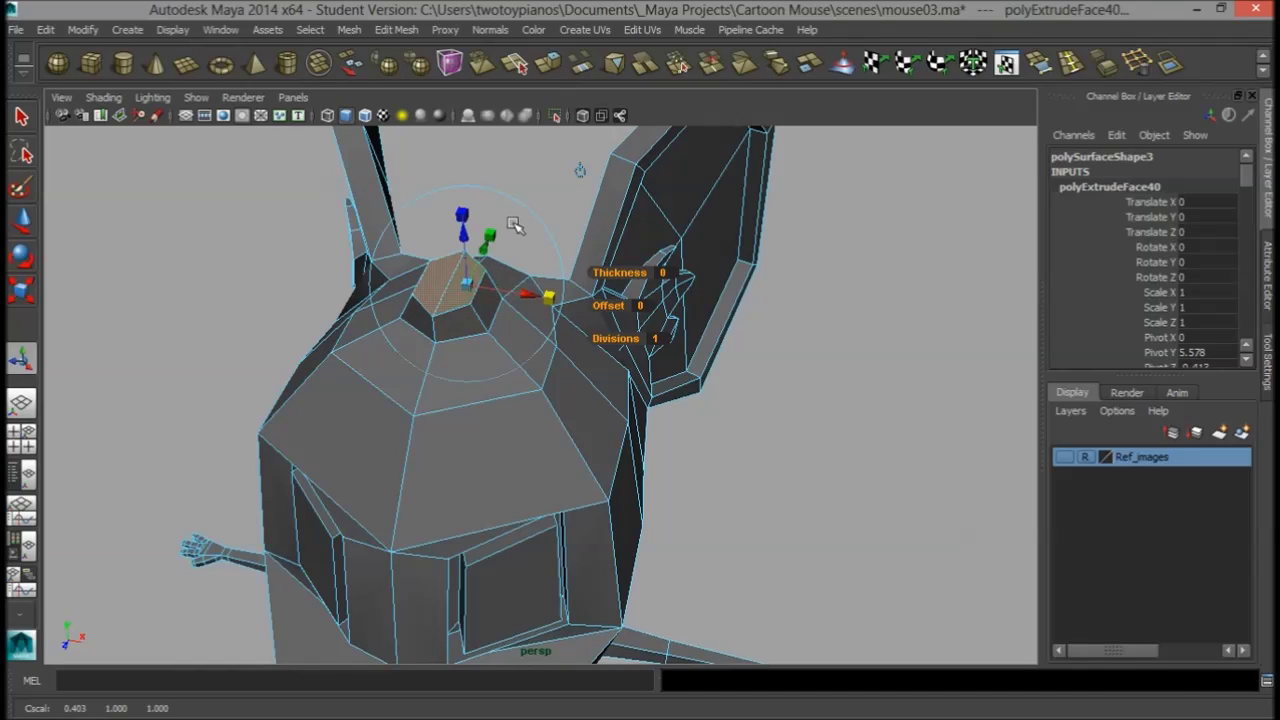
drag(497, 233, 482, 257)
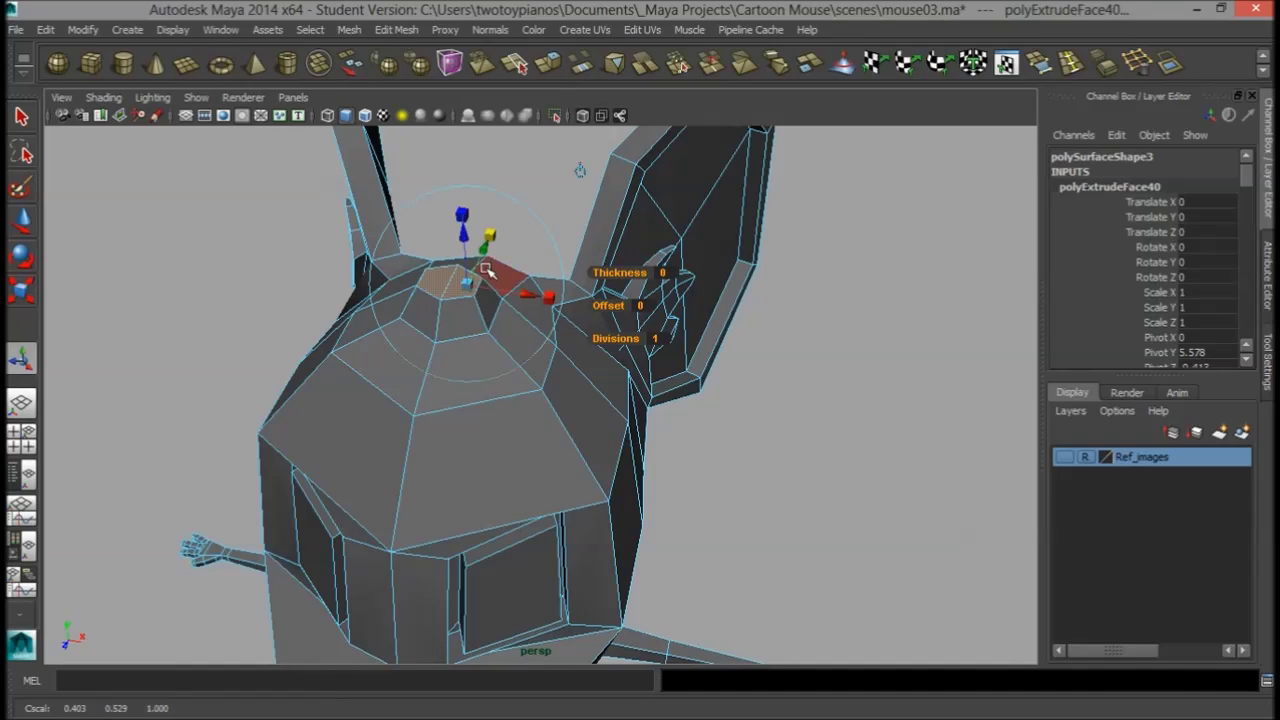
- Narrow the extruded top of the head to about 0.173 in X and raise it to a height of about 5.780
drag(557, 304, 537, 300)
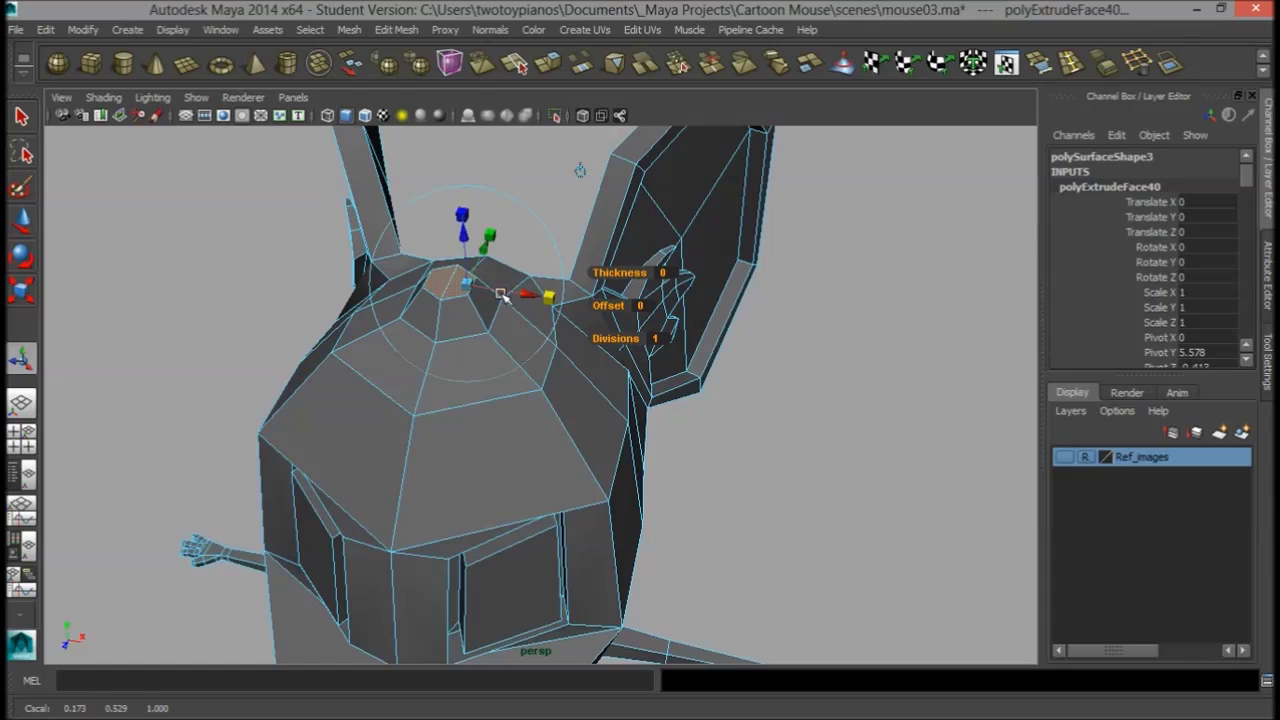
key(w)
click(445, 238)
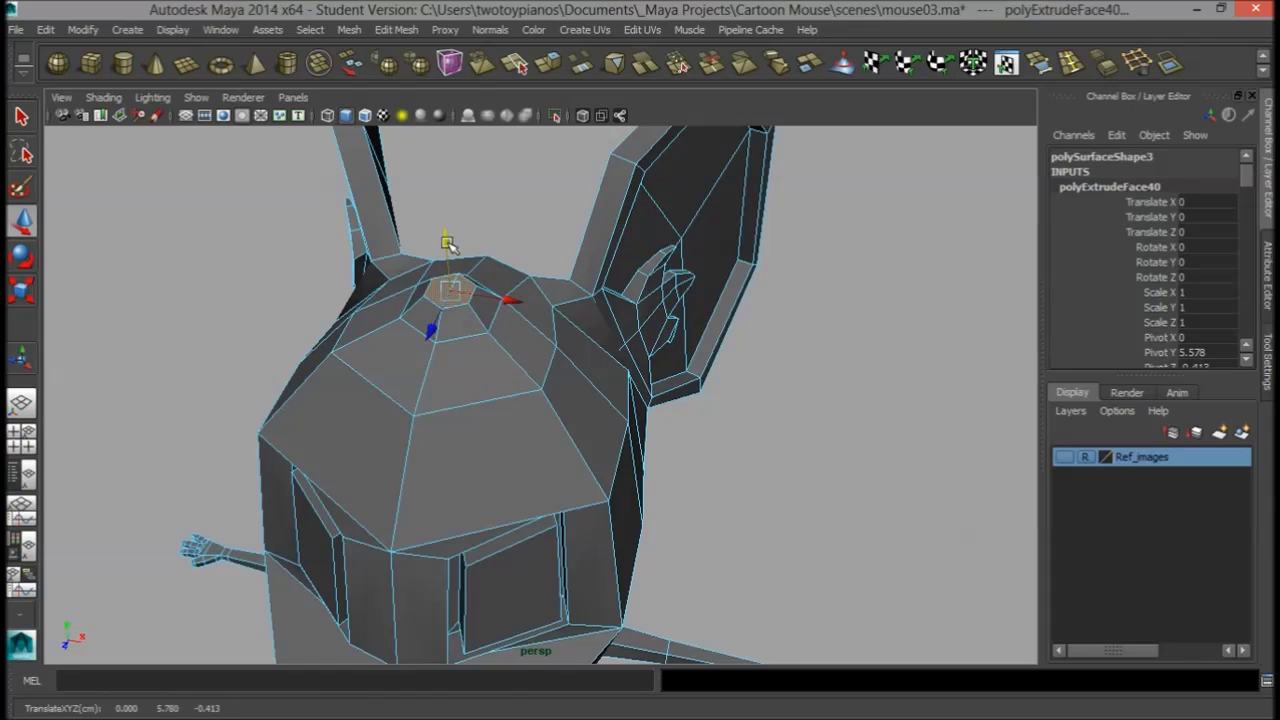
alt+drag(447, 245, 517, 249)
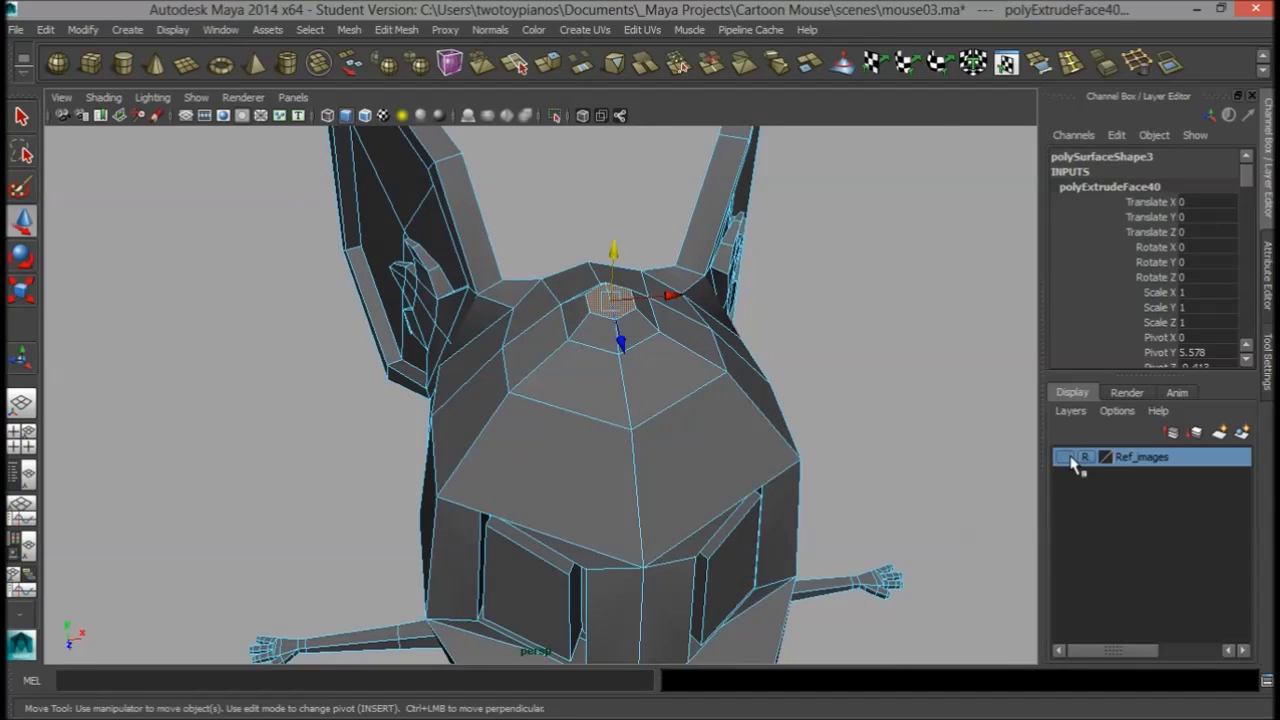
- Display the Ref_images layer and narrow the top faces of the head against the reference hair in the front view
click(1066, 457)
key(space)
key(space)
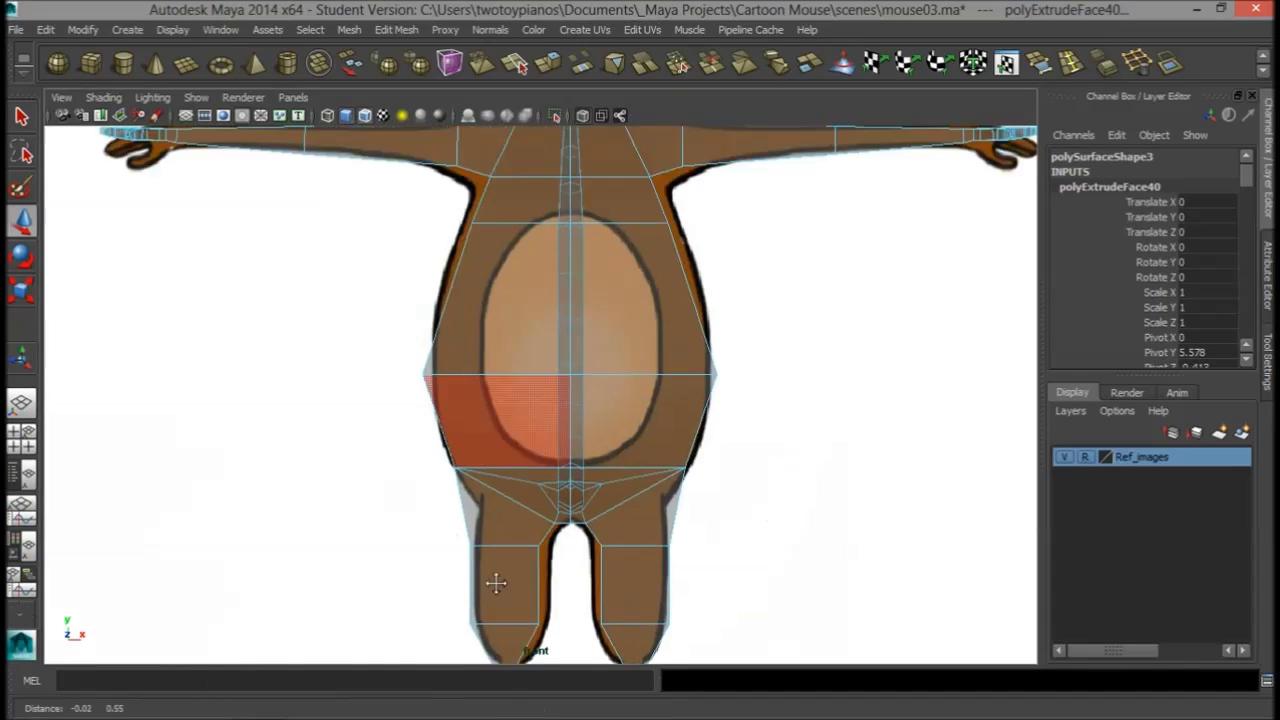
alt+middle_drag(496, 583, 492, 660)
alt+middle_drag(512, 237, 484, 382)
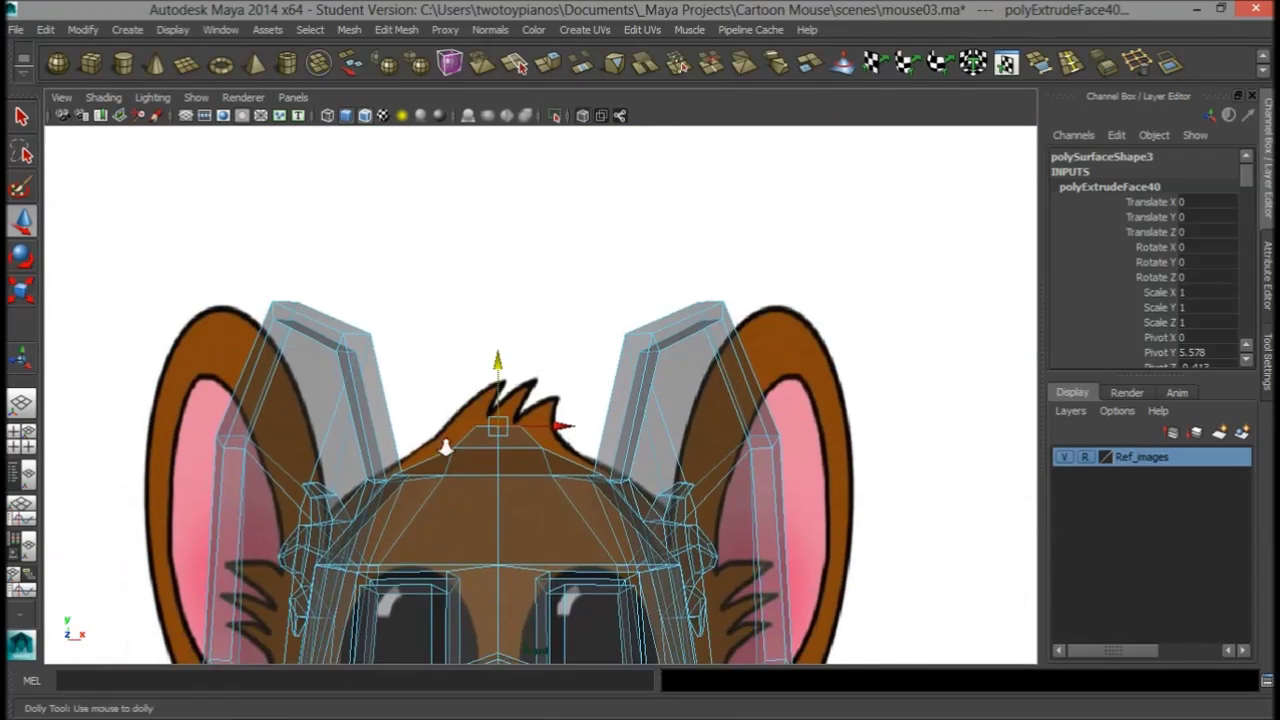
scroll(445, 448, up, 3)
key(r)
drag(388, 446, 407, 450)
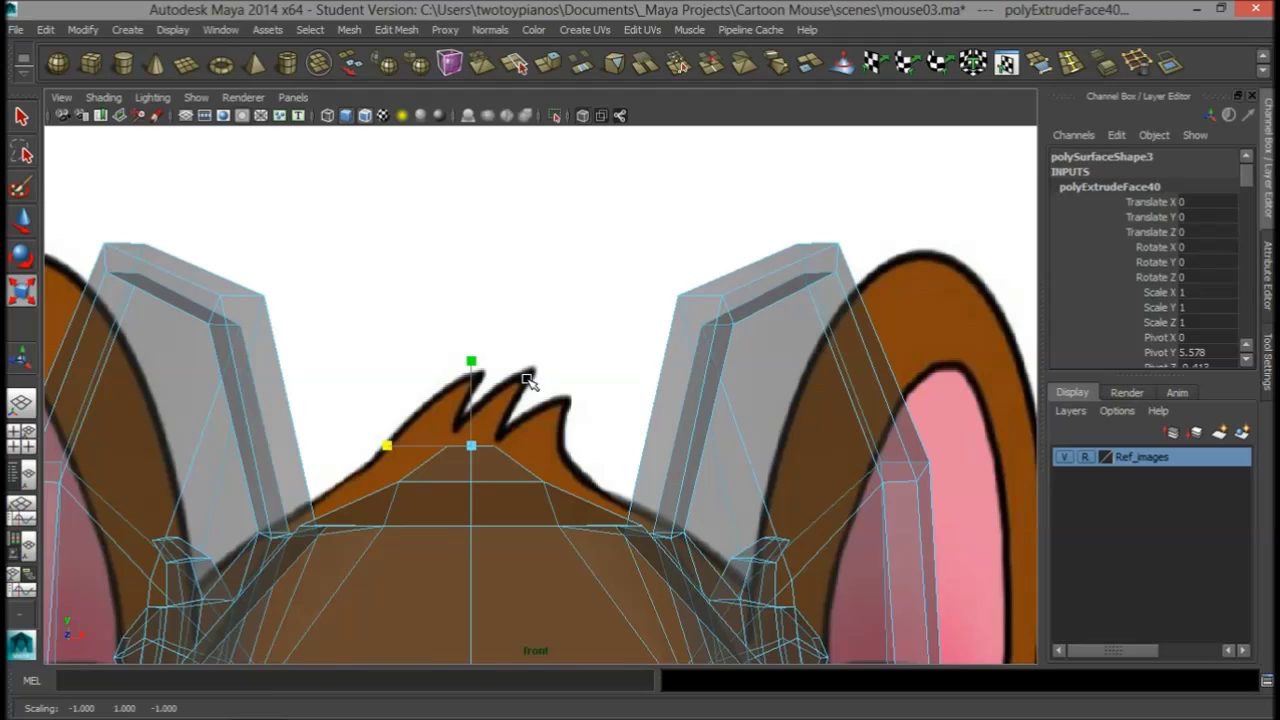
- Extrude the top faces to the reference's middle hair tip at about X 0.305, Y 6.197, then tilt and shrink the end to a narrow point
key(ctrl+e)
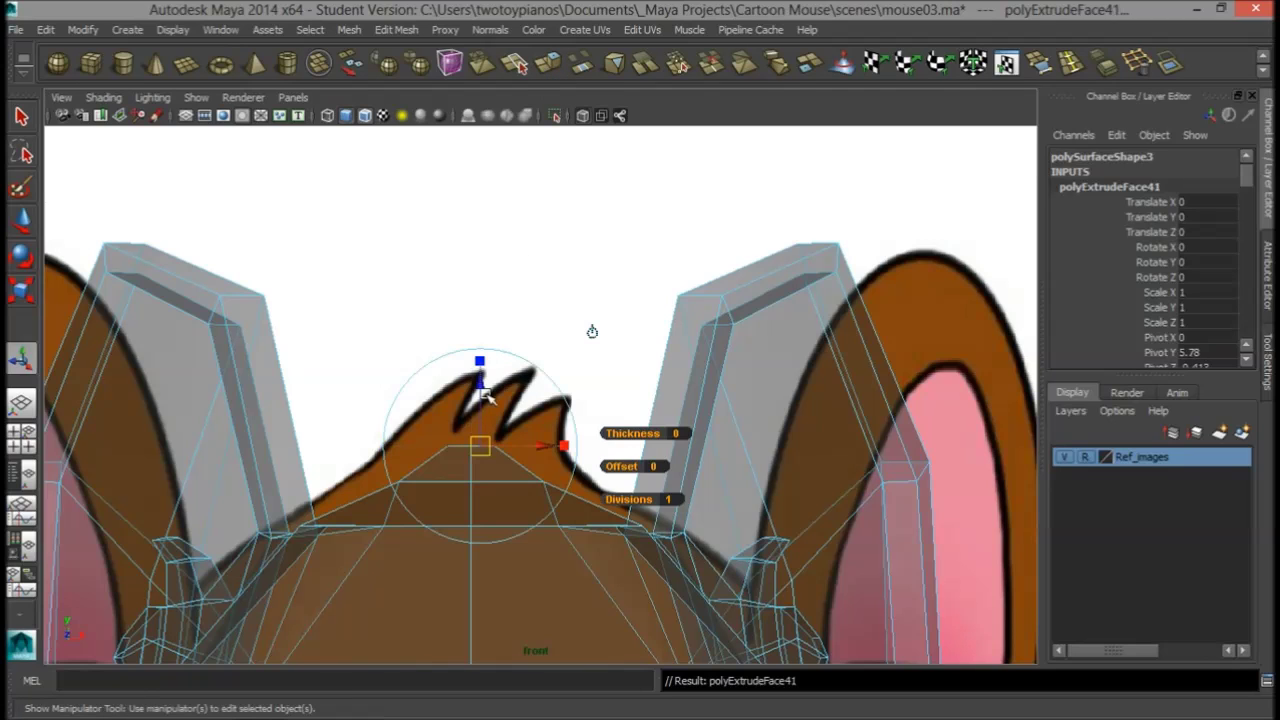
drag(482, 394, 527, 378)
key(w)
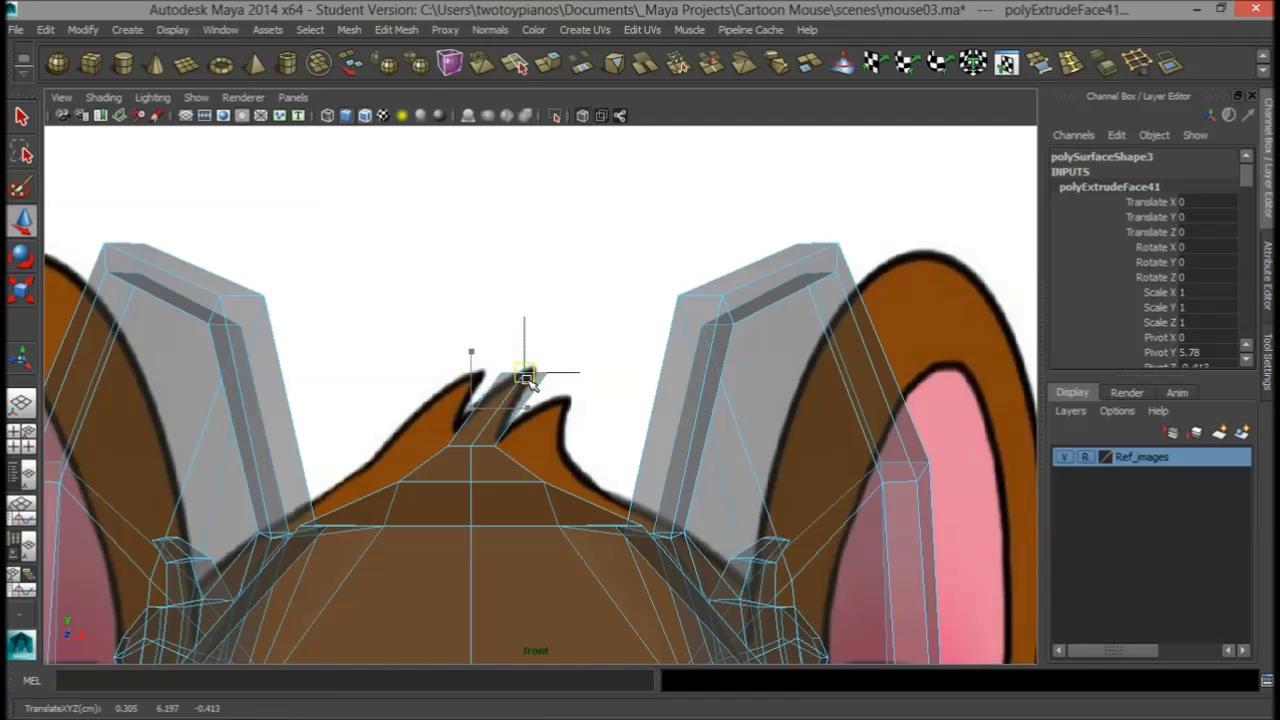
key(e)
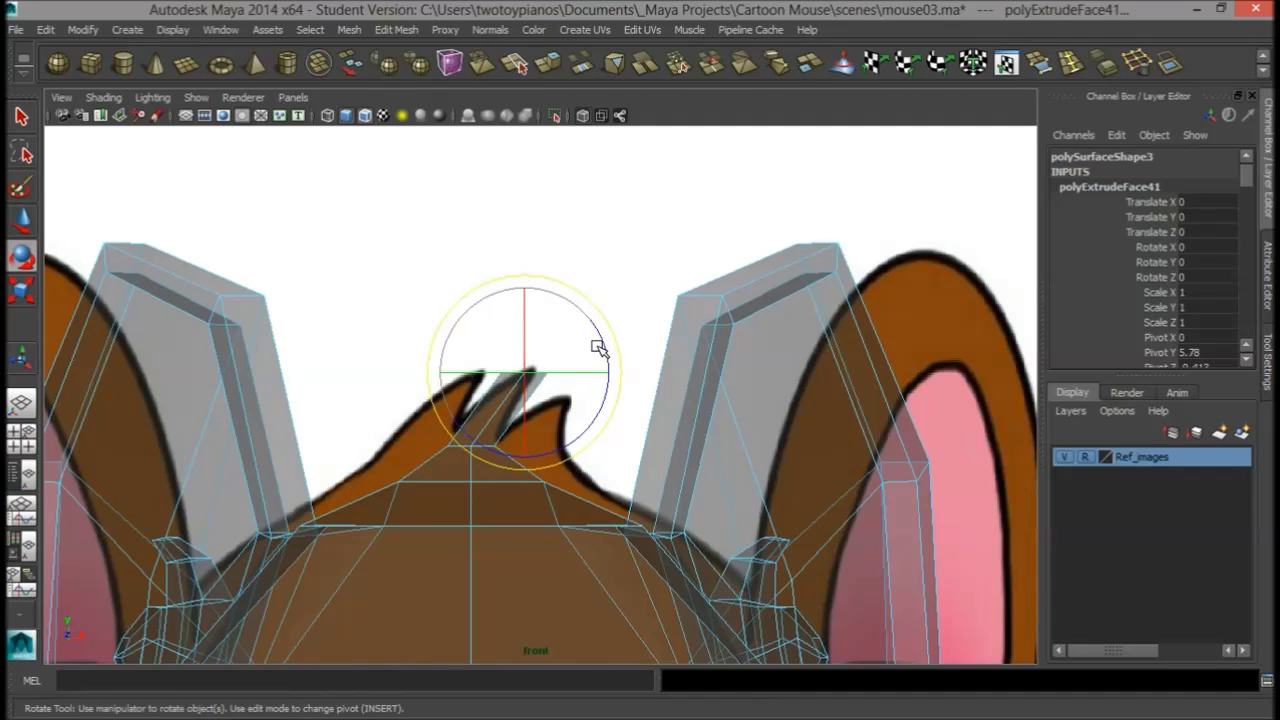
drag(600, 340, 606, 360)
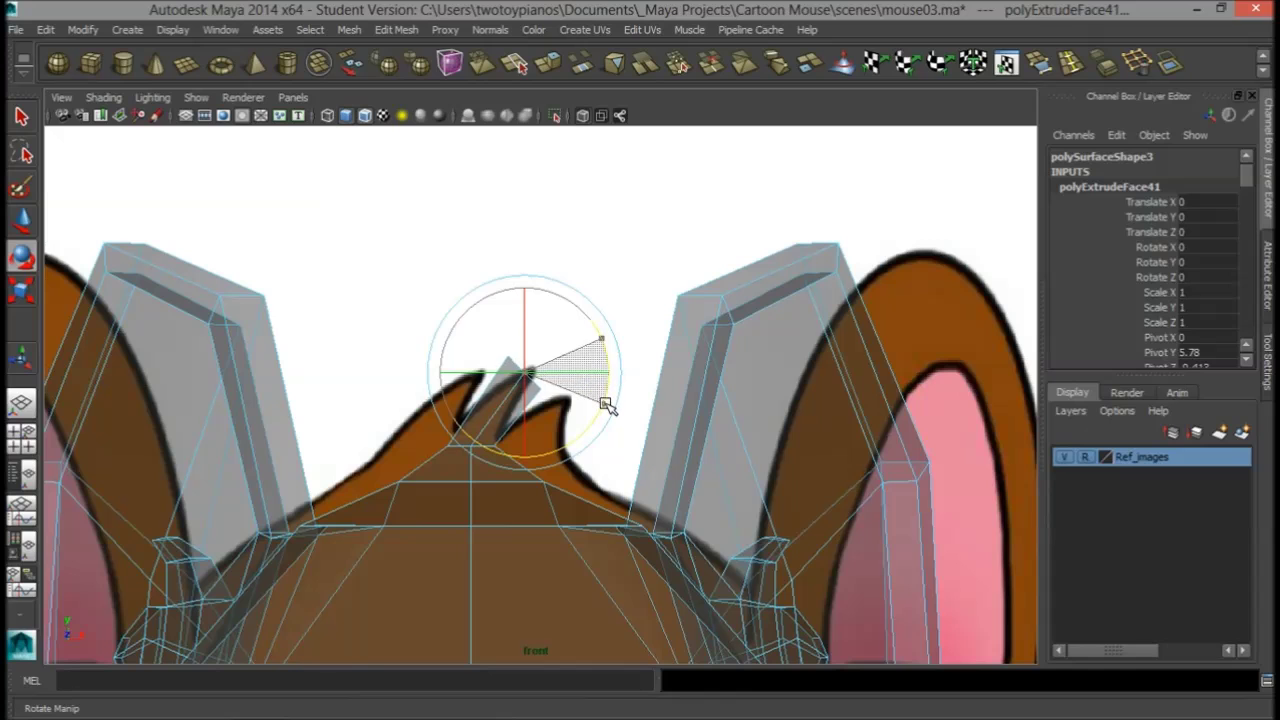
key(r)
drag(528, 374, 511, 374)
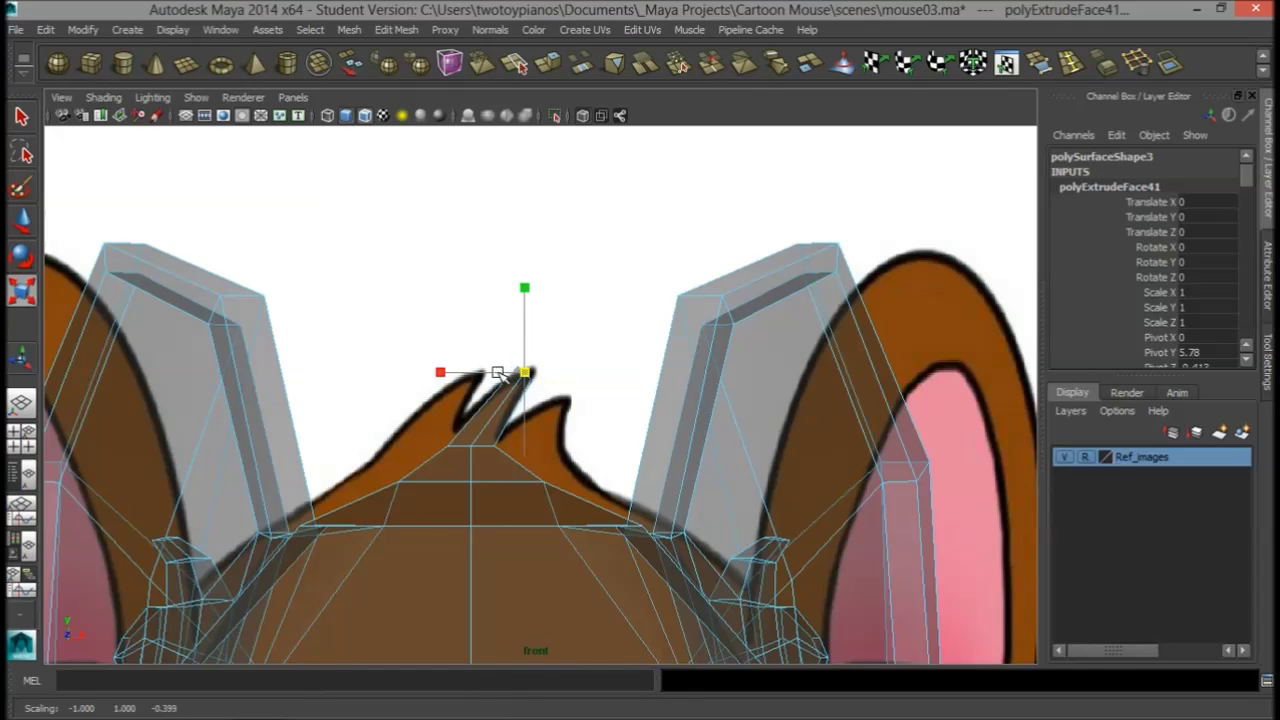
- Extrude the head face beside the middle tuft outward along its normal and scale its end to about 0.383
key(space)
key(space)
alt+drag(823, 331, 695, 352)
click(312, 298)
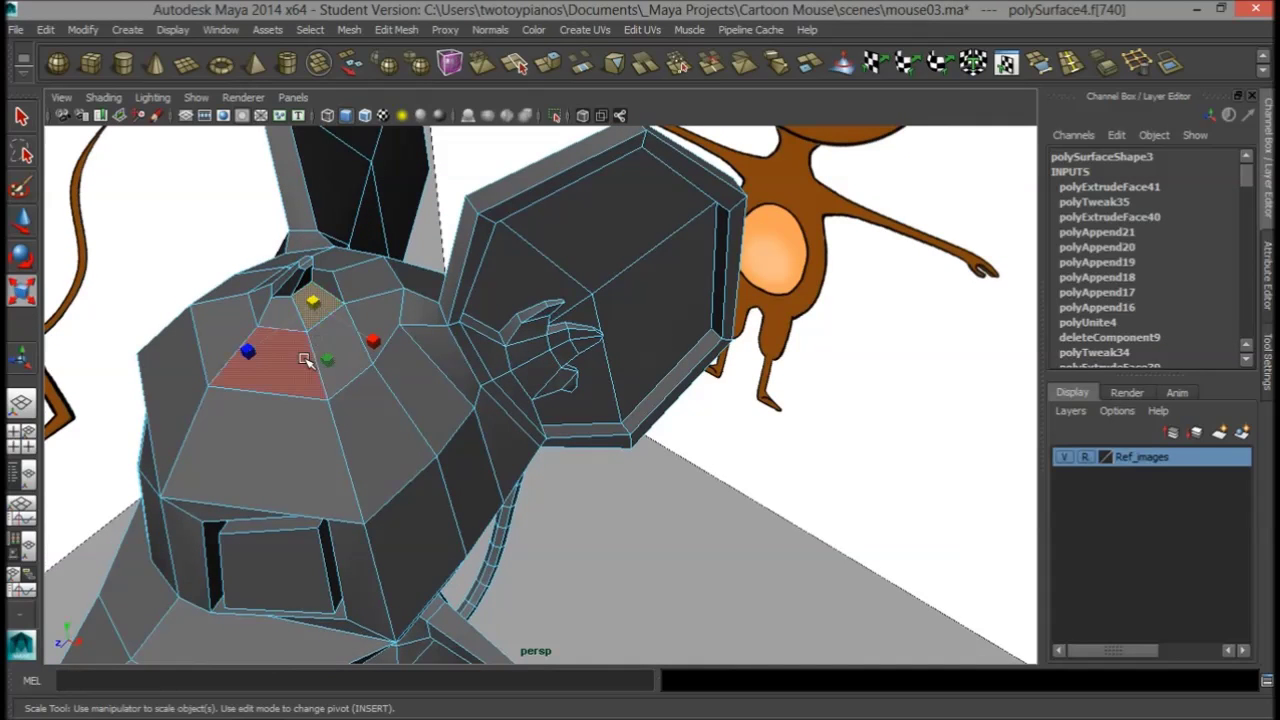
key(ctrl+e)
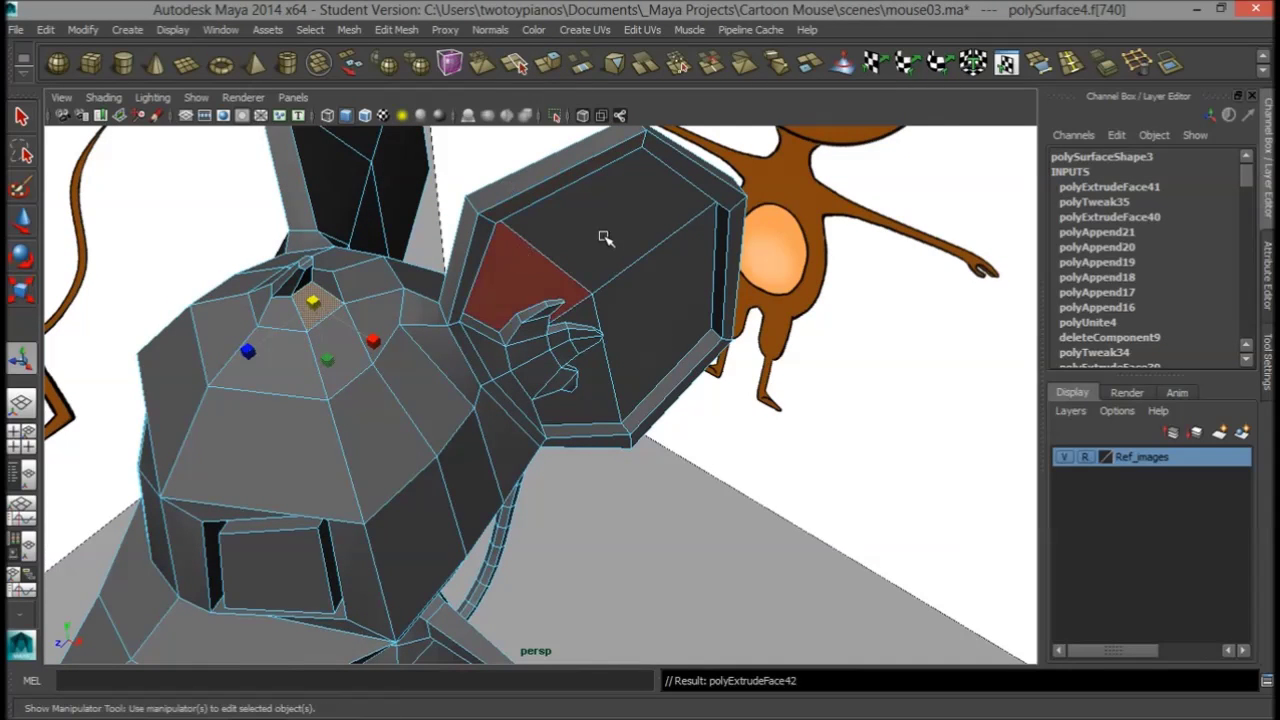
alt+drag(398, 305, 485, 260)
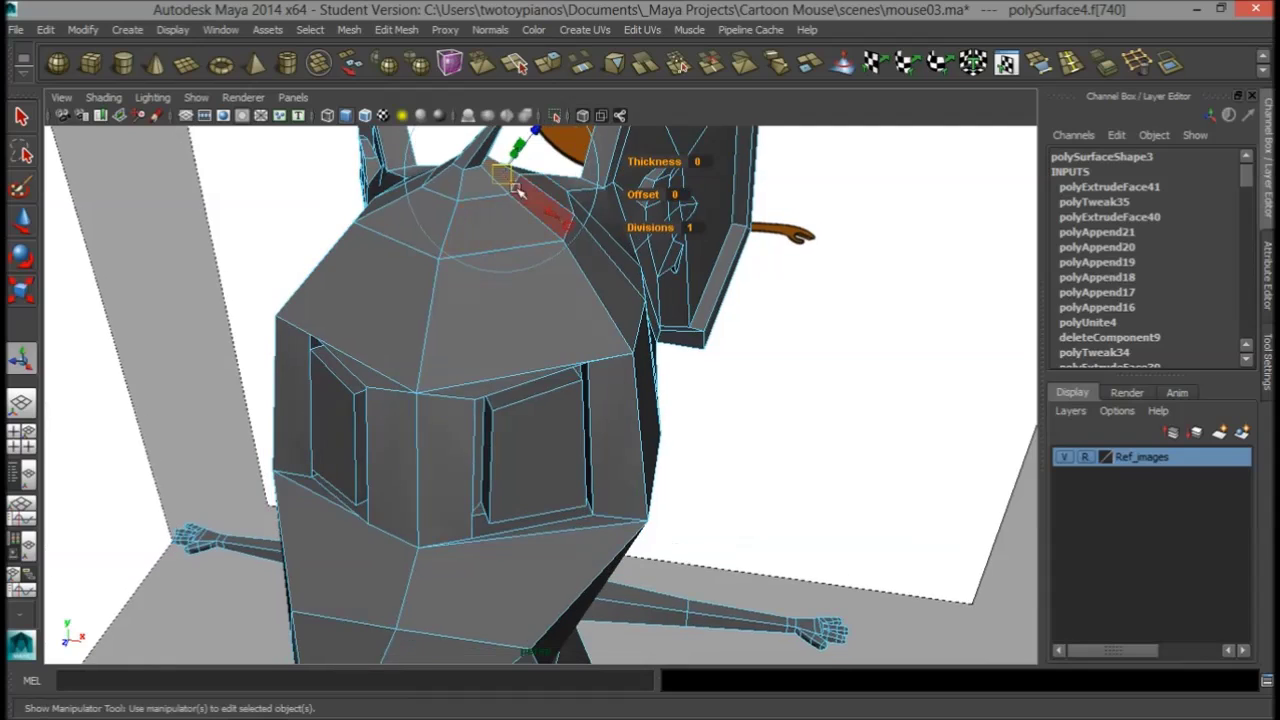
alt+middle_drag(537, 175, 529, 330)
drag(517, 287, 535, 249)
click(569, 345)
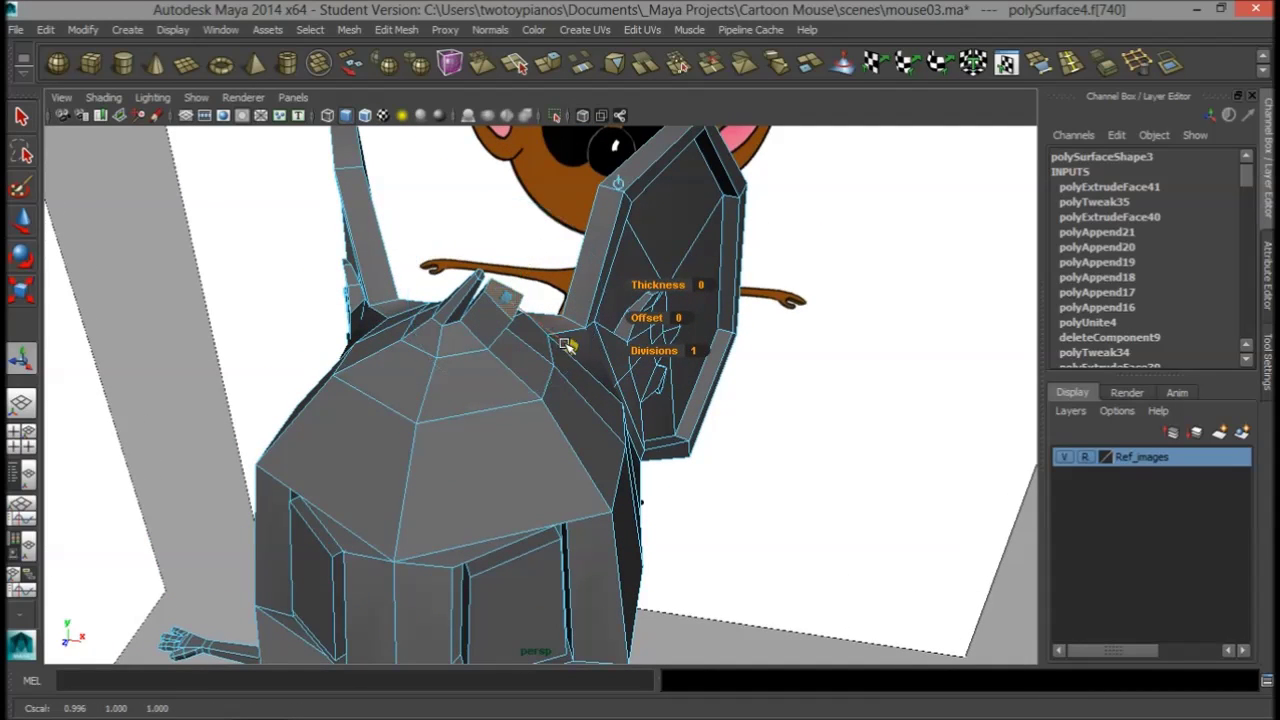
drag(506, 297, 469, 291)
- Fine-tune the size of the second tuft's end against the reference hair in the front view
key(space)
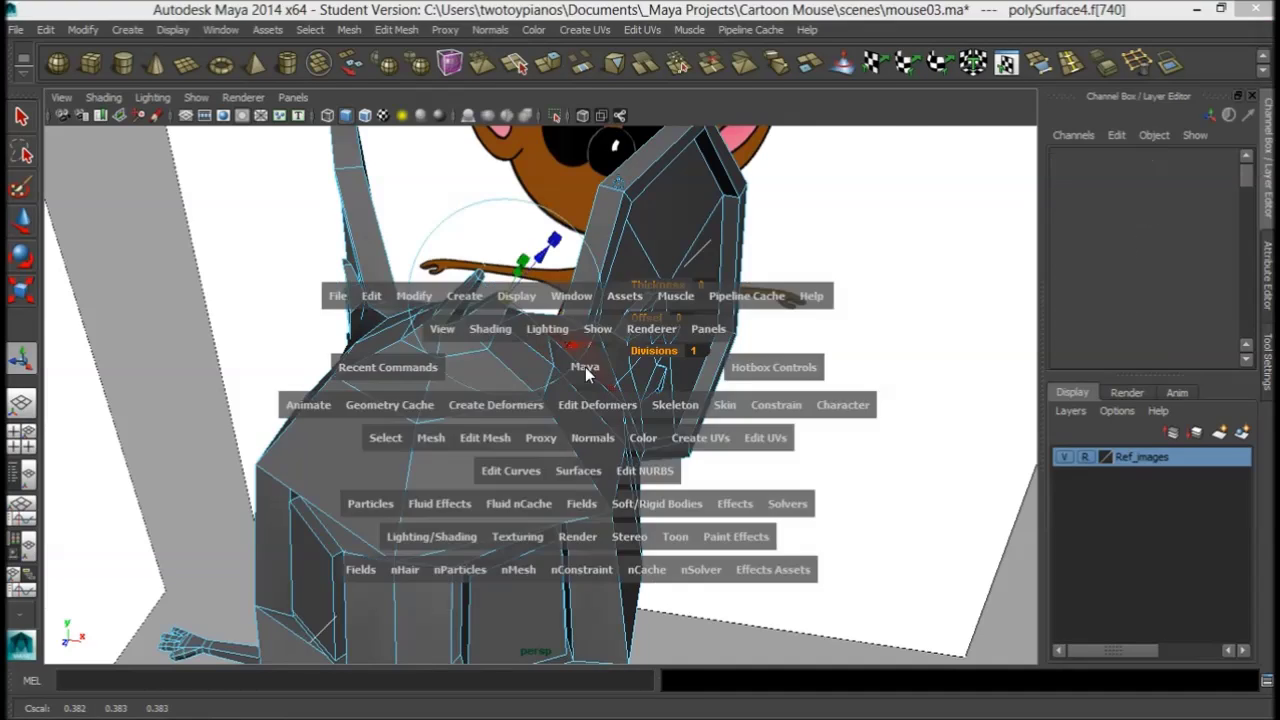
key(space)
alt+right_drag(648, 448, 662, 450)
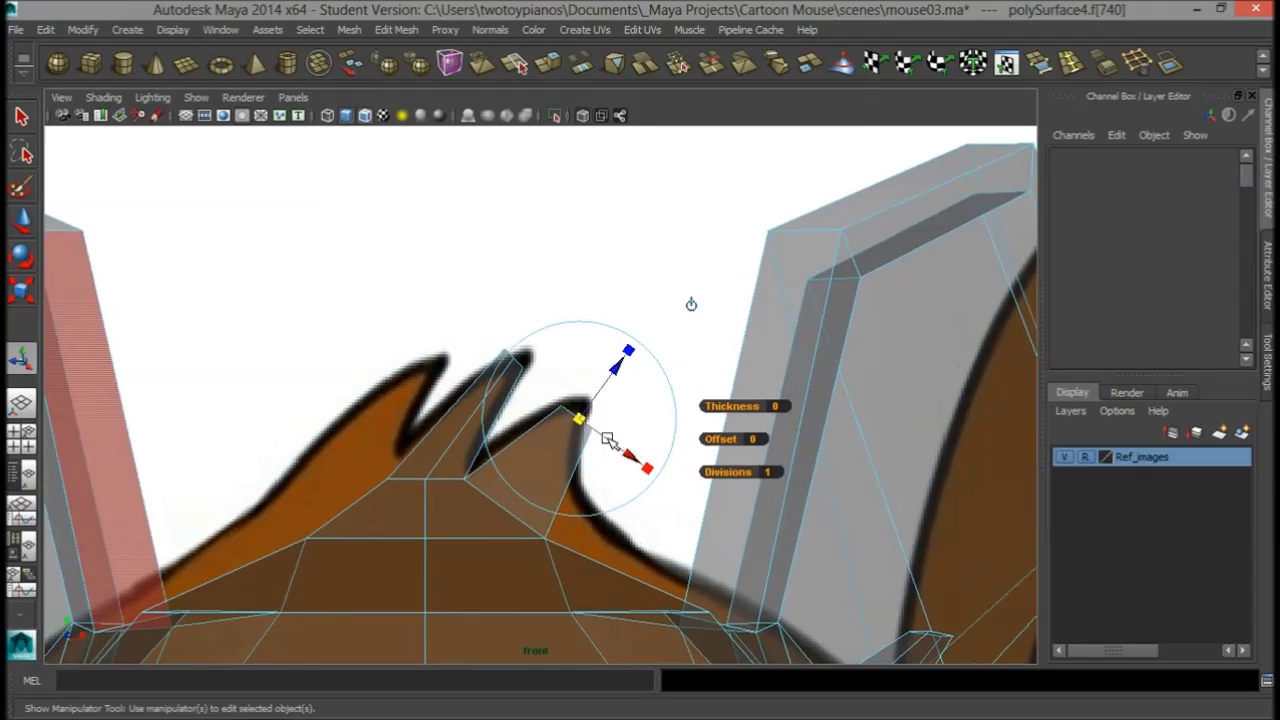
drag(579, 418, 566, 413)
key(w)
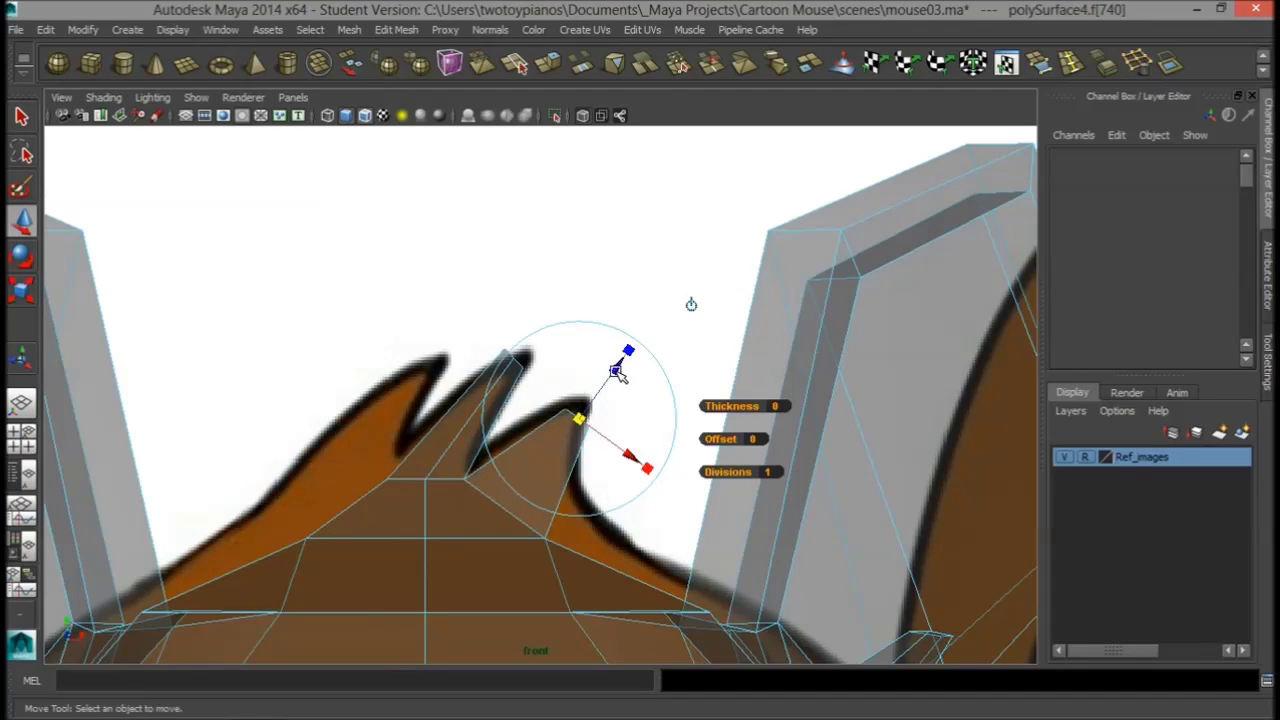
alt+drag(620, 364, 651, 457)
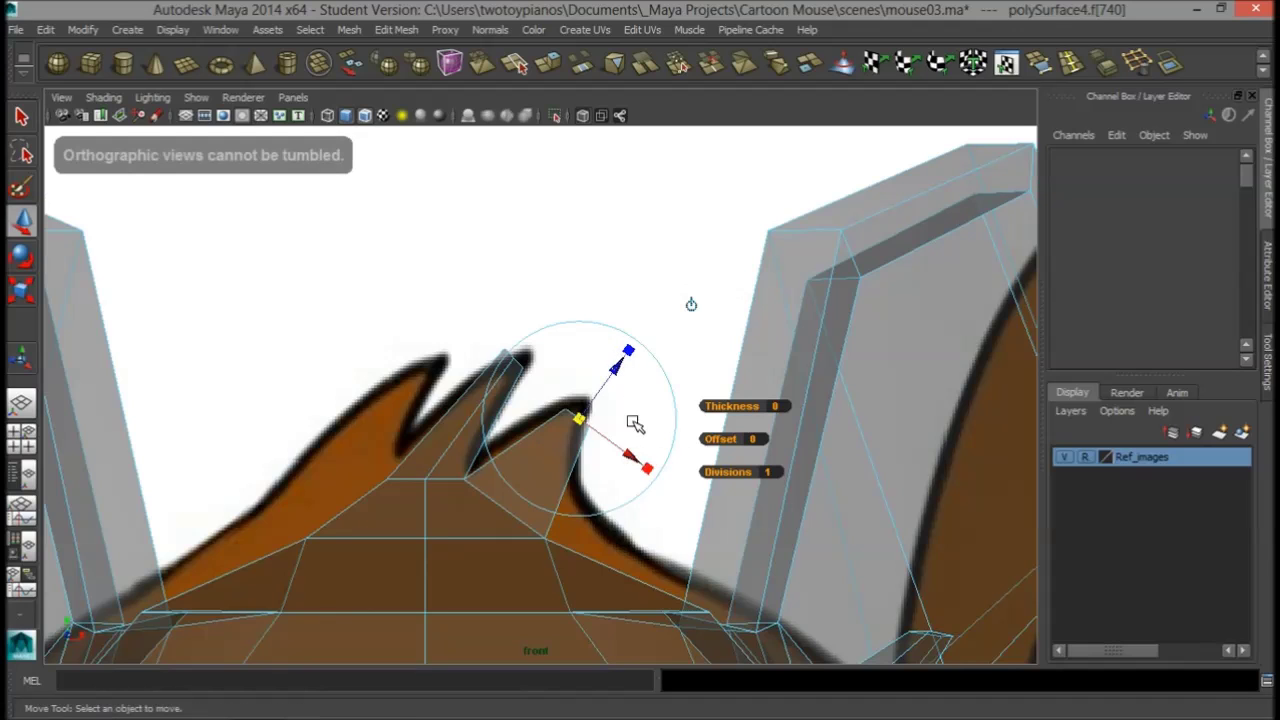
- Select the second tuft's end face in the perspective view and adjust its scale
key(space)
key(space)
alt+drag(795, 263, 646, 401)
alt+right_drag(646, 402, 717, 420)
alt+drag(717, 420, 506, 423)
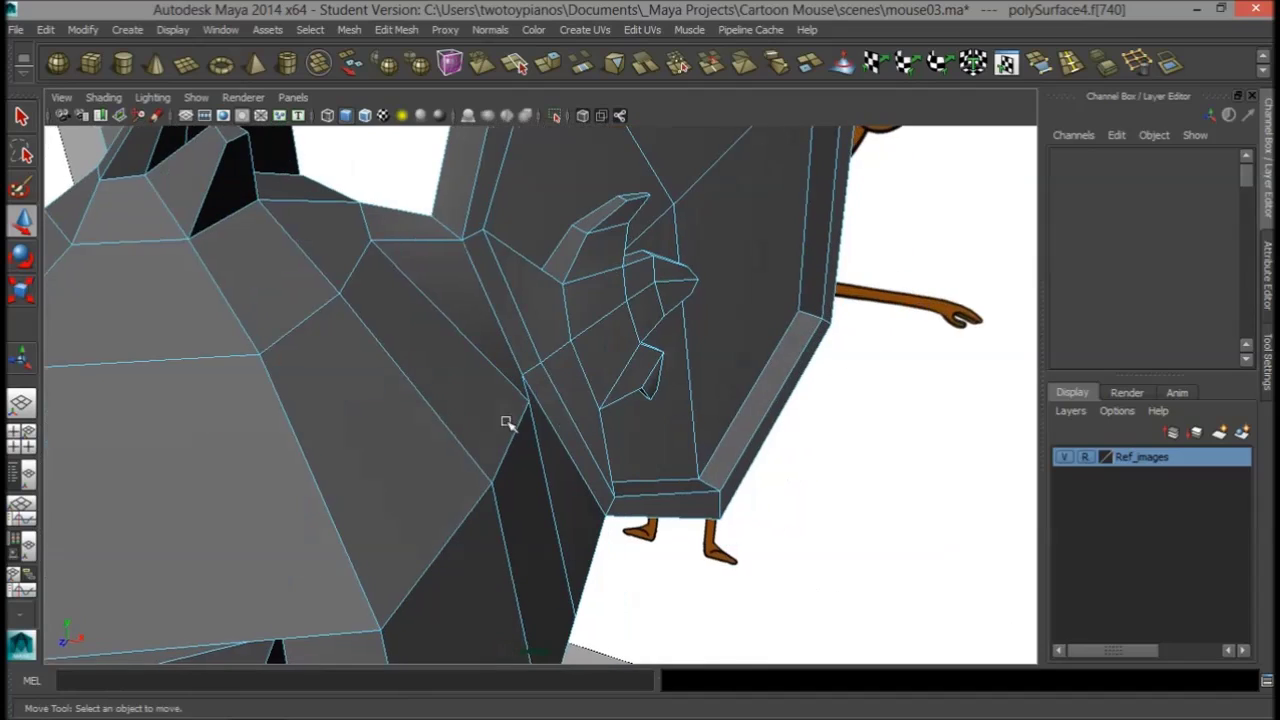
click(232, 135)
alt+middle_drag(245, 160, 372, 288)
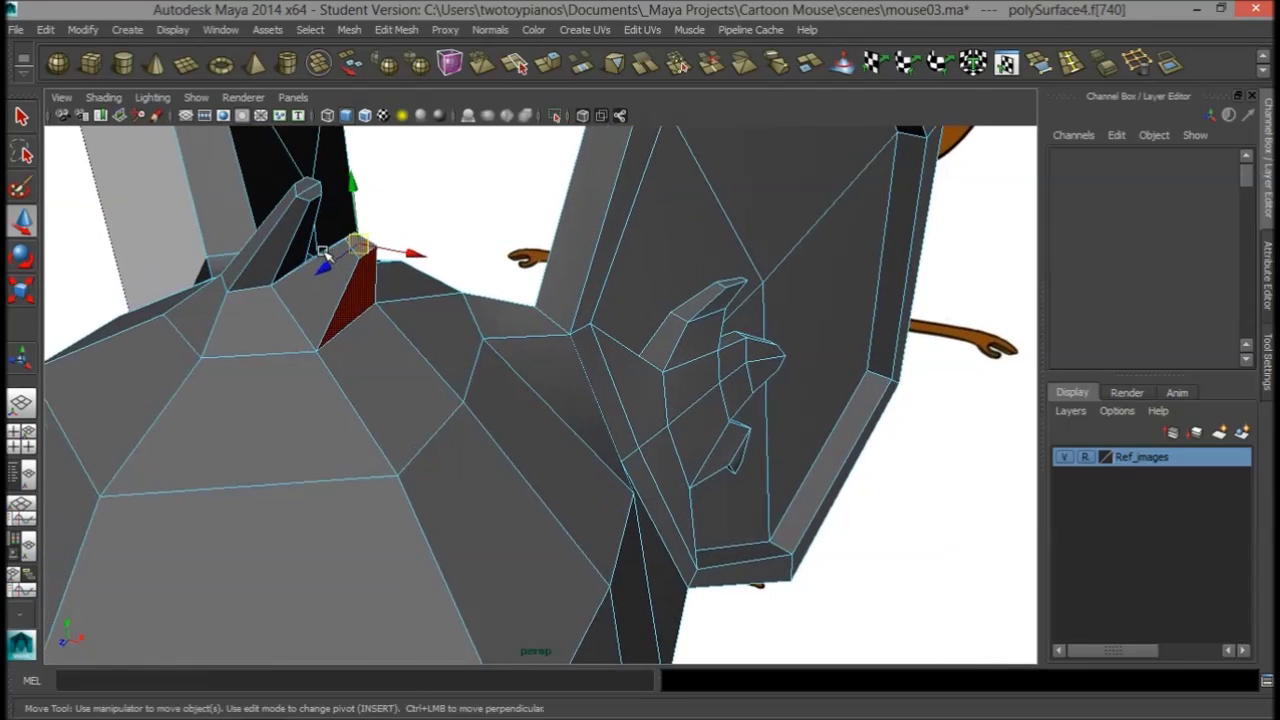
key(f)
alt+right_drag(580, 334, 461, 341)
alt+drag(460, 340, 465, 345)
key(r)
drag(540, 392, 540, 396)
- Move the second tuft's end face onto the reference hair tip in the front view, at about X 0.534, Y 6.039
key(w)
key(space)
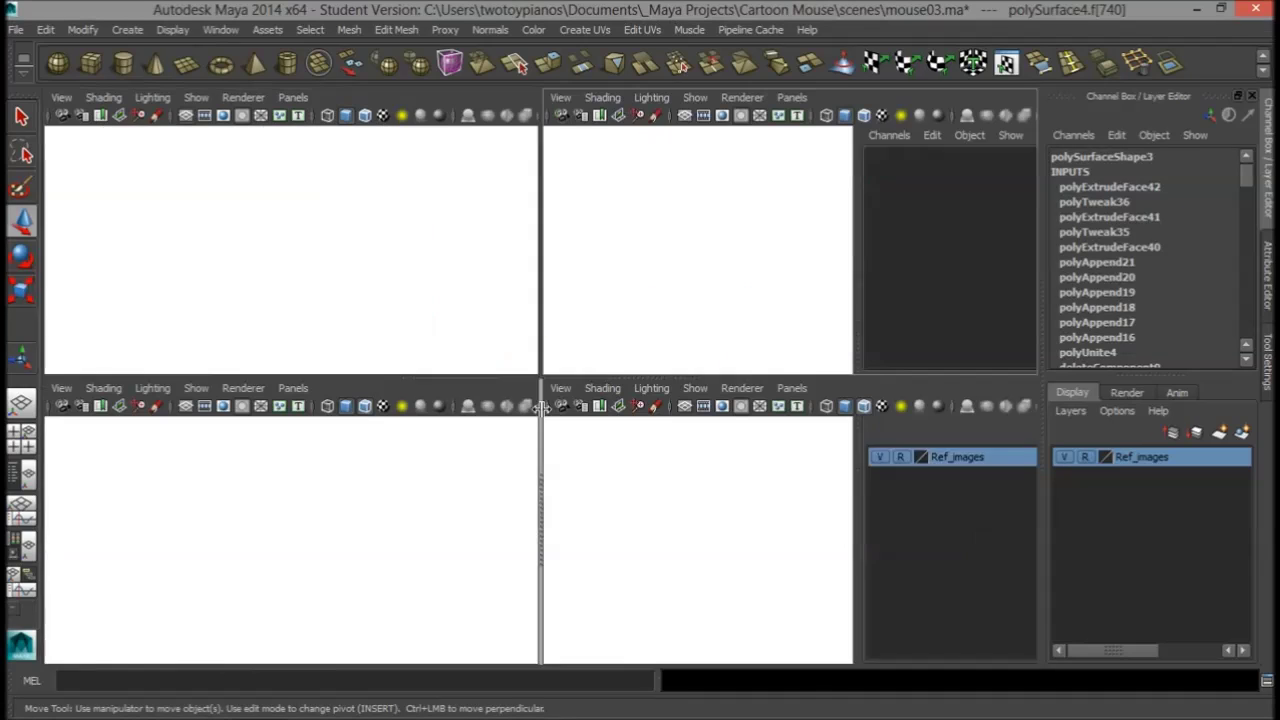
key(space)
drag(579, 418, 583, 405)
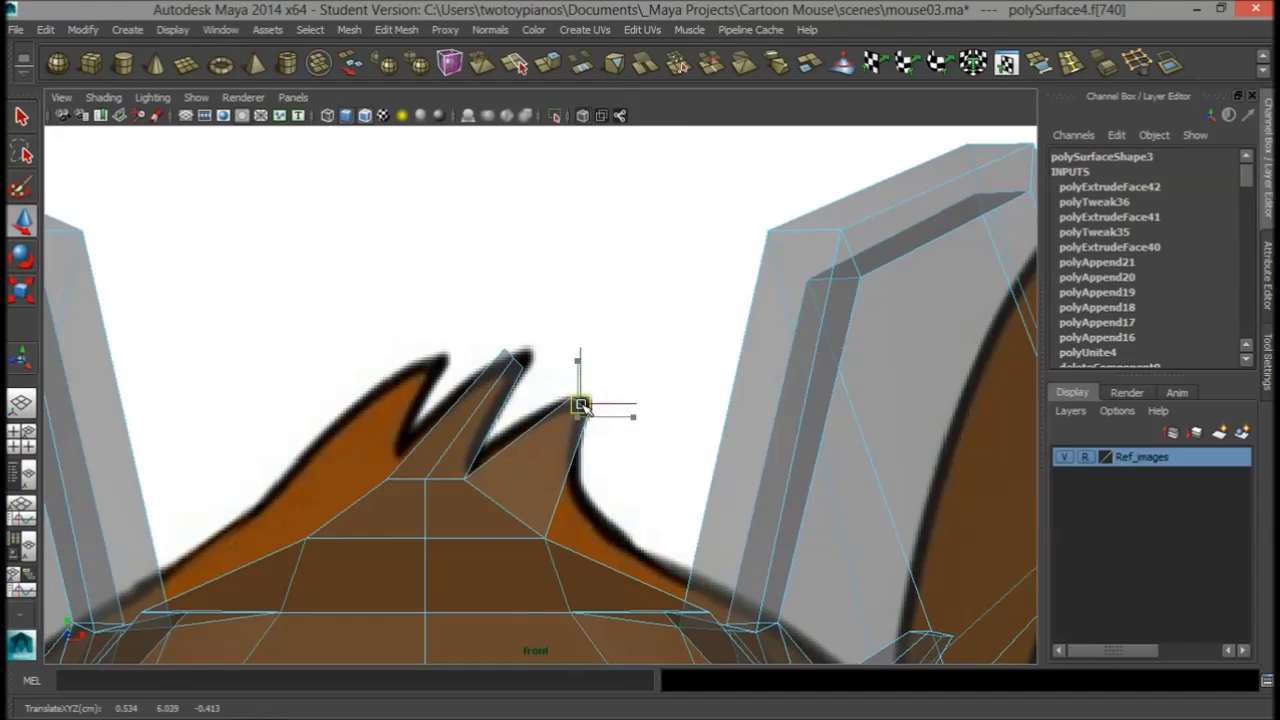
- Extrude the head face on the opposite side of the middle tuft outward and scale its end uniformly to about 0.317
key(space)
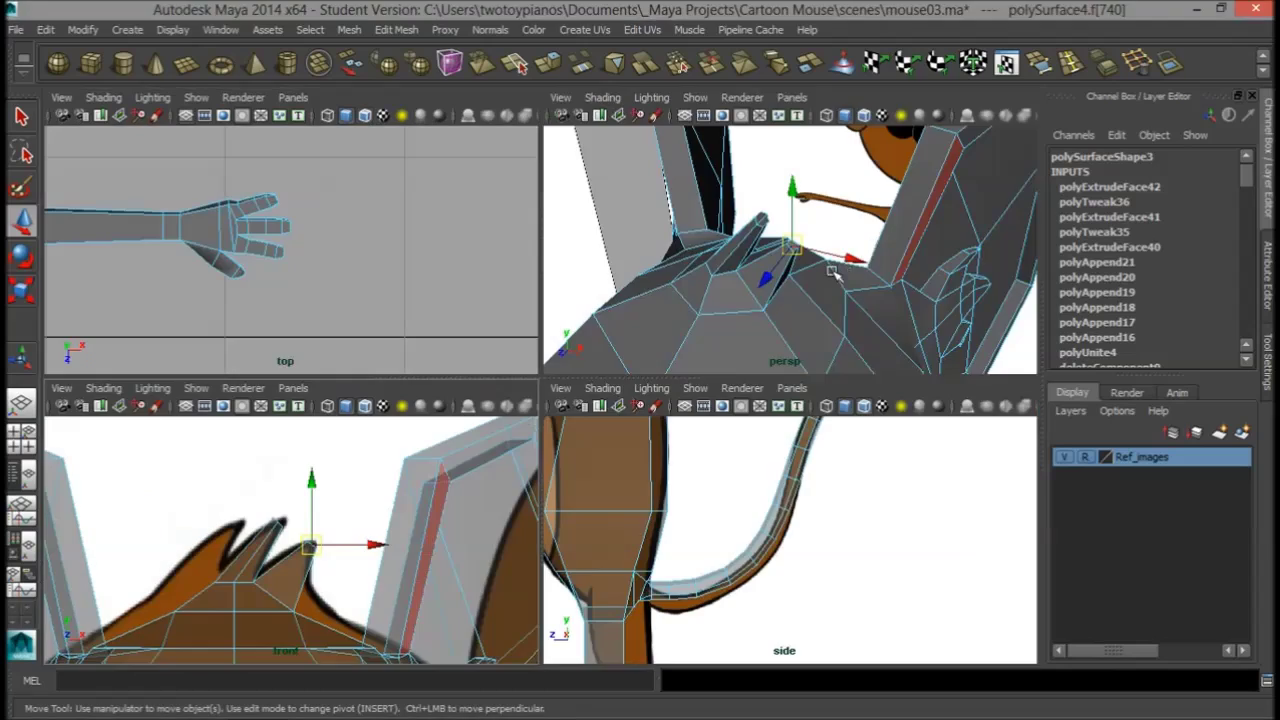
key(space)
alt+drag(709, 306, 612, 370)
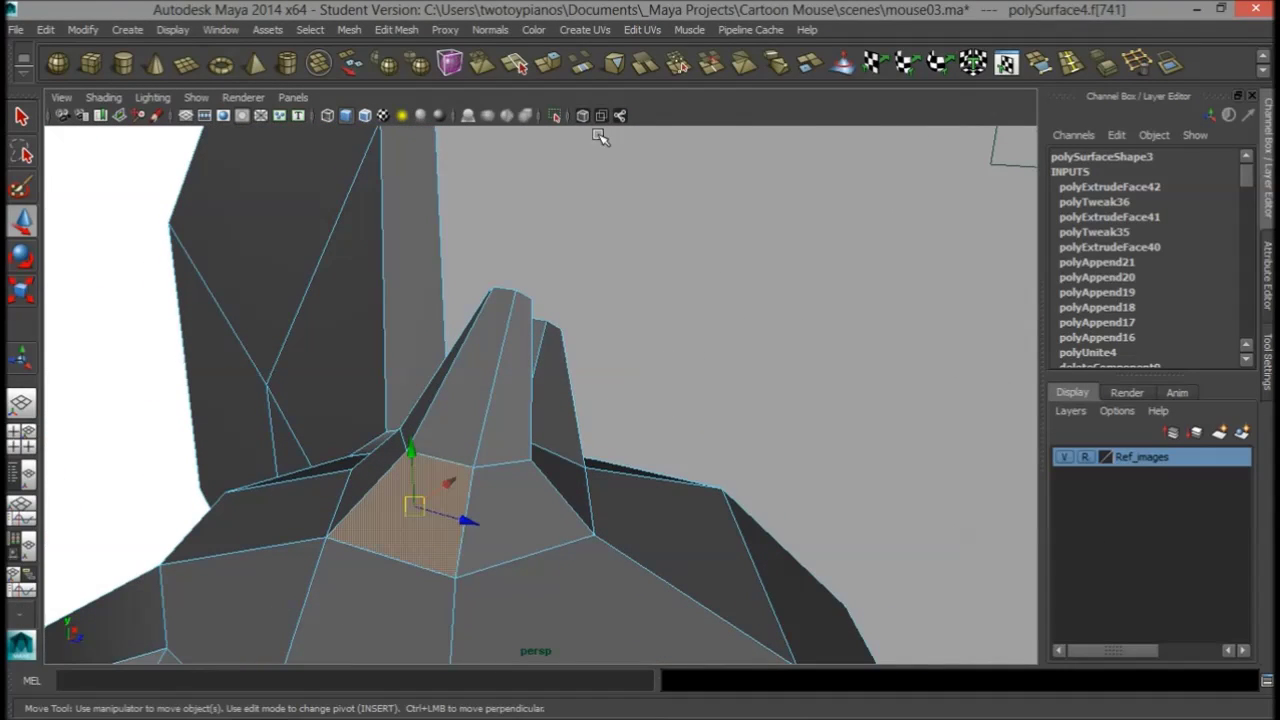
click(548, 64)
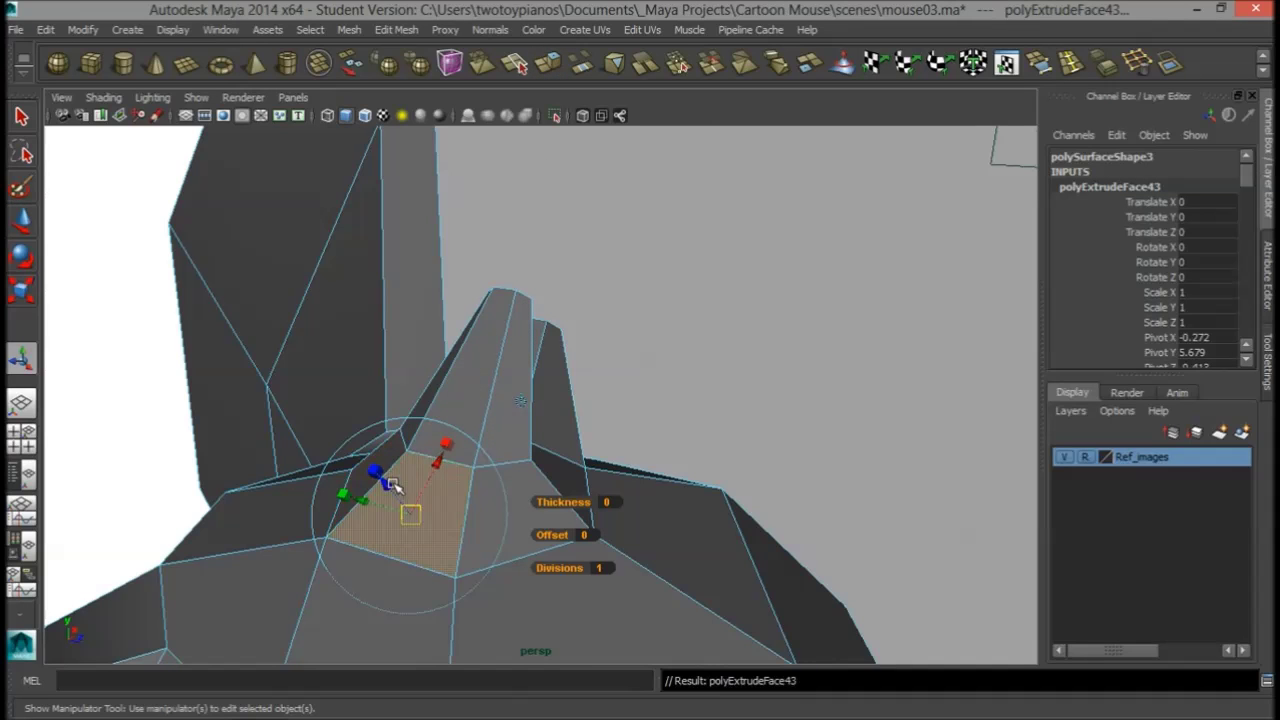
drag(392, 485, 297, 380)
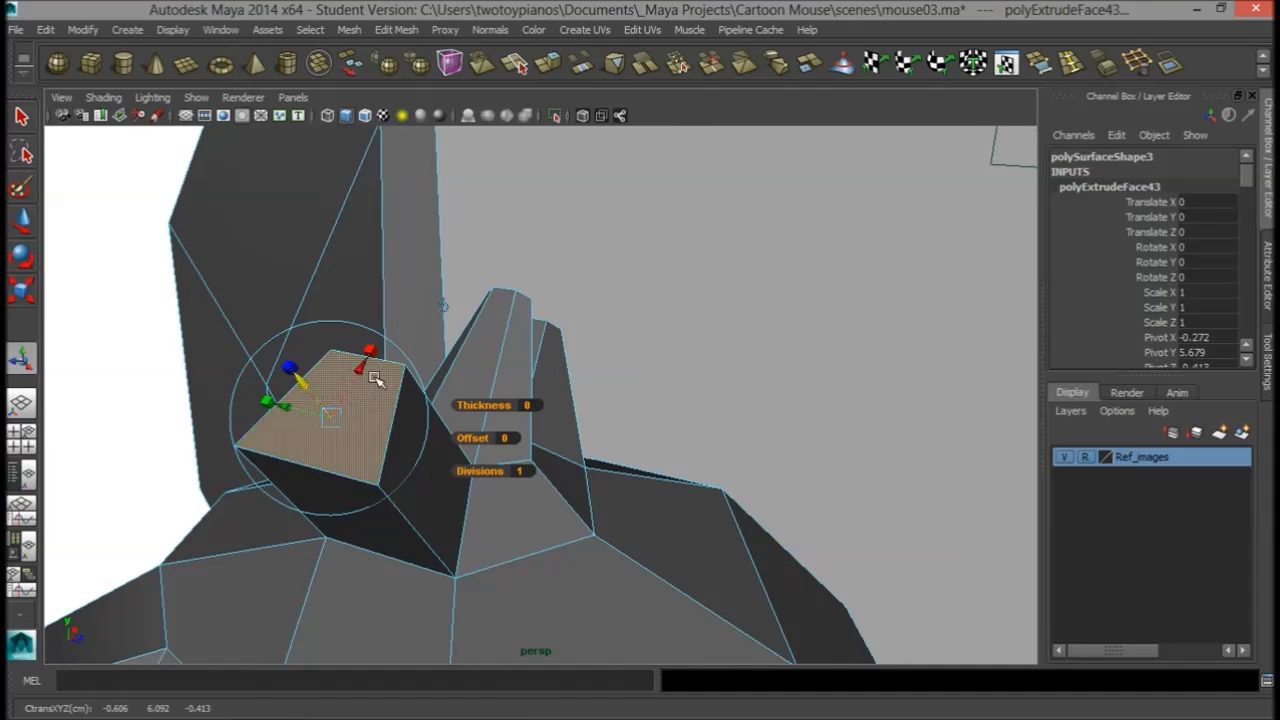
drag(338, 420, 298, 423)
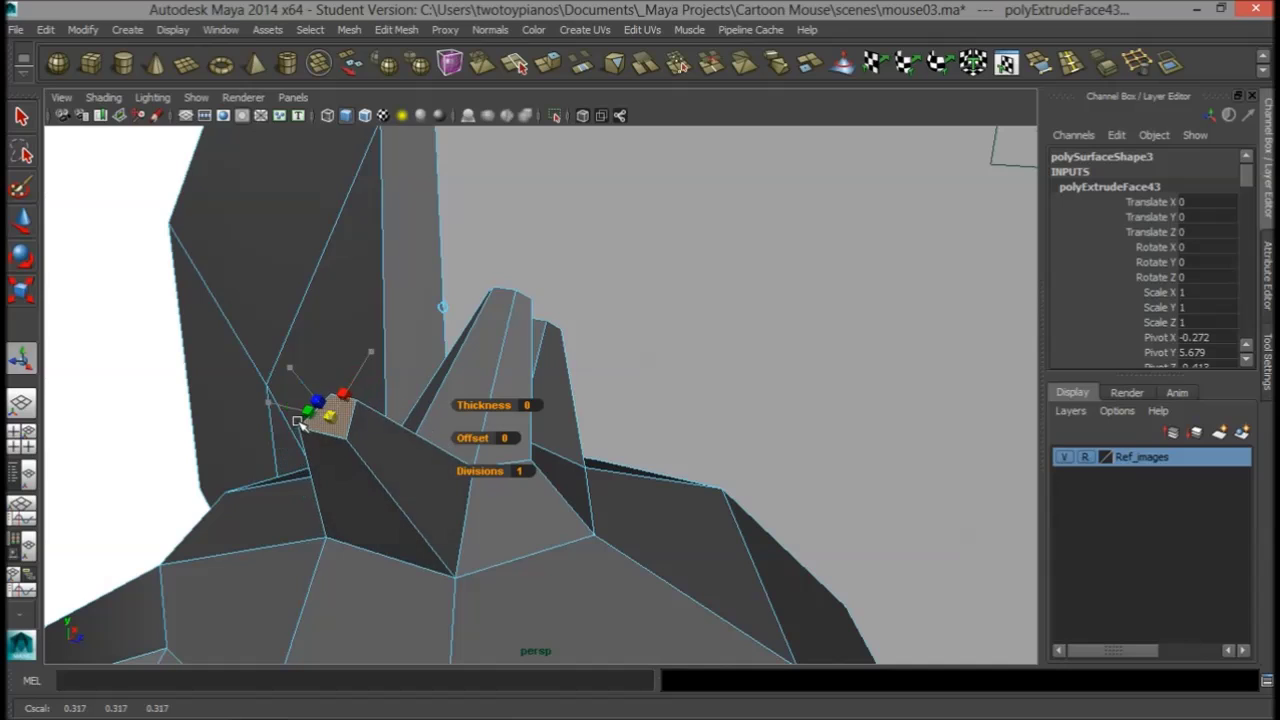
- Move the third tuft's end face onto the remaining reference hair tip in the front view and rotate it to follow the hair's slant
key(space)
key(space)
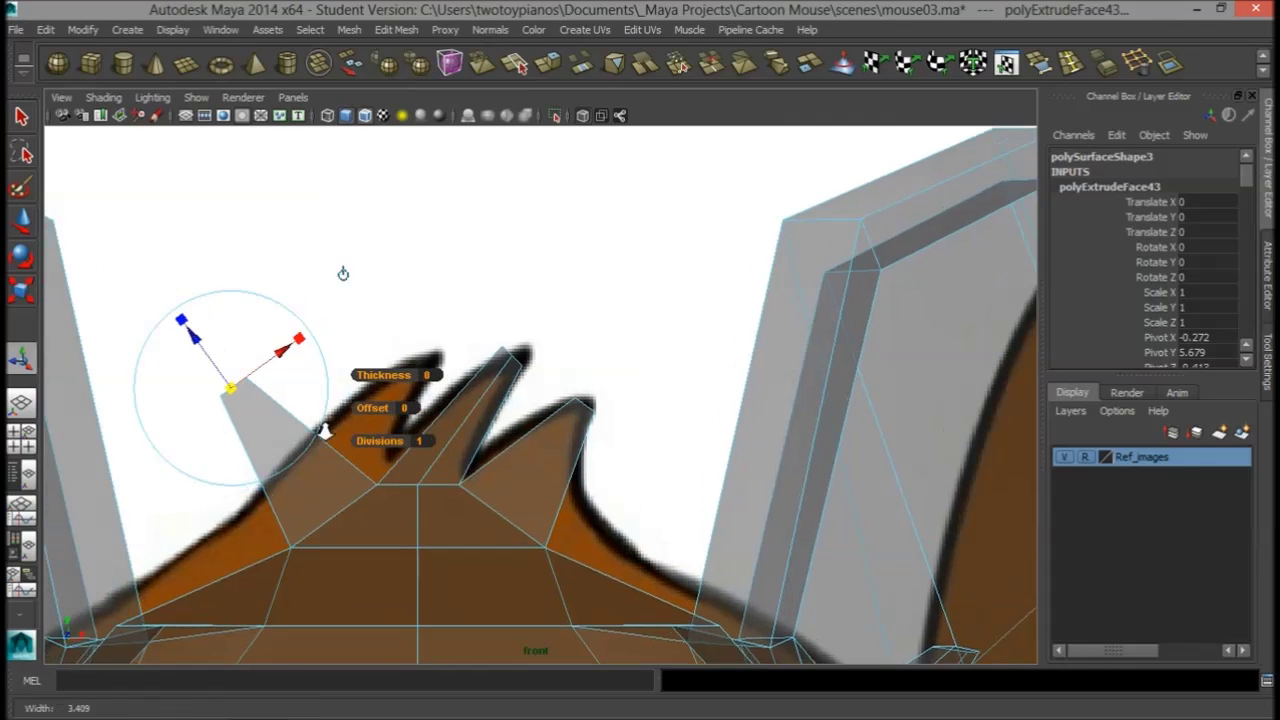
alt+middle_drag(367, 426, 495, 421)
key(w)
drag(357, 391, 514, 355)
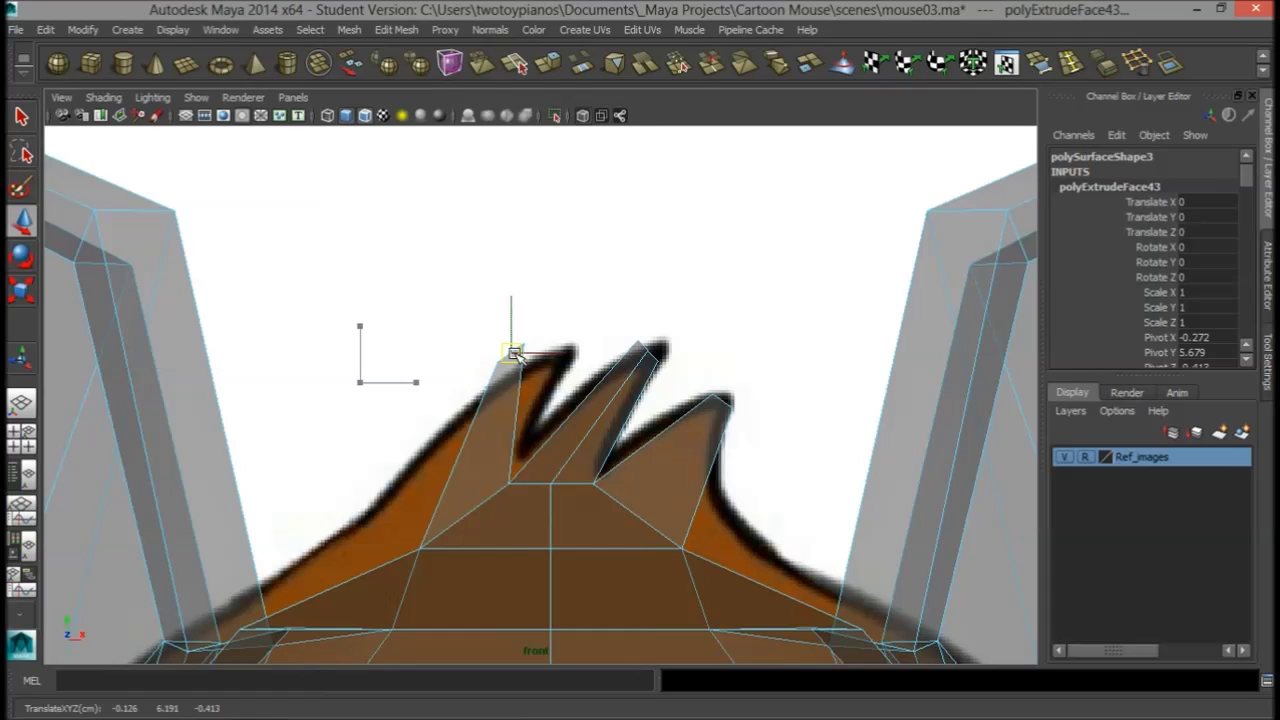
key(e)
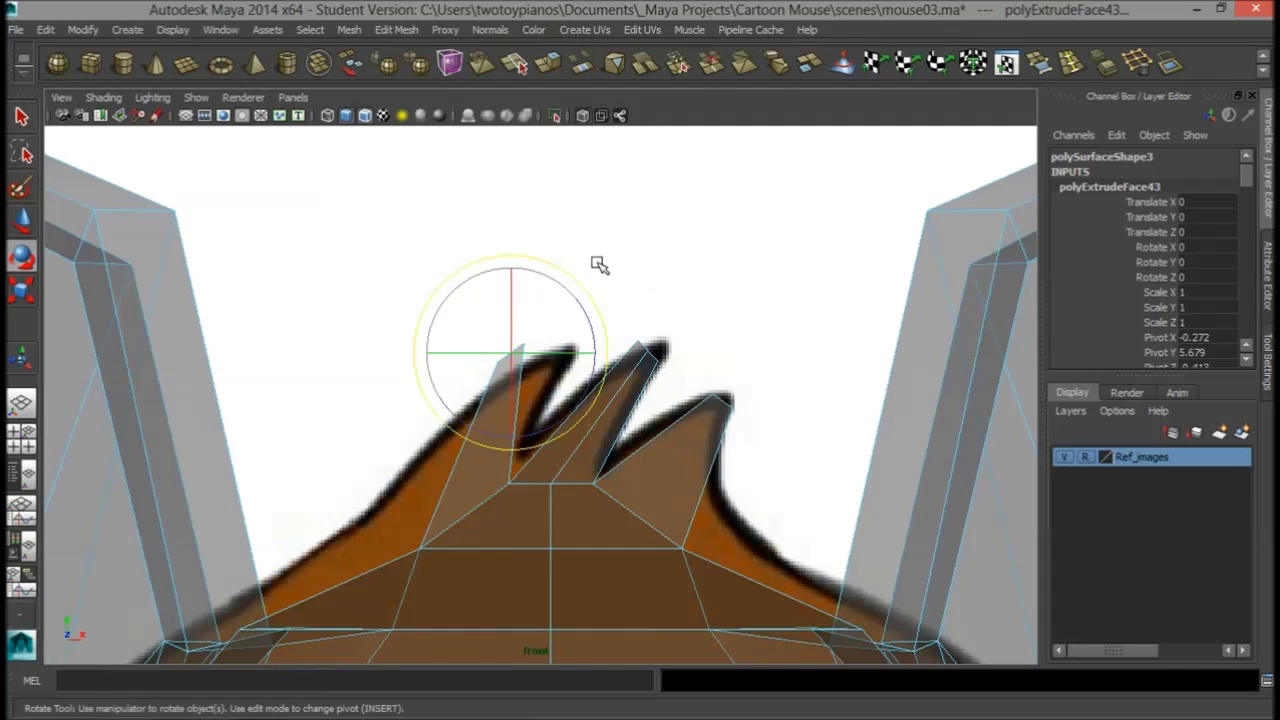
drag(592, 381, 557, 449)
key(w)
drag(510, 352, 549, 345)
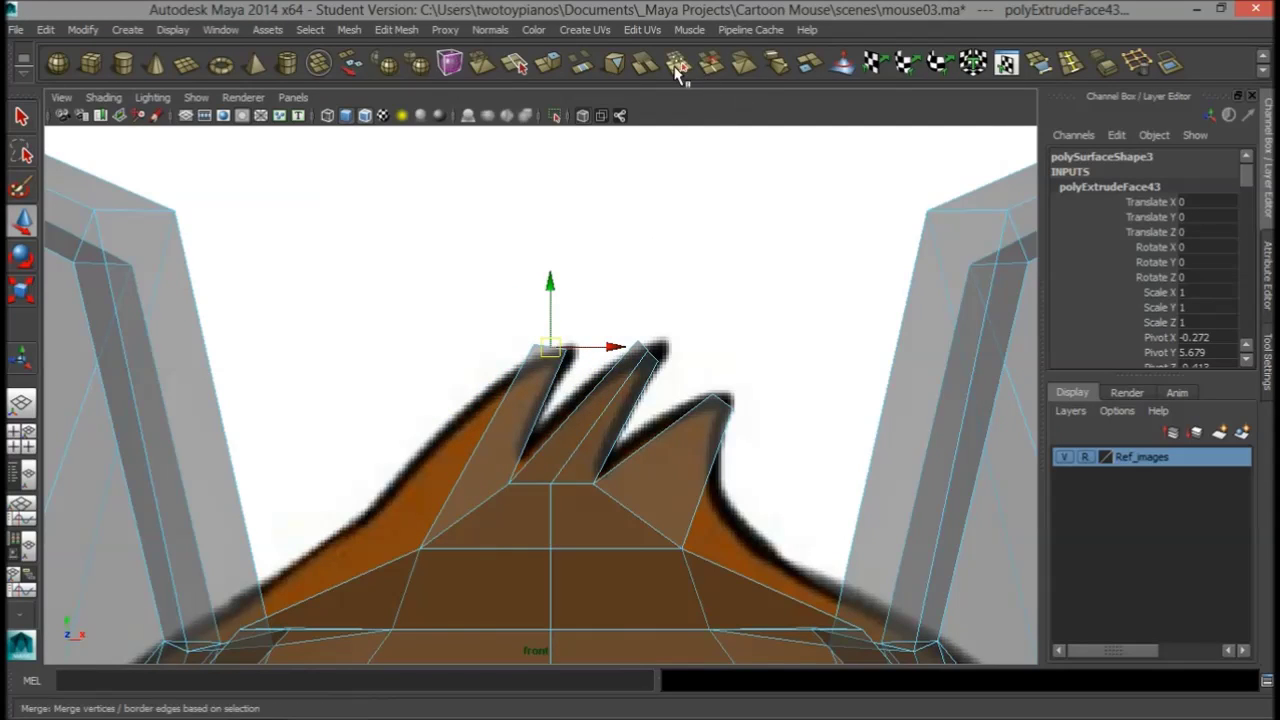
- Insert an edge loop midway along the tuft at the front-view centreline, scale it and move it to about X -0.187, Y 5.977
click(1070, 62)
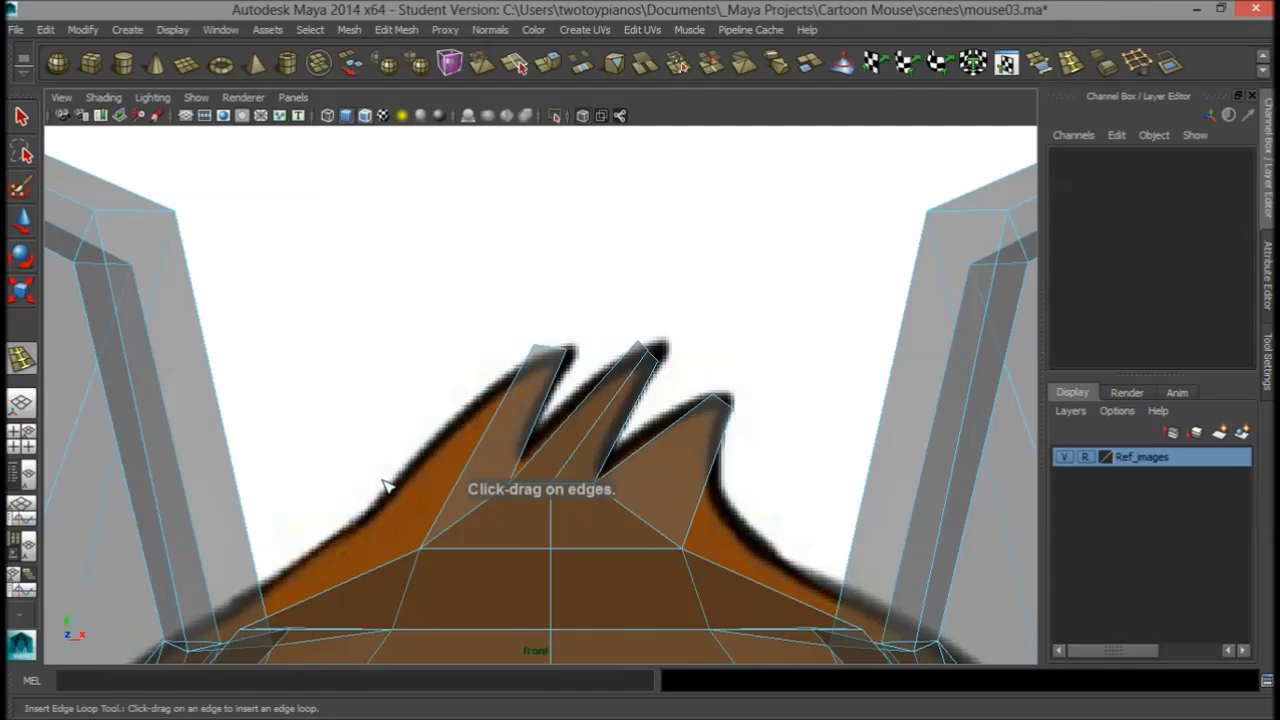
click(488, 443)
key(e)
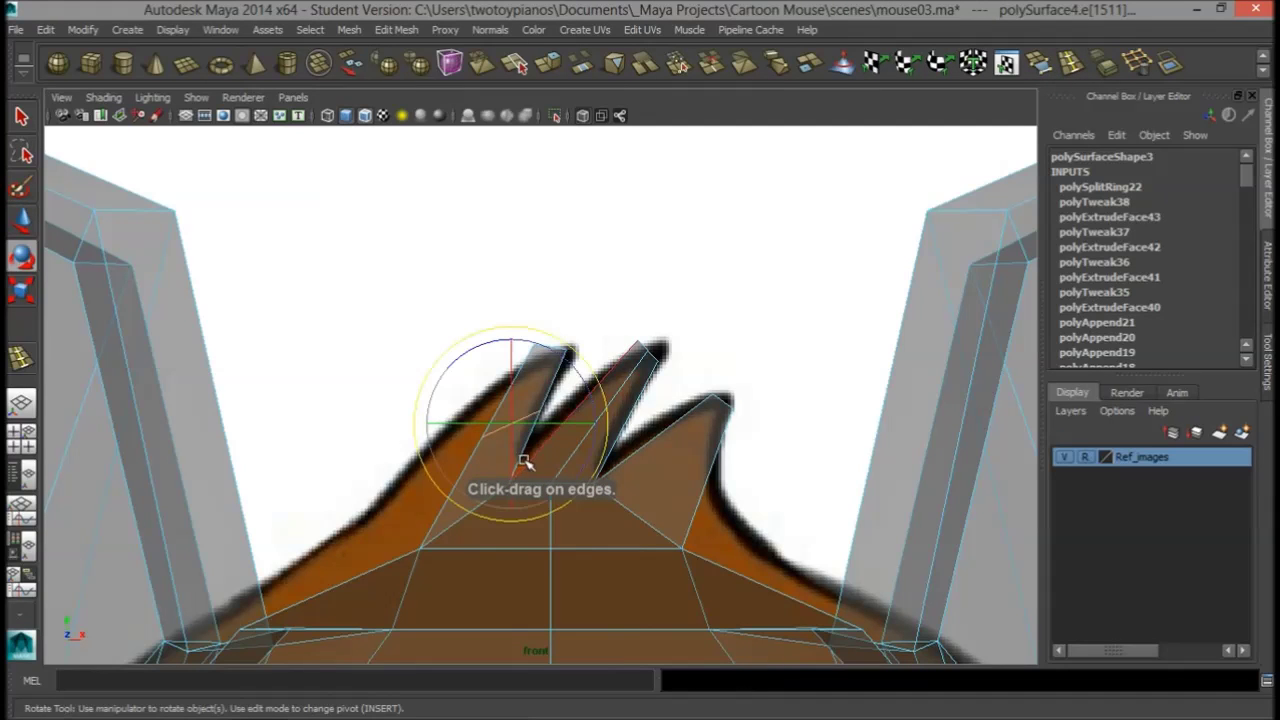
drag(527, 453, 570, 378)
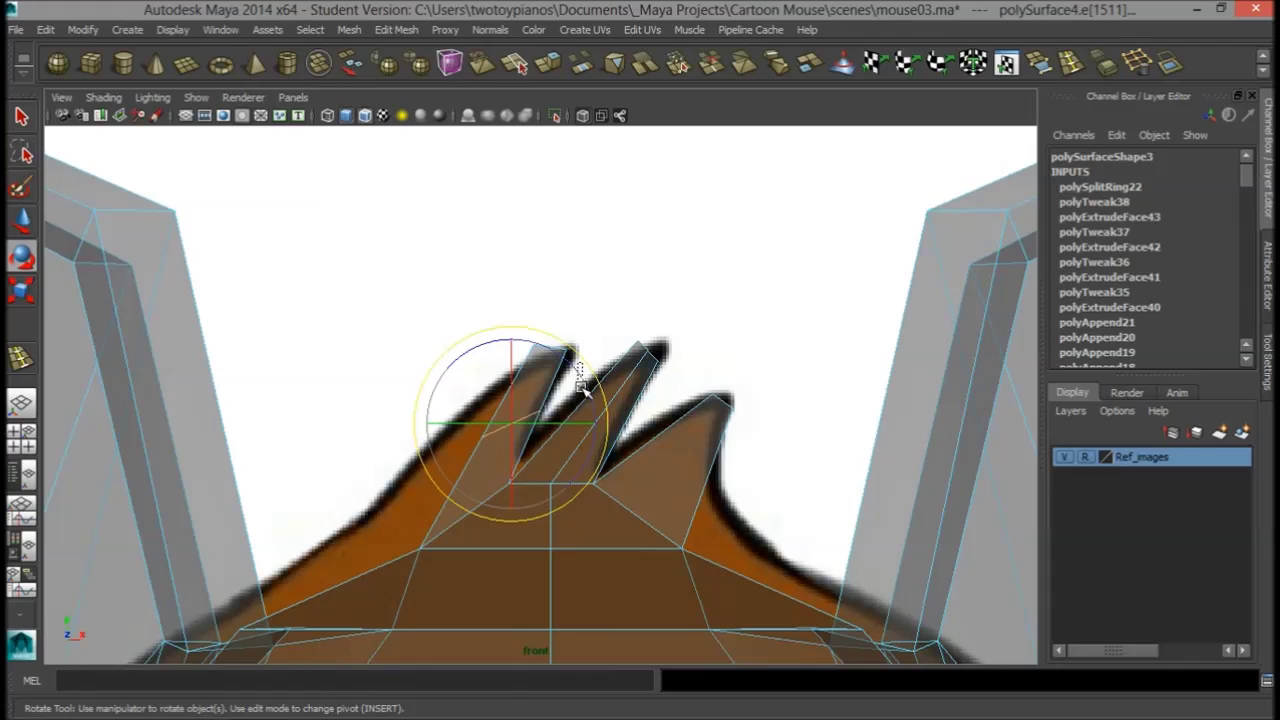
click(581, 388)
key(ctrl+z)
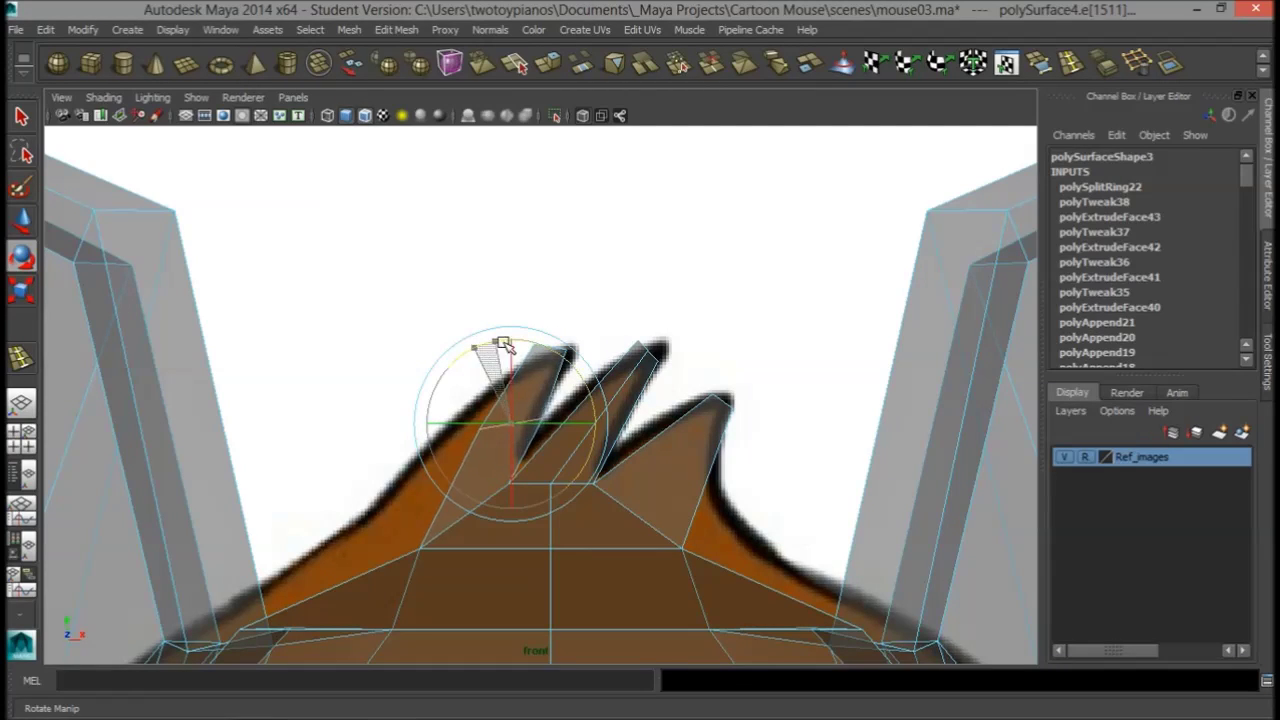
click(511, 360)
key(r)
mouse_move(511, 424)
mouse_down()
mouse_move(493, 425)
mouse_move(508, 424)
mouse_up()
key(w)
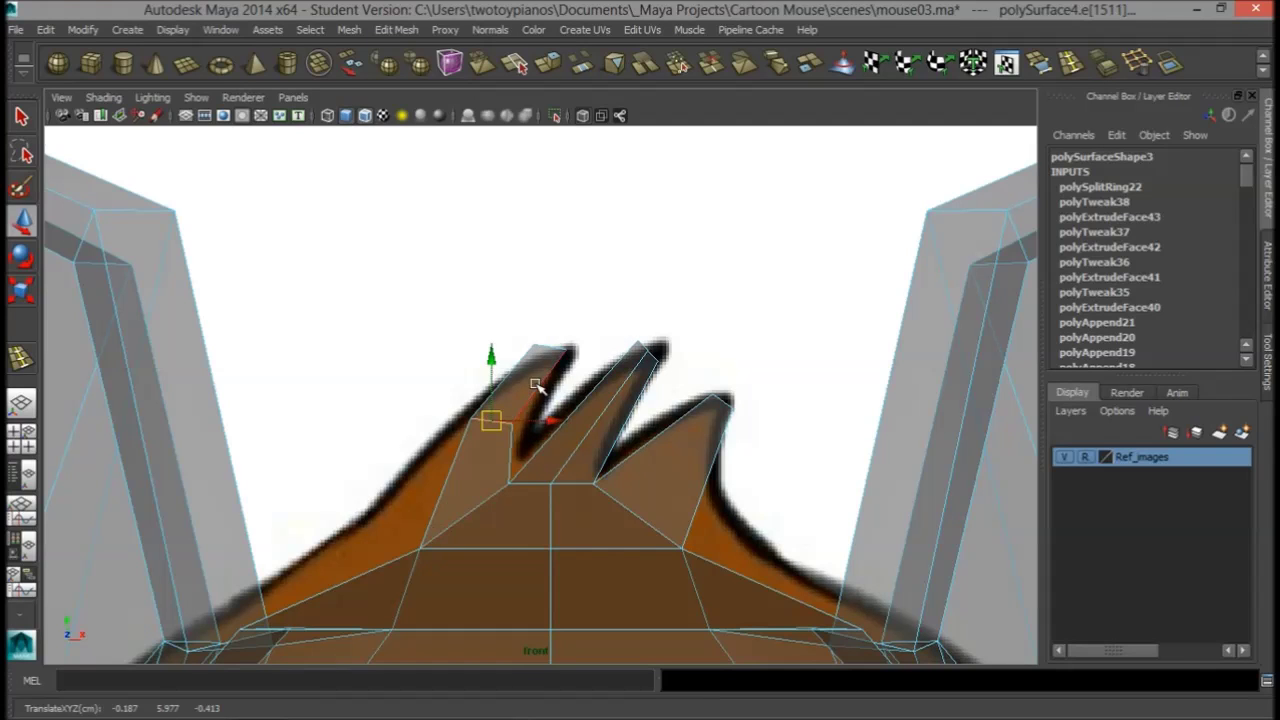
- Insert an edge loop midway along the middle tuft and move its tip vertices to about X 0.375, Y 6.194
click(1072, 62)
drag(628, 430, 645, 430)
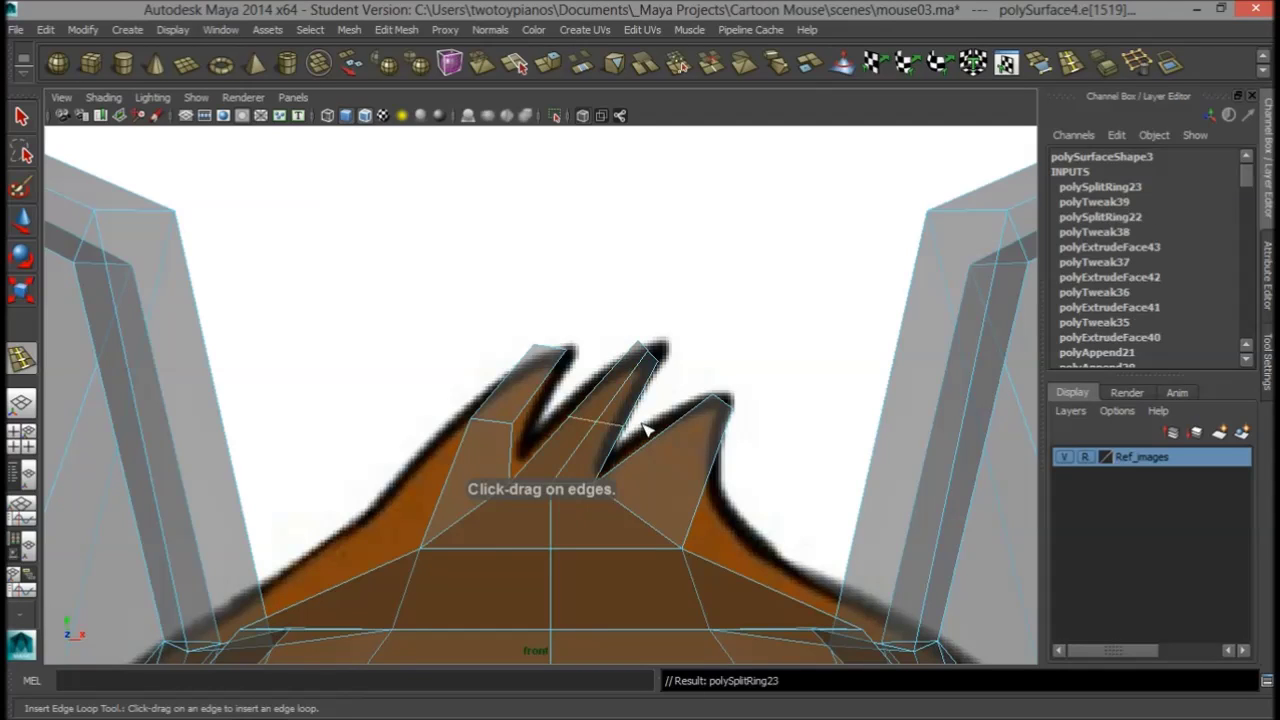
key(q)
right_drag(622, 379, 540, 306)
drag(697, 382, 668, 355)
key(w)
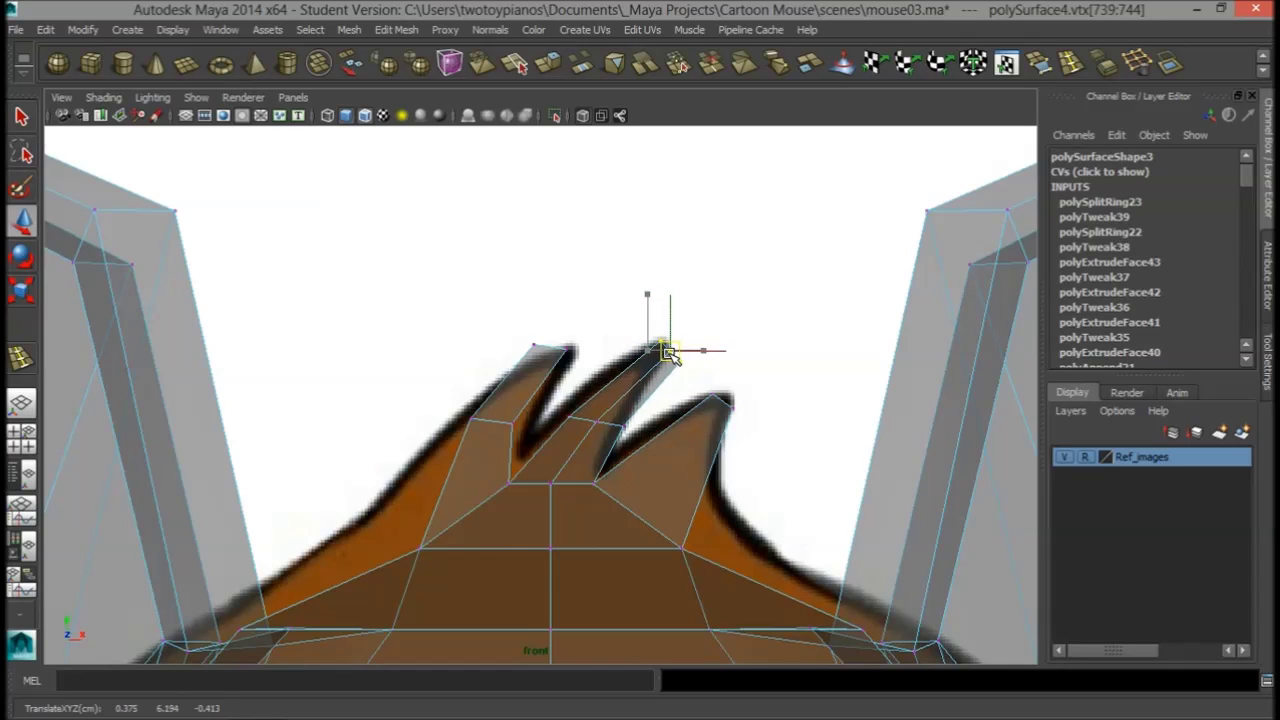
- Insert an edge loop midway along the lowest tuft and move its tip vertices to about X 0.593, Y 5.983
click(1092, 64)
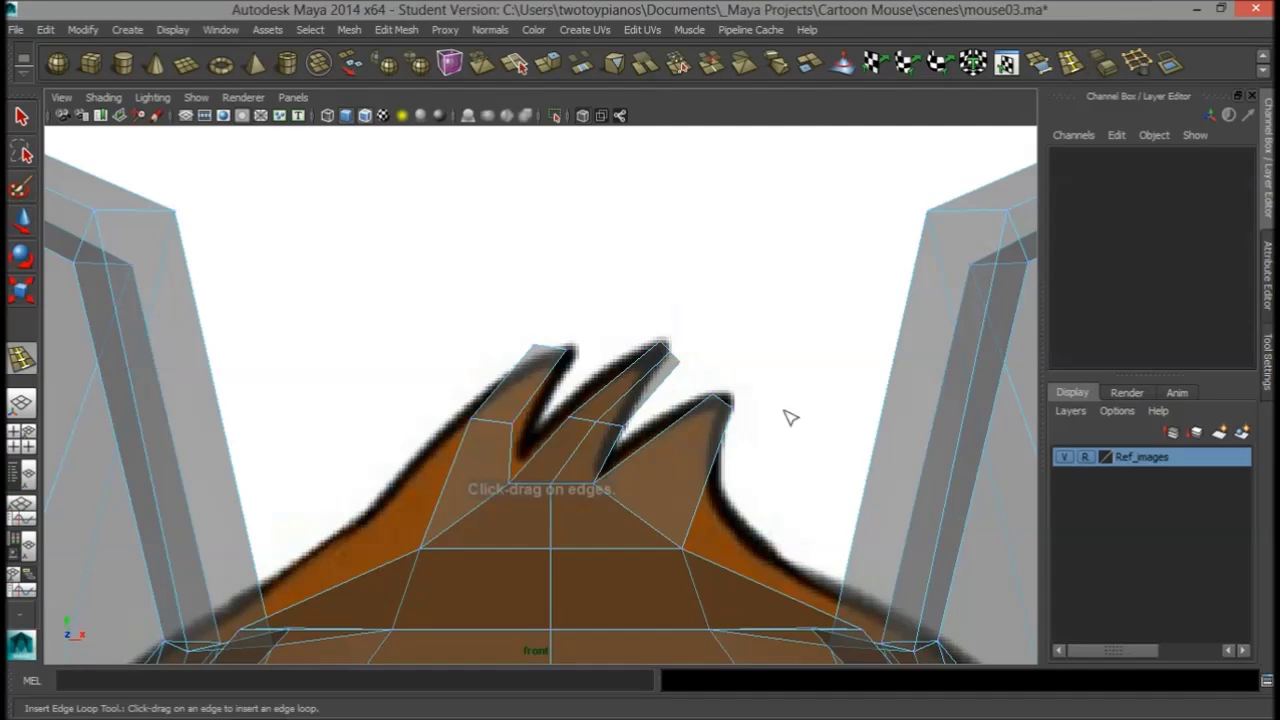
click(707, 500)
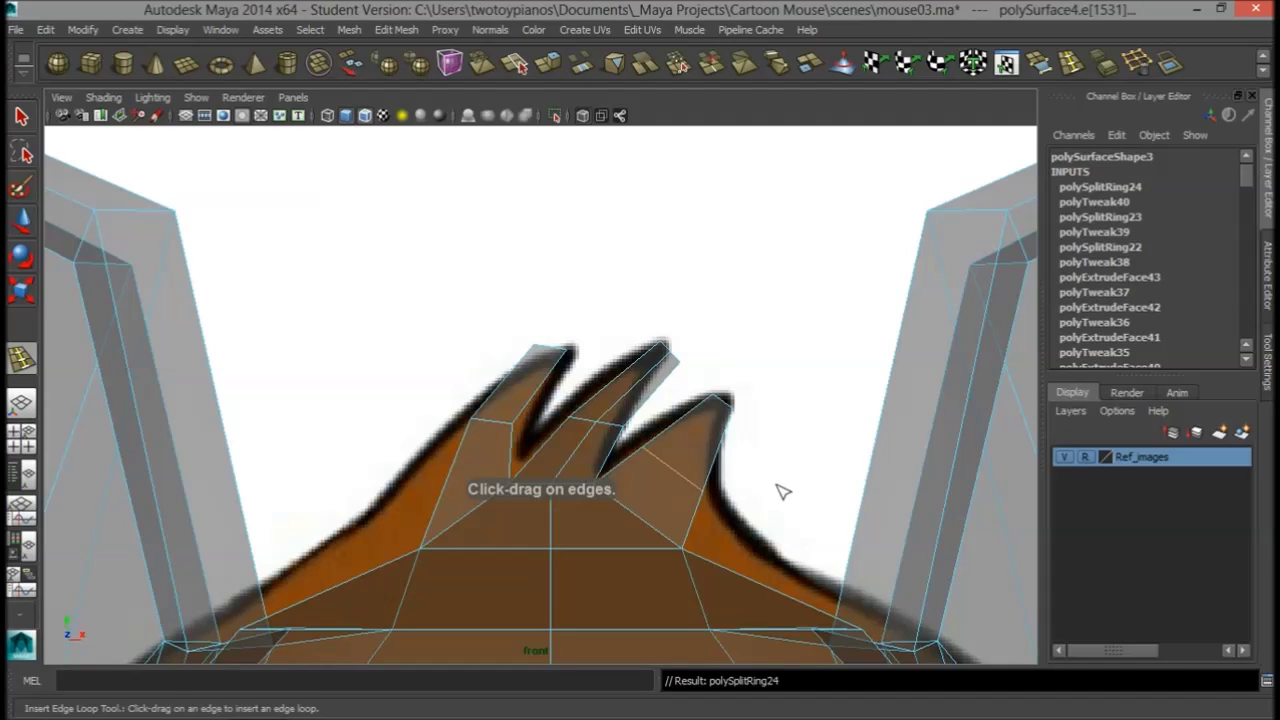
key(q)
right_drag(691, 307, 614, 306)
key(w)
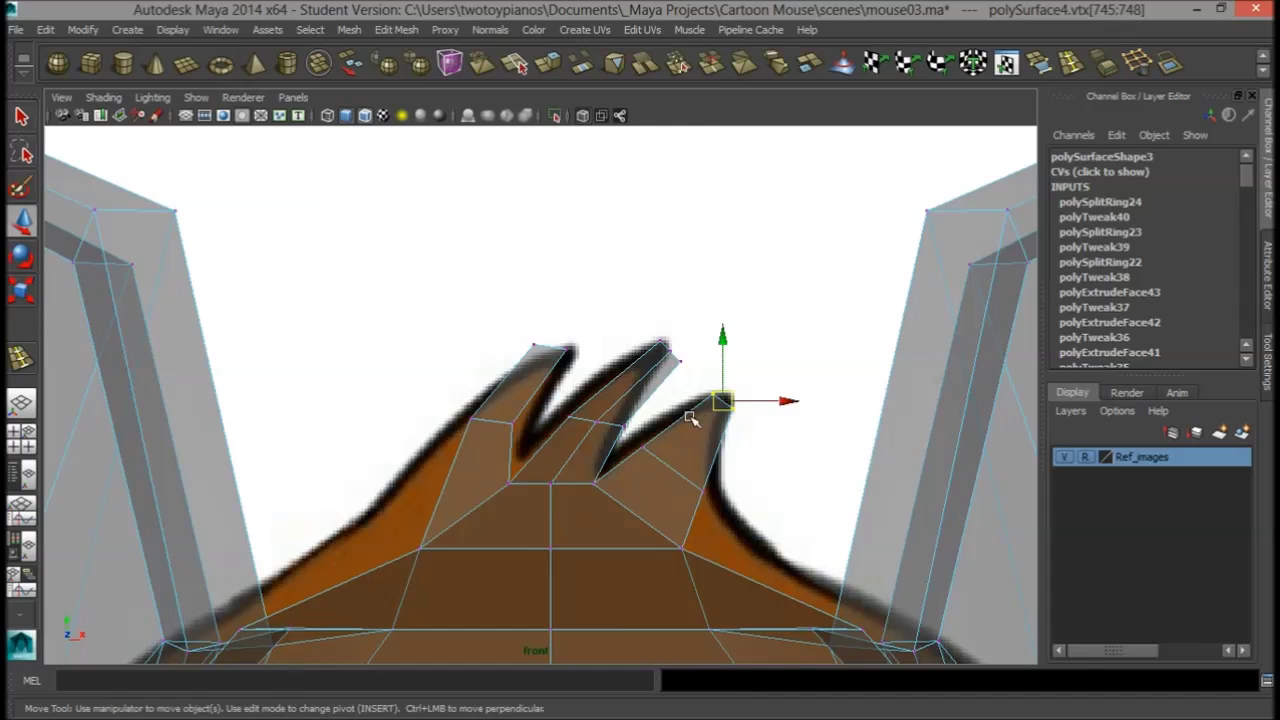
drag(722, 405, 740, 424)
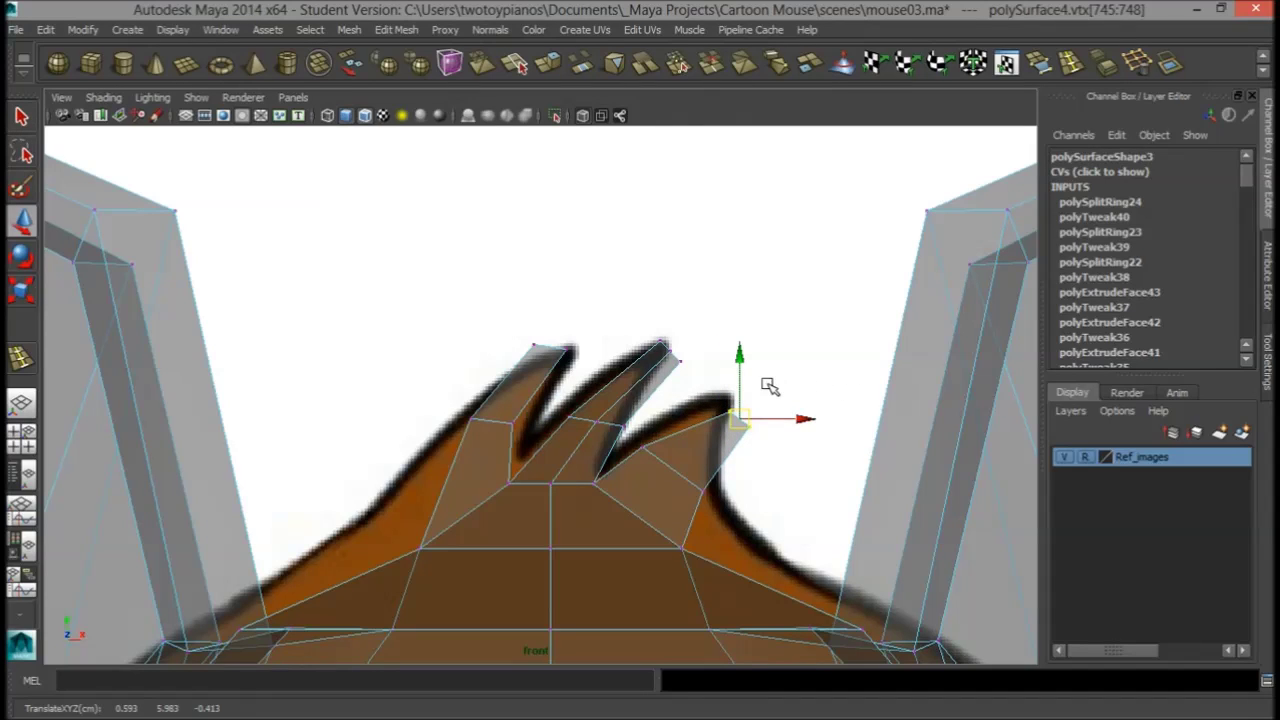
- Move the tip, mid and base vertices of the first tuft and the third tuft's outer base vertices toward the reference outline
drag(508, 325, 546, 342)
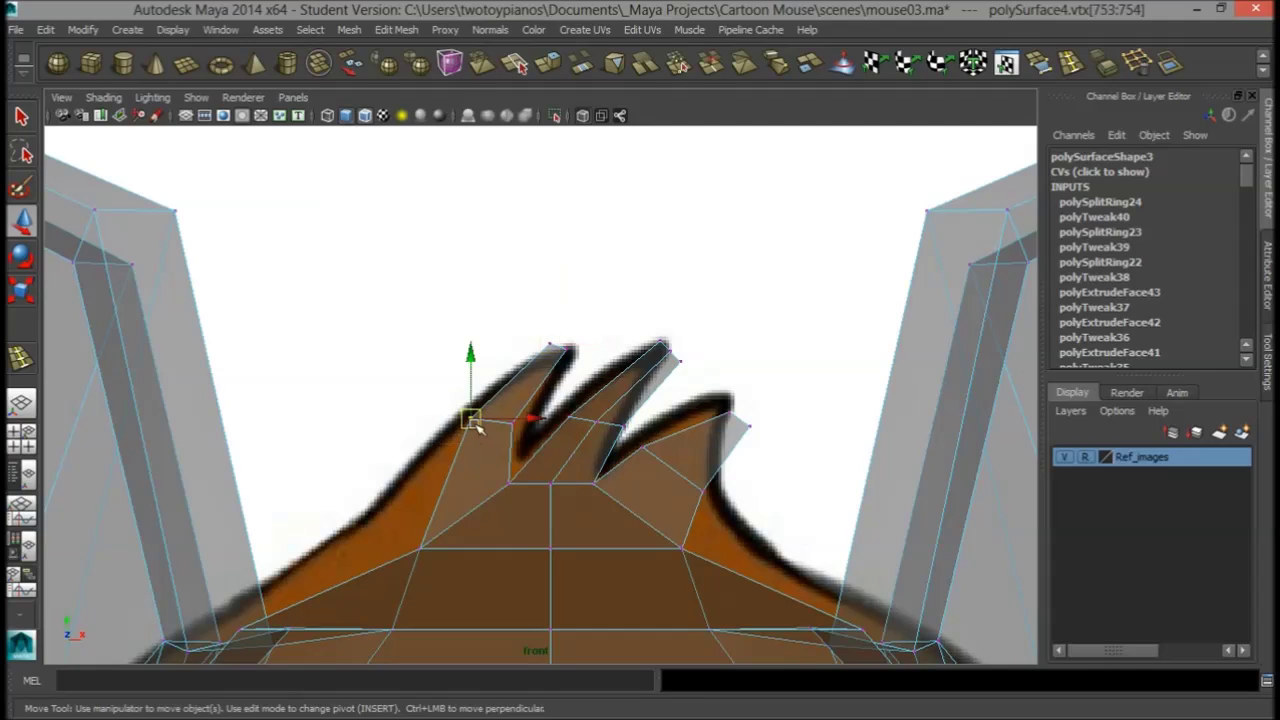
drag(478, 426, 464, 423)
drag(431, 560, 415, 545)
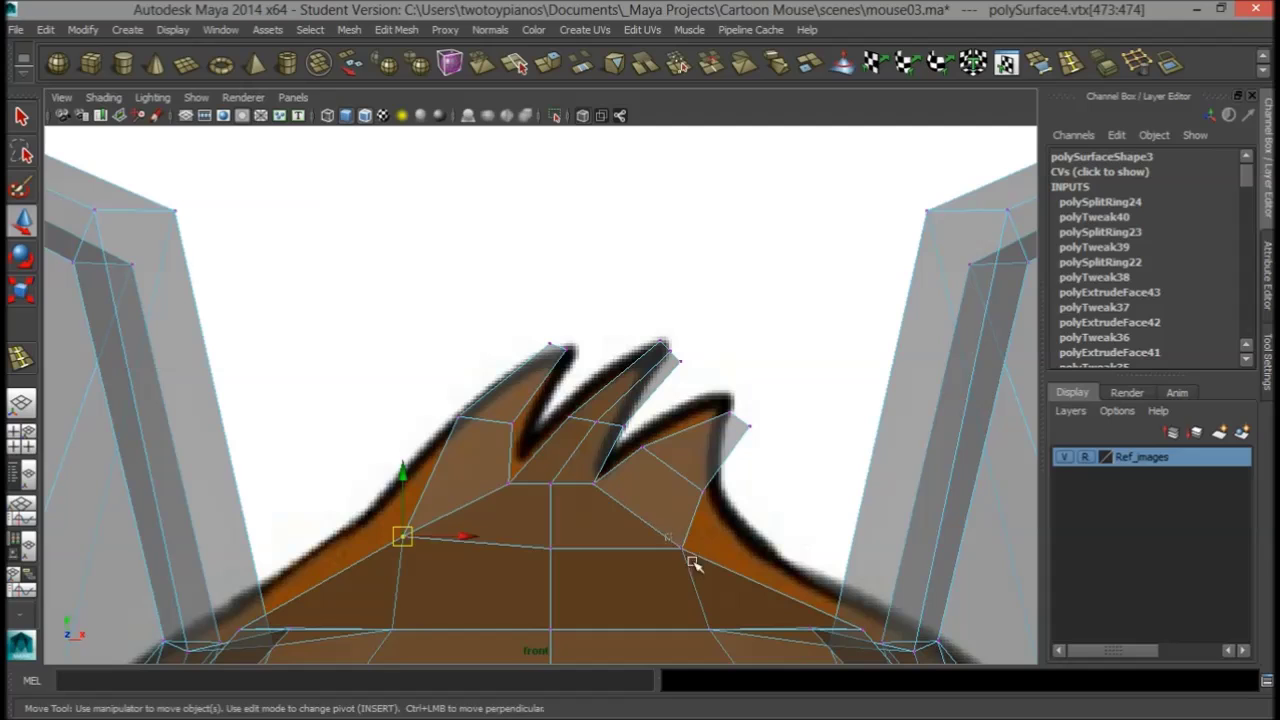
drag(680, 548, 690, 541)
click(797, 454)
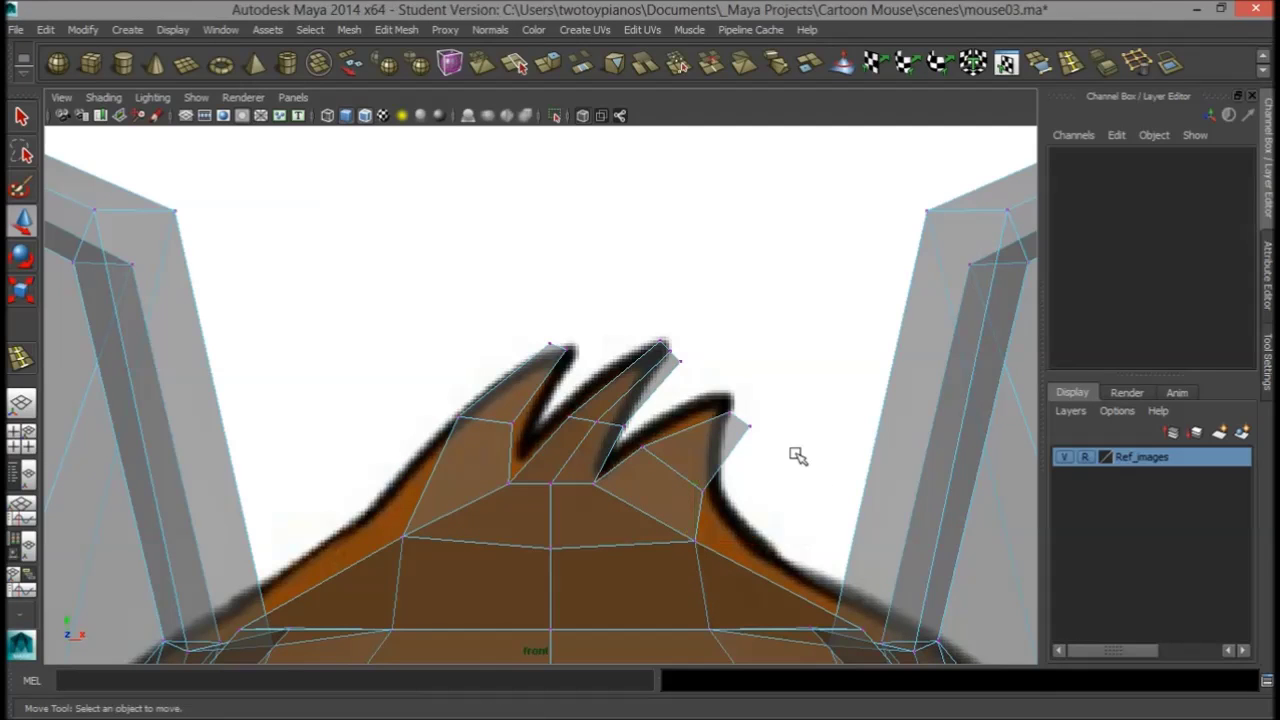
- Select tip edges of the two outer tufts in the perspective view and scale them along Z
key(space)
key(space)
alt+drag(826, 337, 668, 458)
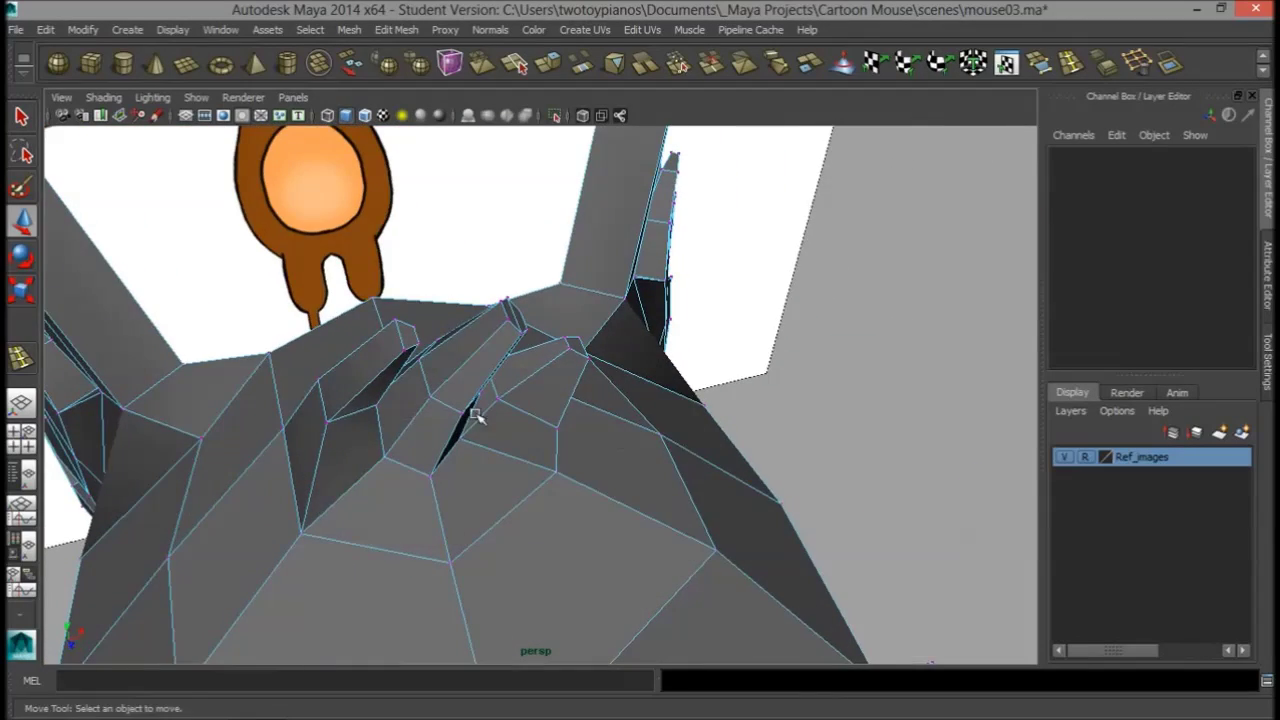
alt+drag(477, 414, 286, 405)
alt+right_drag(271, 340, 553, 342)
alt+middle_drag(553, 342, 625, 452)
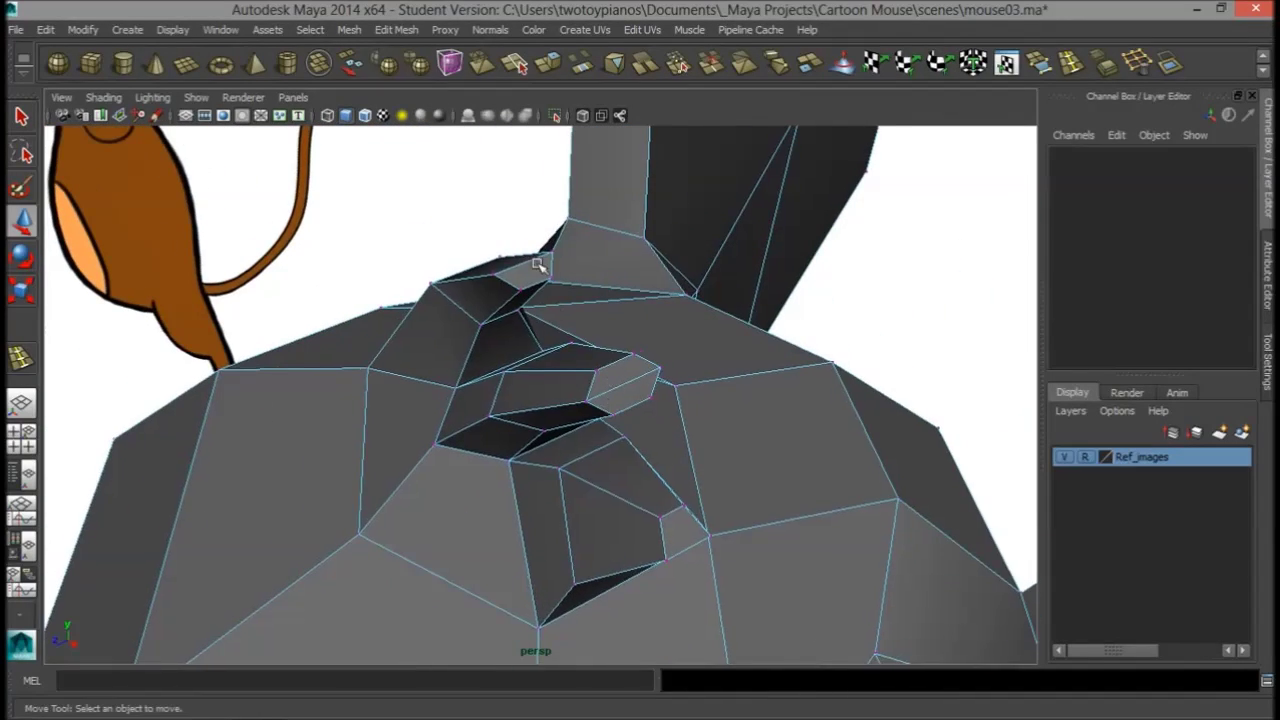
right_drag(531, 271, 522, 226)
click(522, 264)
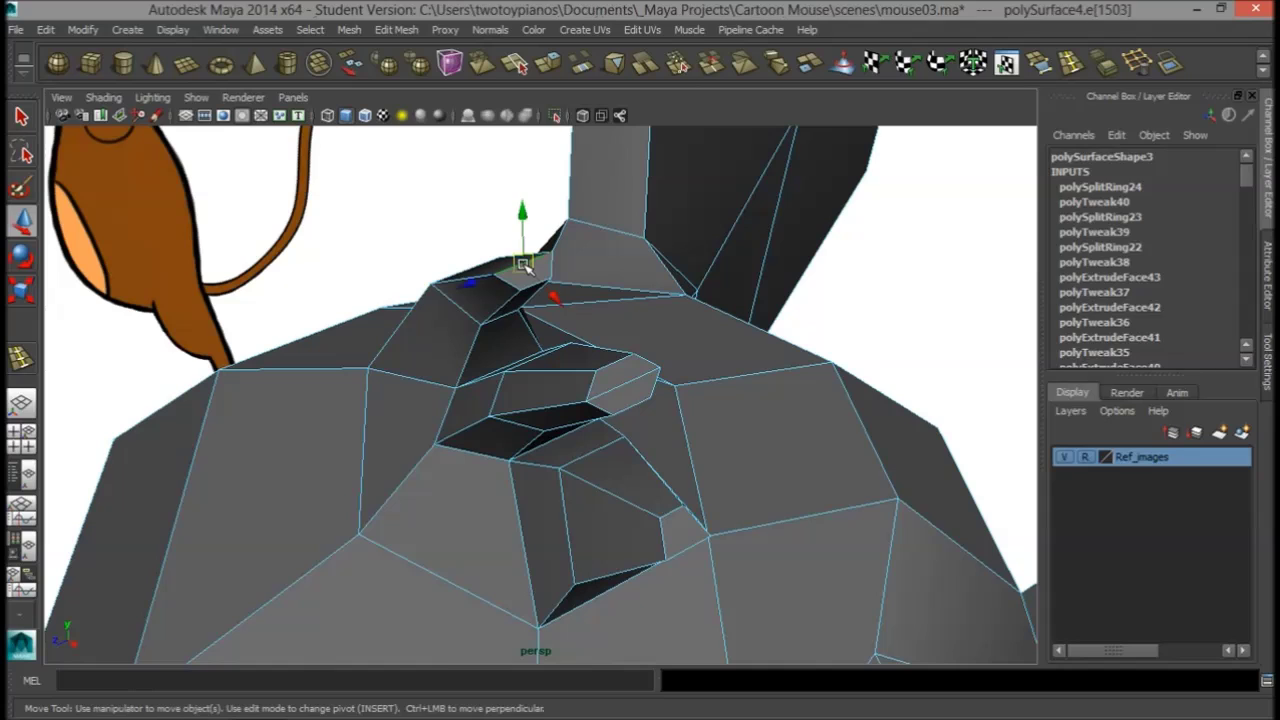
key(r)
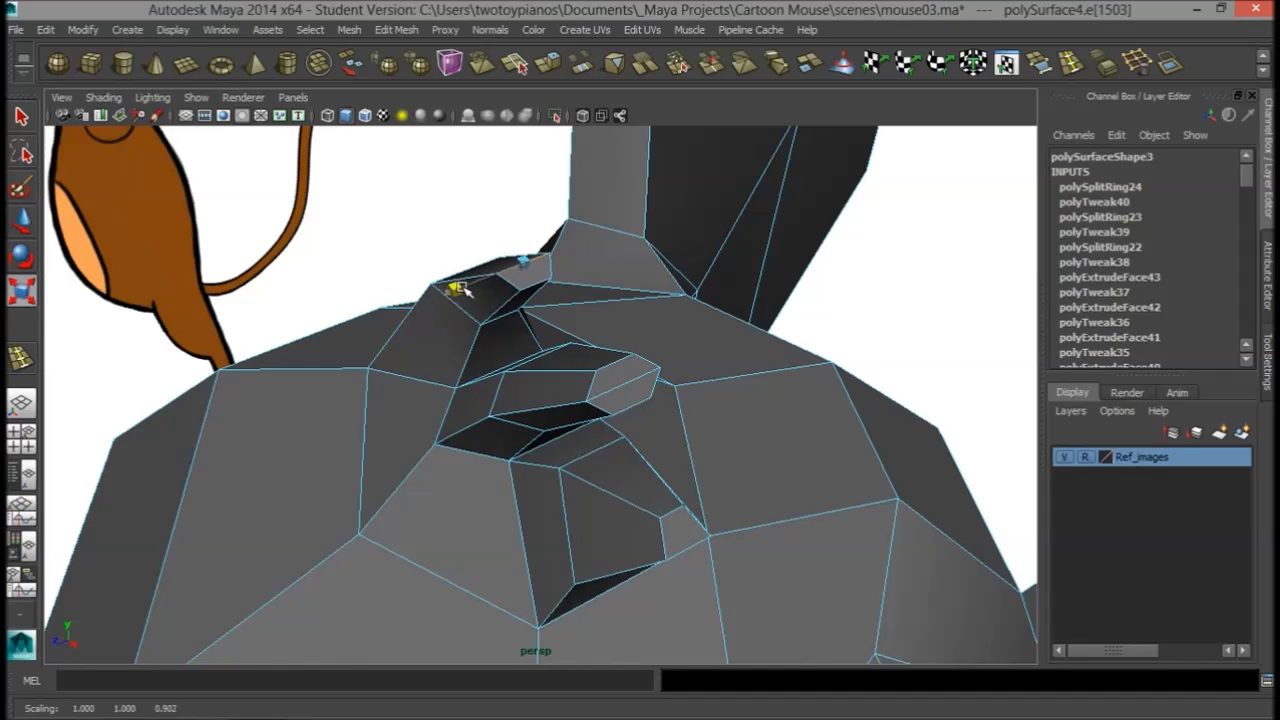
alt+drag(487, 287, 594, 511)
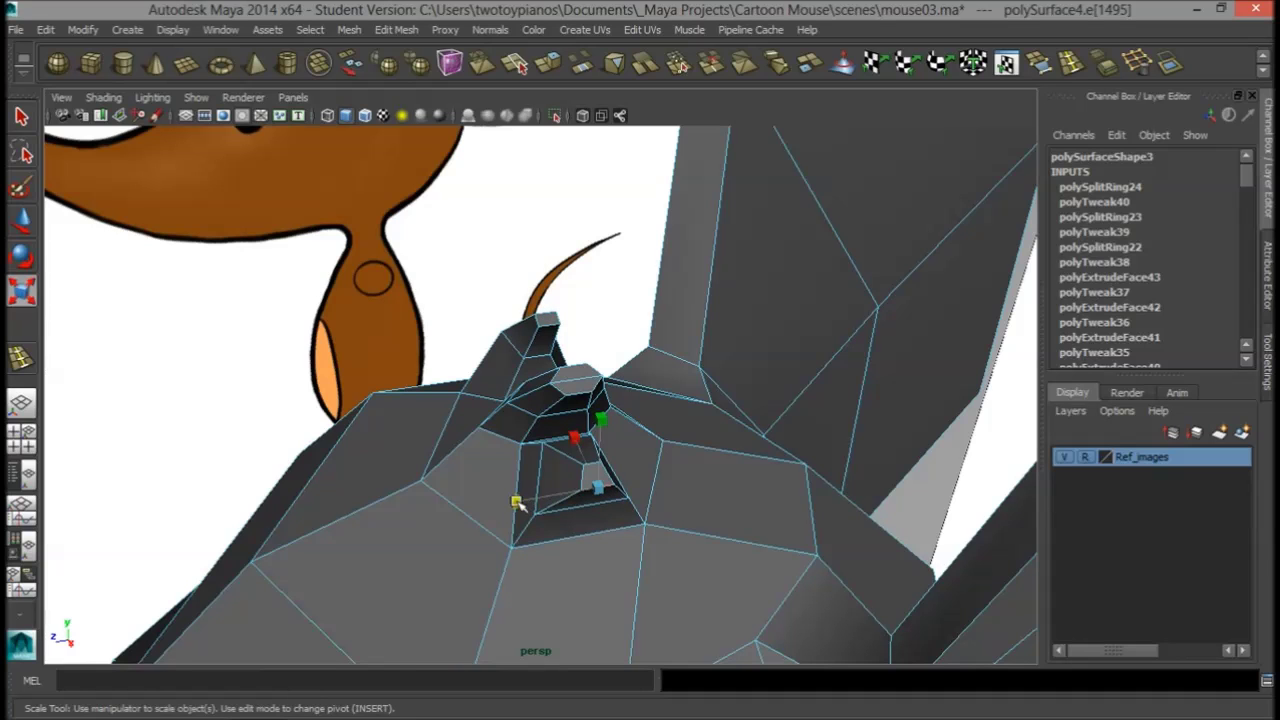
alt+drag(545, 505, 622, 342)
- Return to object mode, select the mouse mesh, show it in smooth mesh preview and deselect it
right_drag(620, 309, 691, 286)
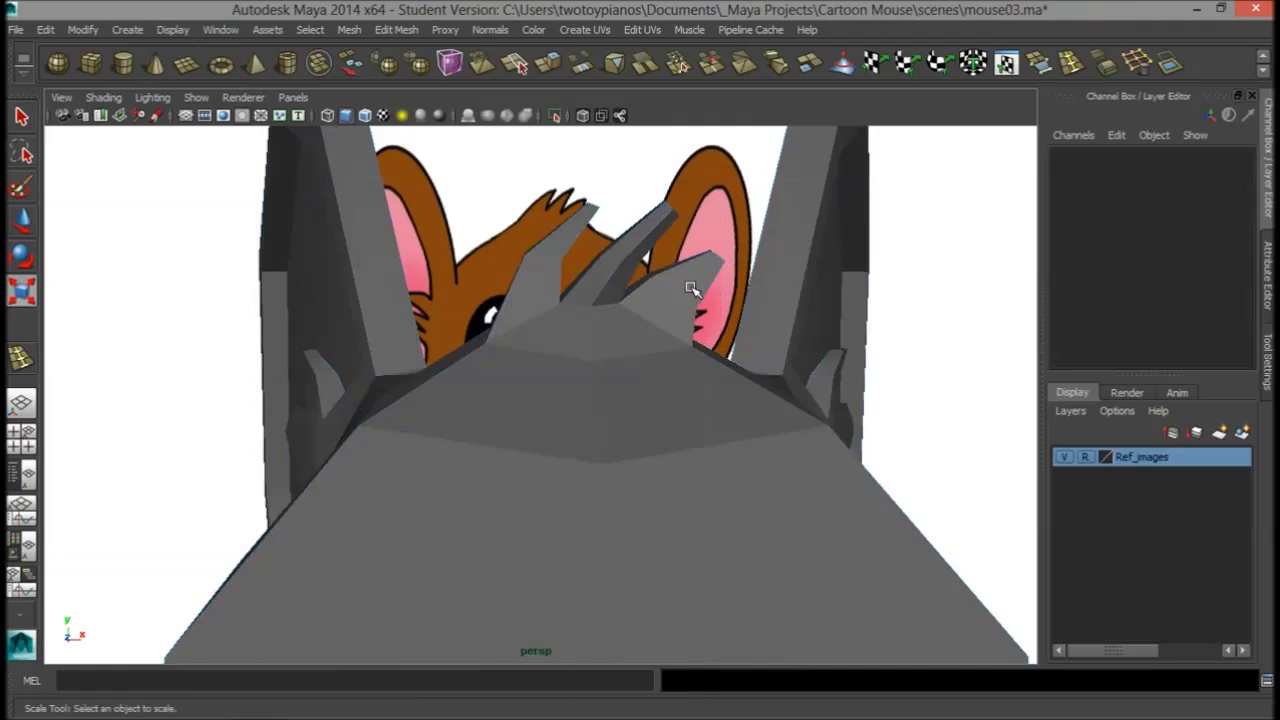
click(689, 363)
alt+right_drag(774, 409, 593, 356)
alt+drag(592, 356, 726, 397)
key(3)
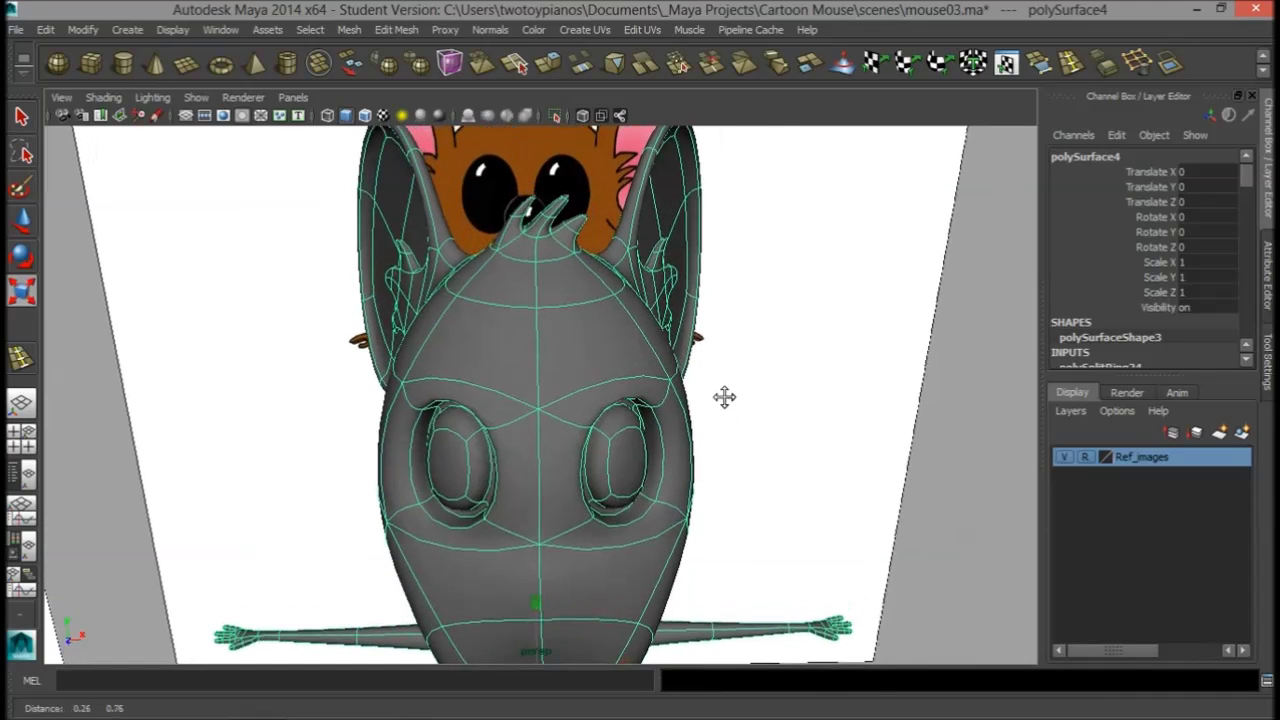
key(q)
click(849, 371)
- Examine the smoothed hair tufts against the front reference image and the whole mouse in the perspective view
alt+drag(849, 371, 737, 400)
key(r)
key(space)
key(space)
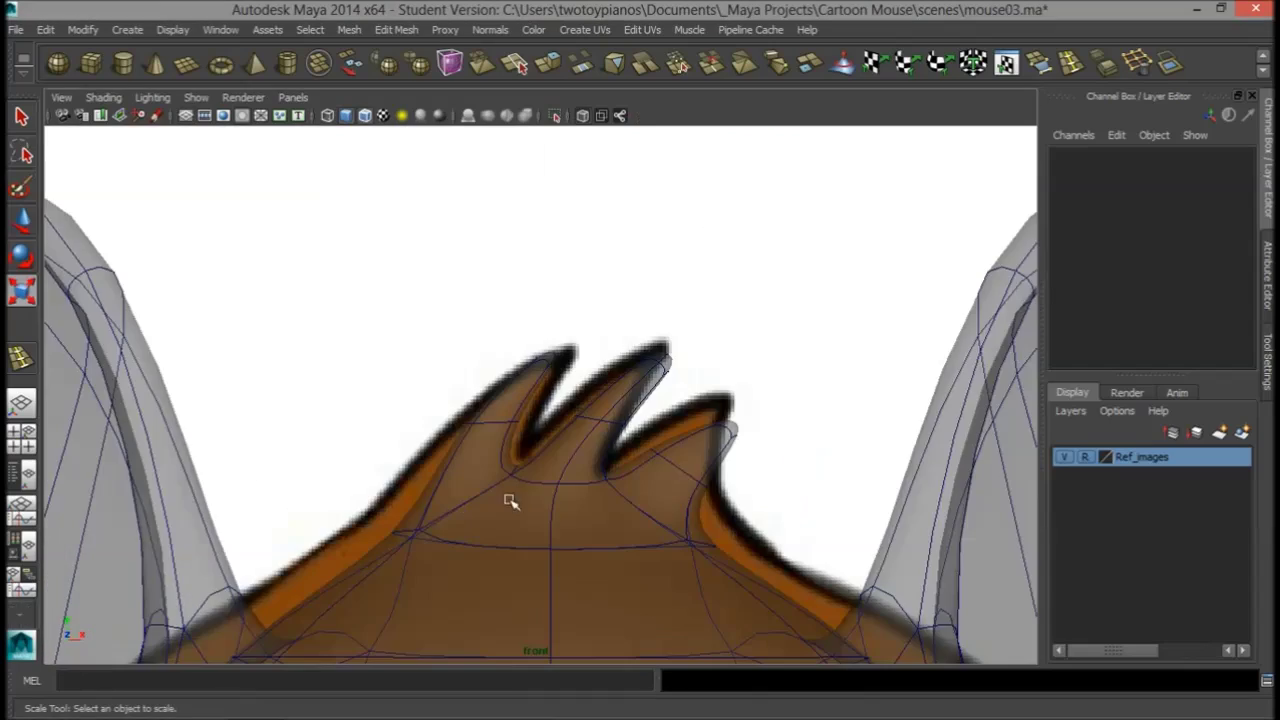
alt+right_drag(740, 413, 606, 430)
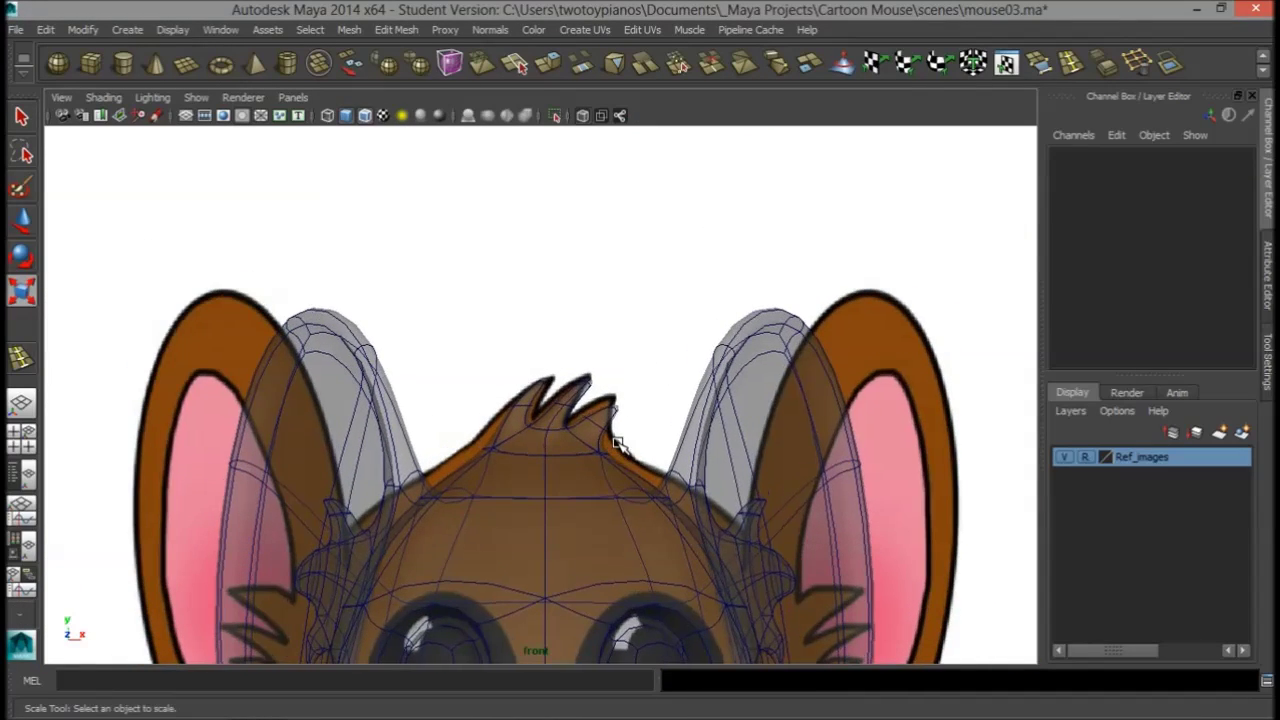
key(space)
key(space)
alt+drag(908, 309, 598, 268)
mouse_move(598, 268)
alt+middle_down()
mouse_move(611, 296)
mouse_move(629, 271)
mouse_move(629, 286)
mouse_move(612, 283)
alt+middle_up()
alt+right_drag(612, 283, 624, 295)
alt+drag(637, 341, 650, 318)
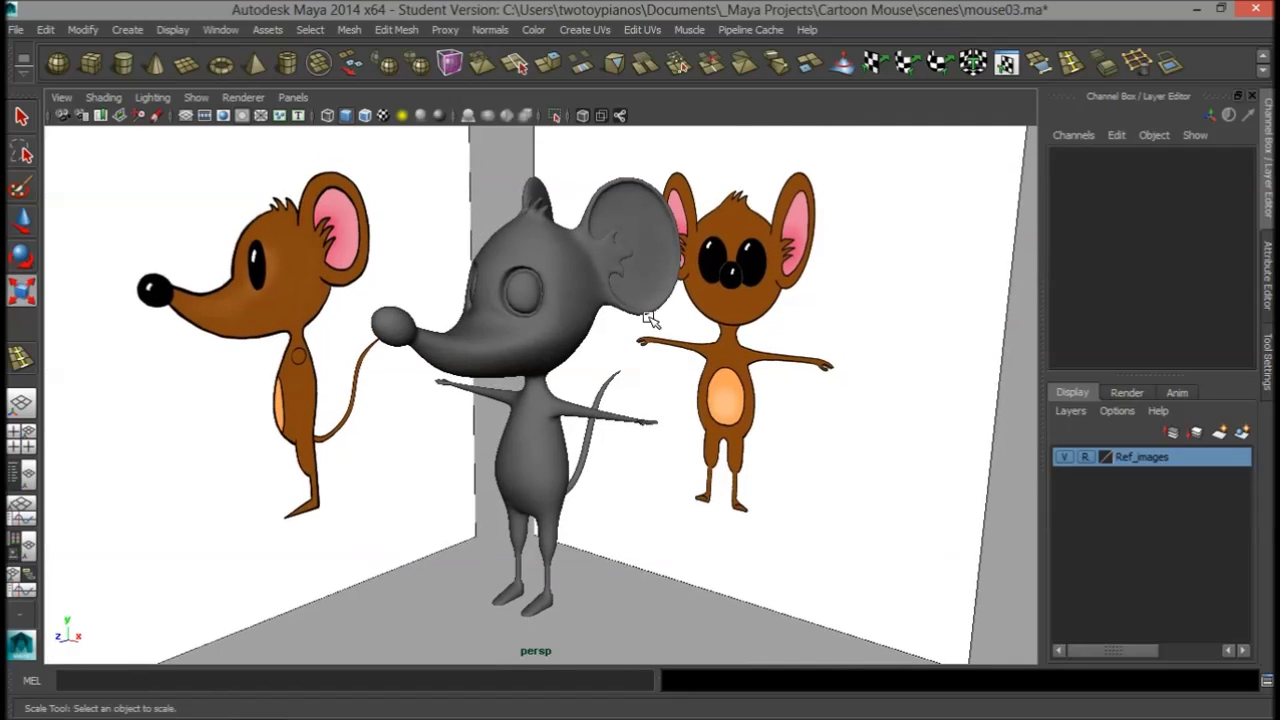